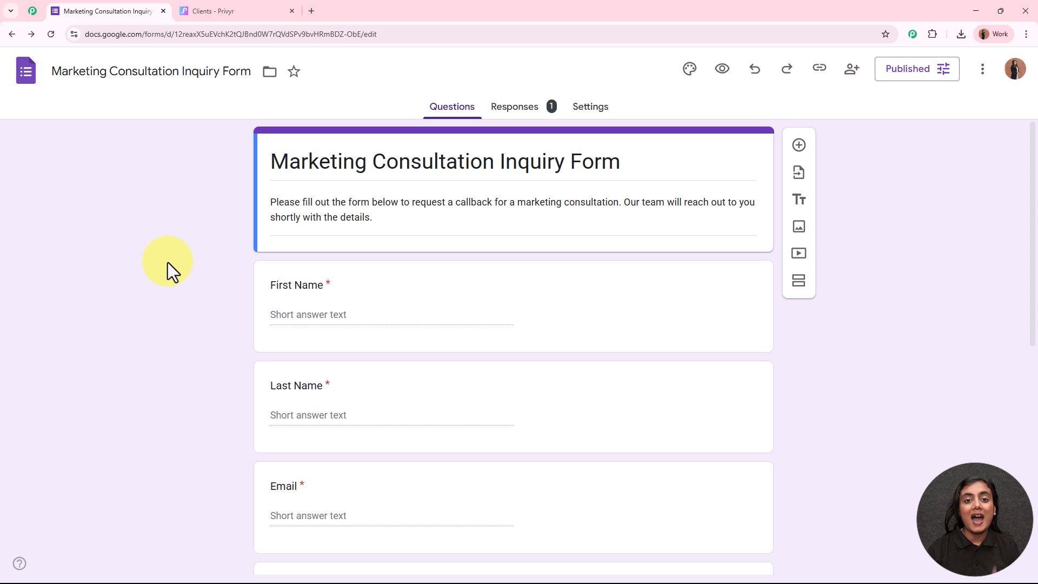
Step: Check Privyr's All Clients list, then return to the Marketing Consultation Inquiry Form editor
left_click(215, 10)
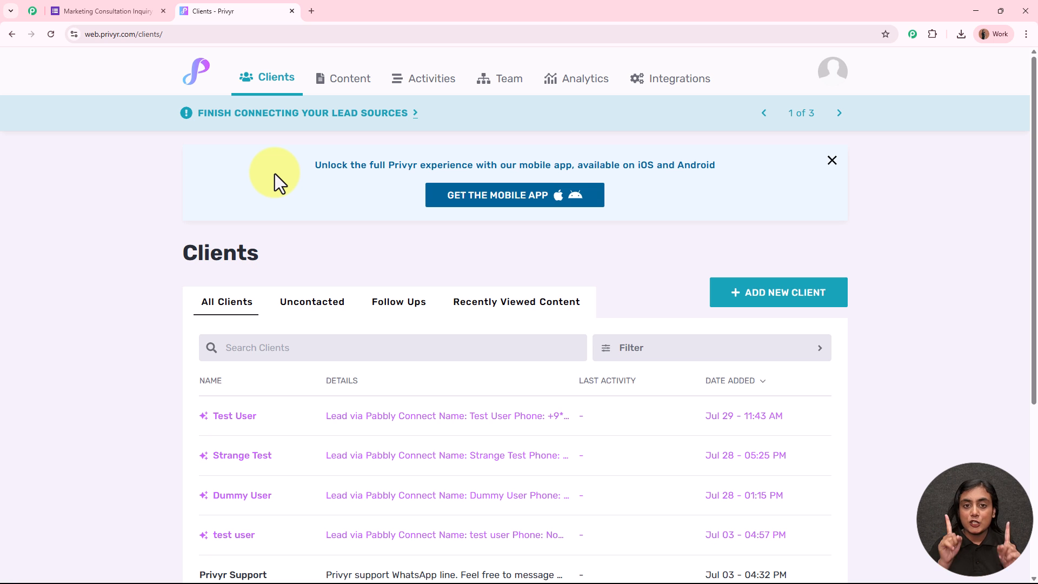
left_click(125, 2)
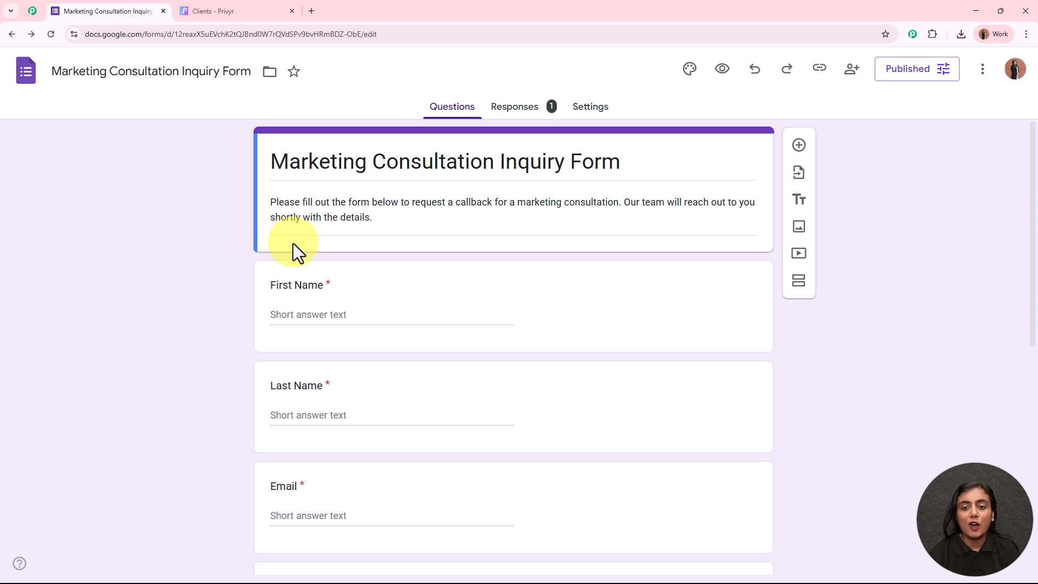
Step: Copy the form's responder link and load the live inquiry form in a new tab
left_click(820, 70)
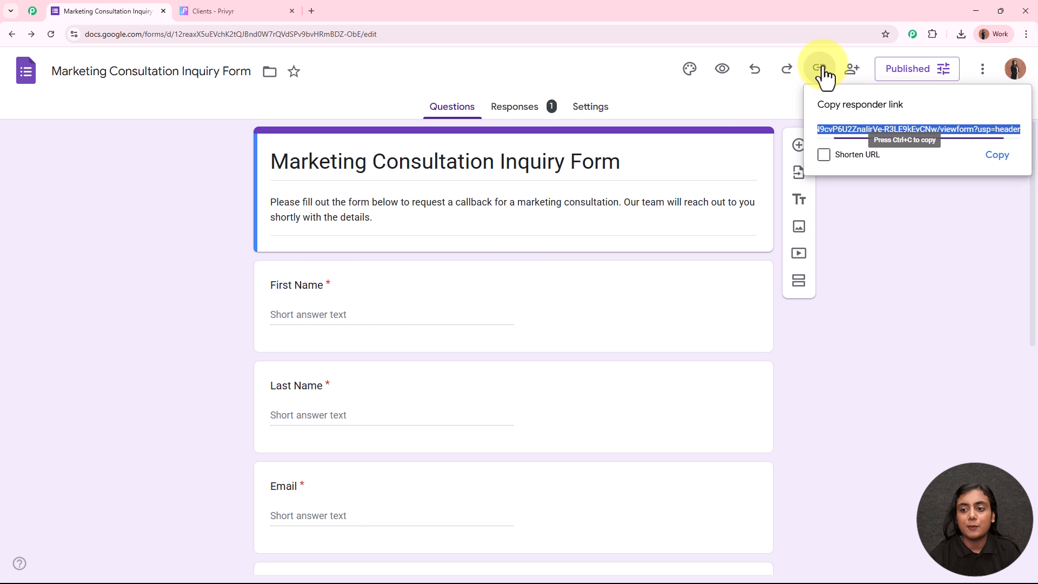
left_click(995, 154)
left_click(312, 11)
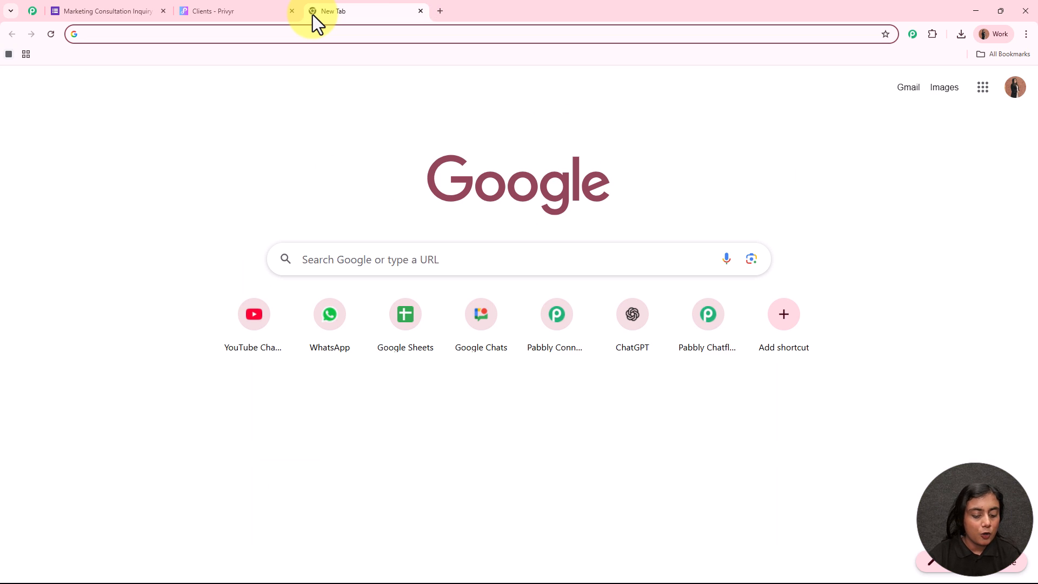
key("ctrl+v")
key("Return")
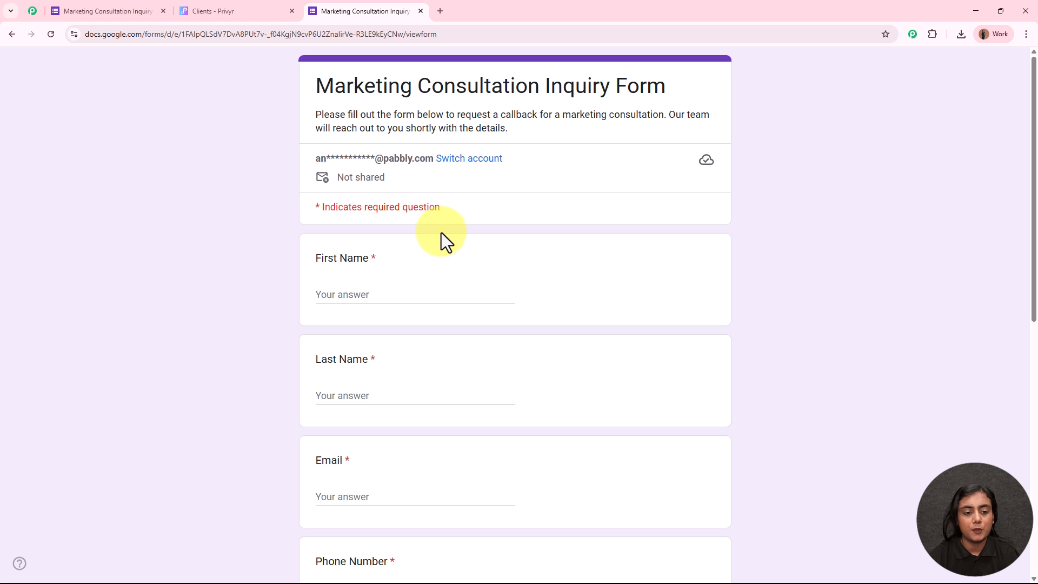
scroll(440, 239, "down", 2)
Step: Enter the test lead's first name, last name and email address in the form
left_click(364, 192)
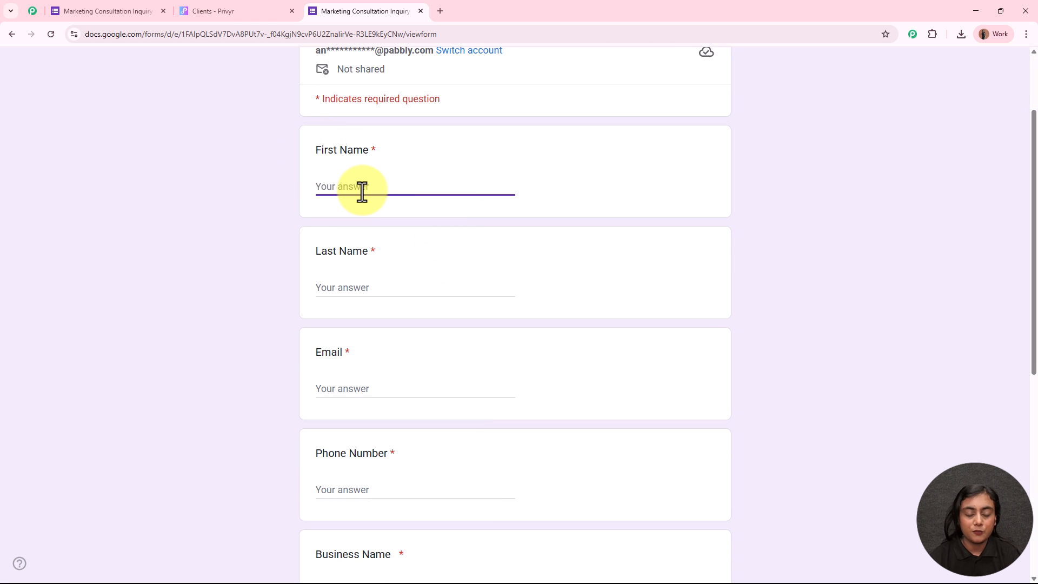
type("New")
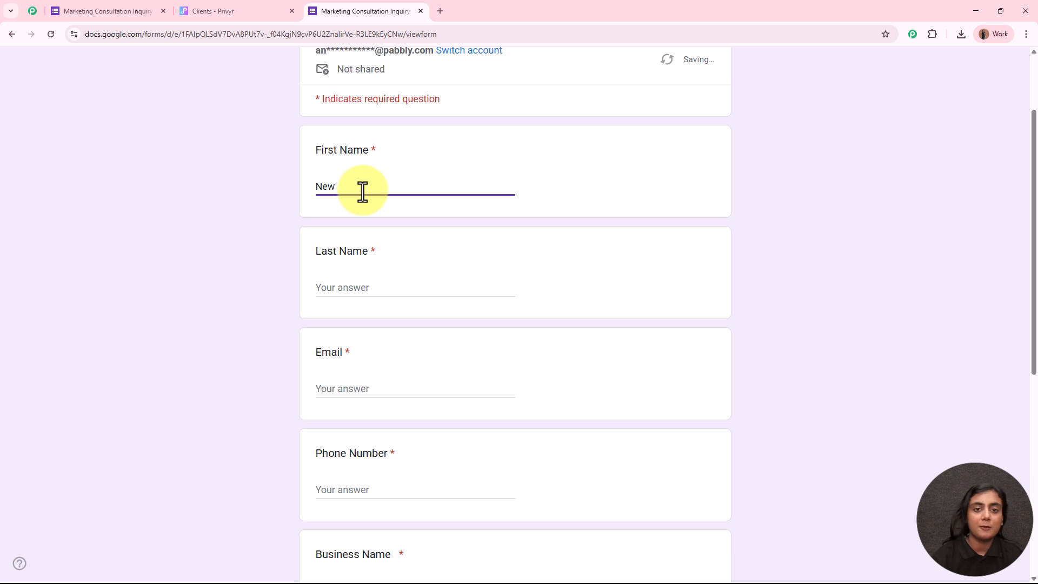
left_click(383, 290)
type("Lead55")
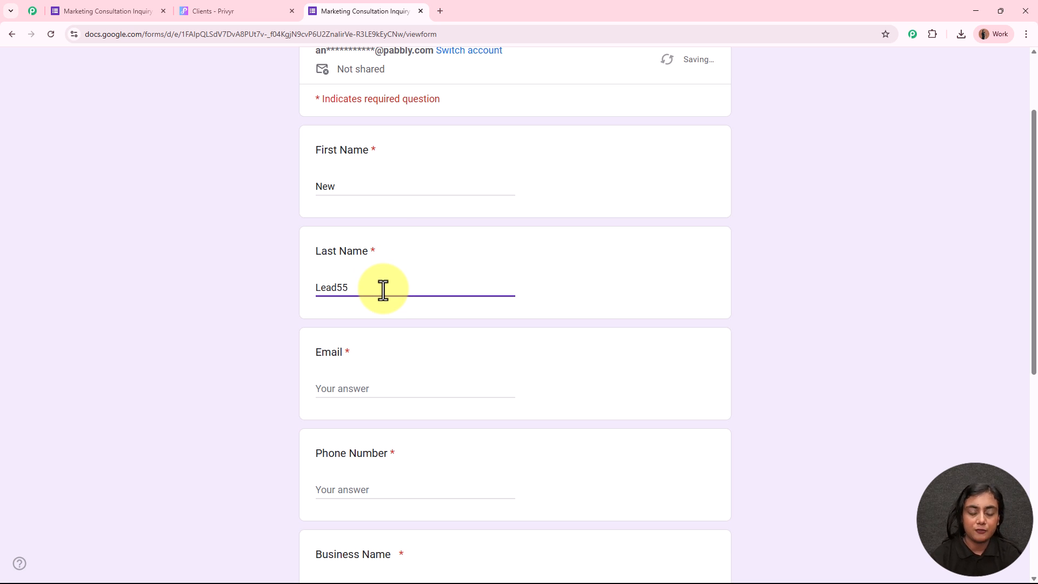
left_click(399, 391)
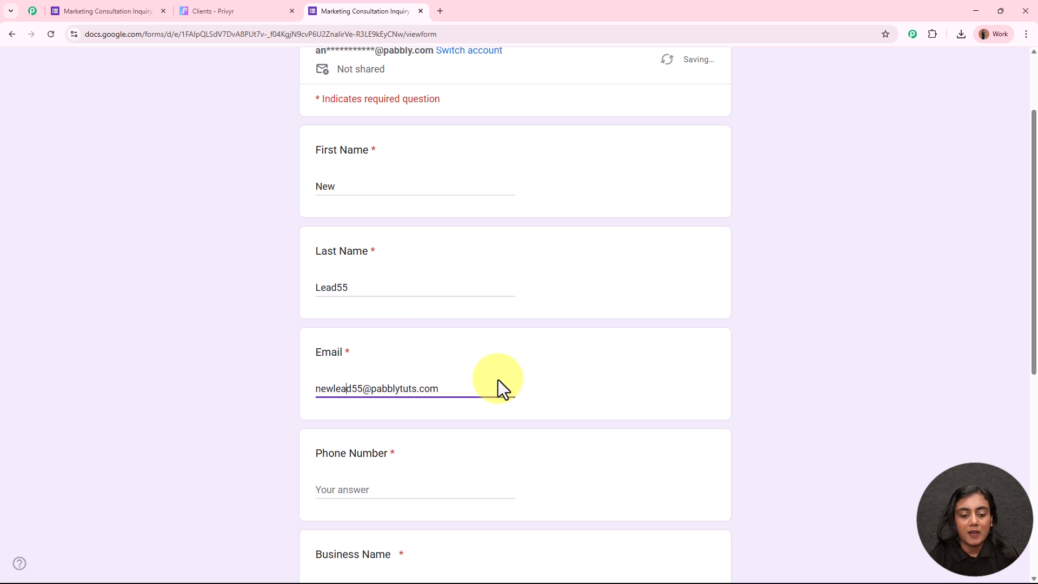
Step: Add a phone number and business name 'ABC Business', choose Social Media Marketing, and submit
scroll(523, 378, "down", 4)
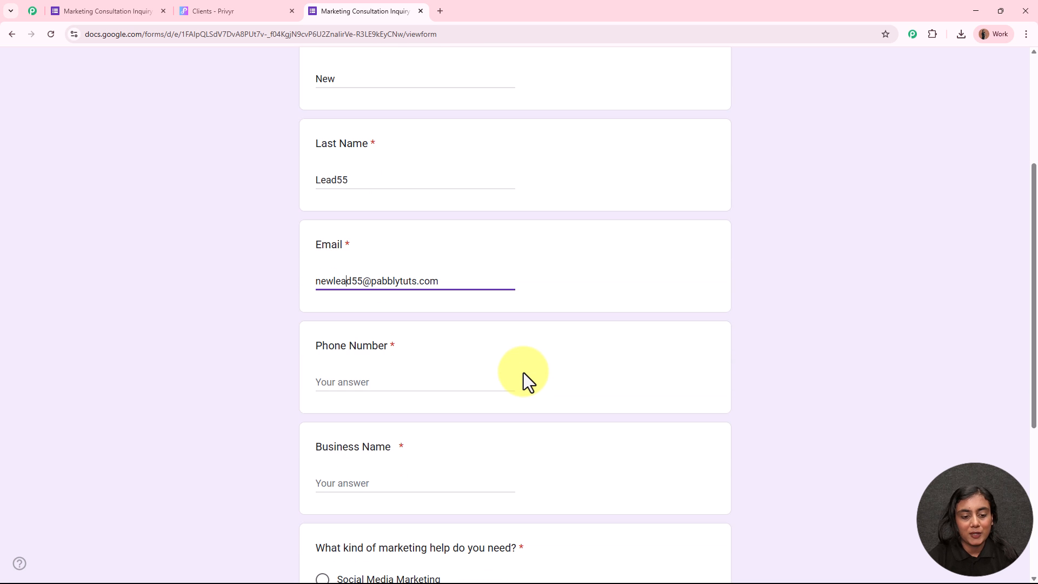
left_click(390, 277)
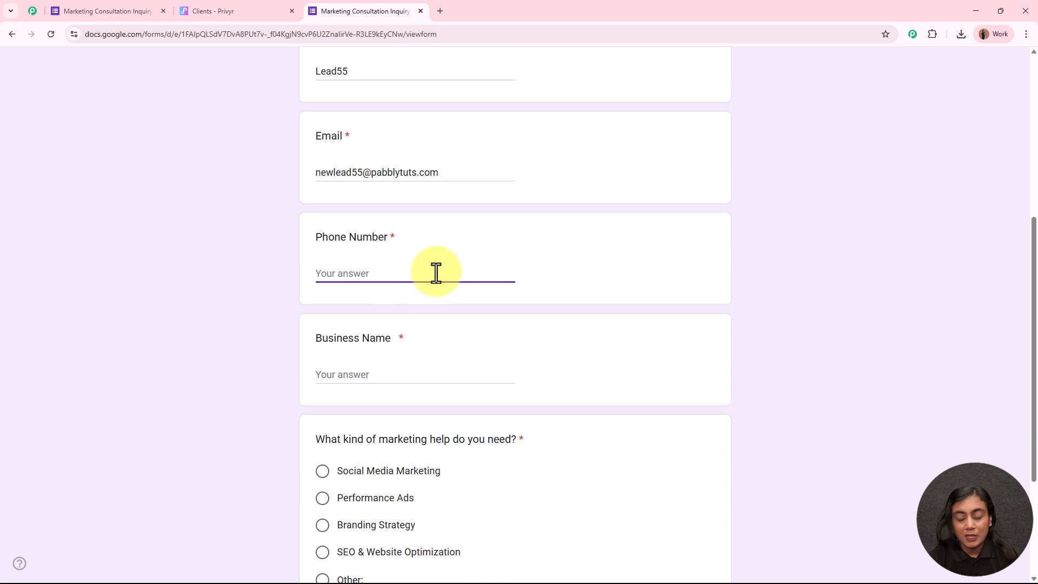
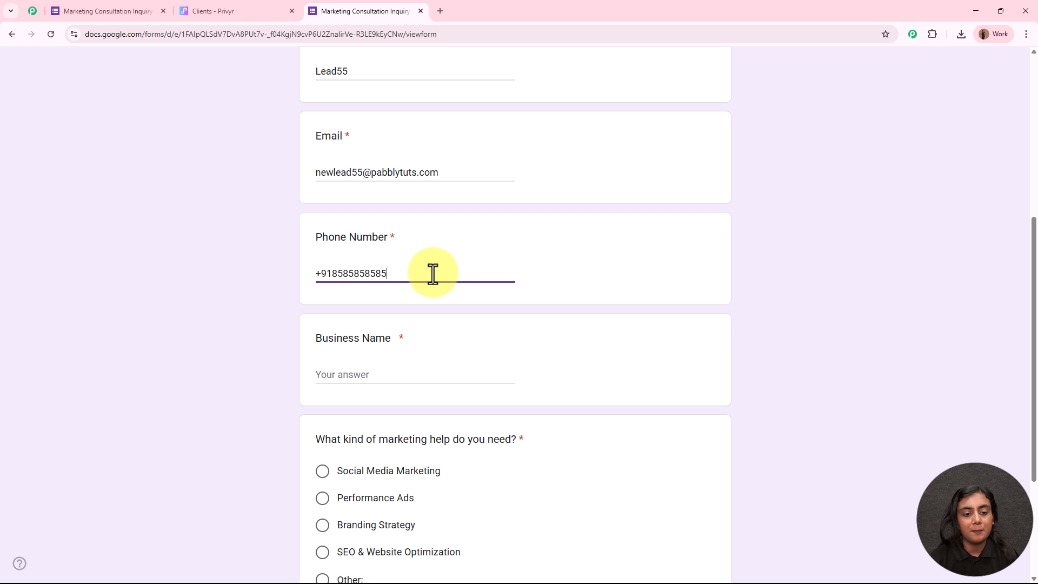
left_click(414, 368)
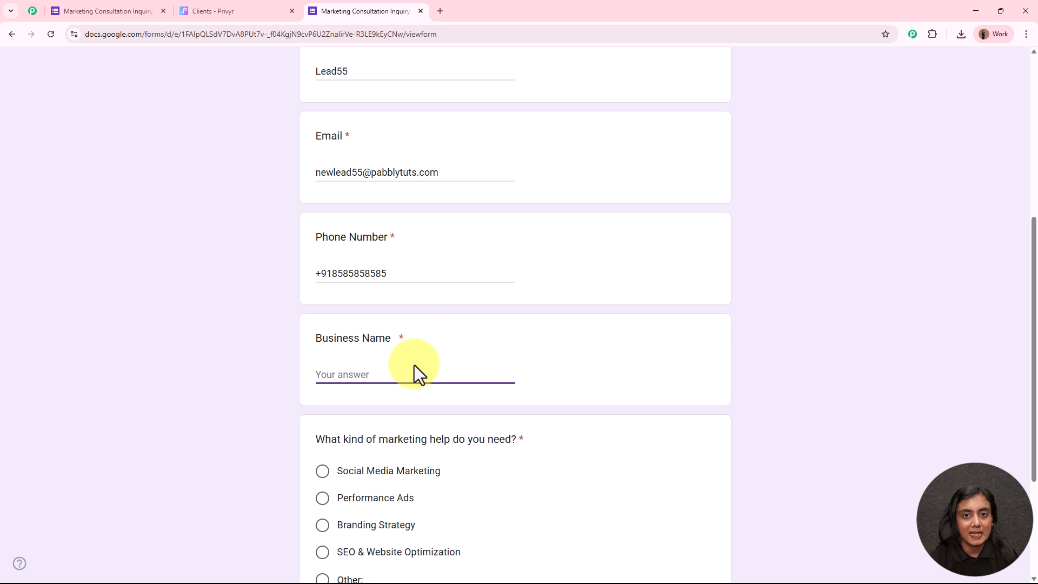
type("ABC ")
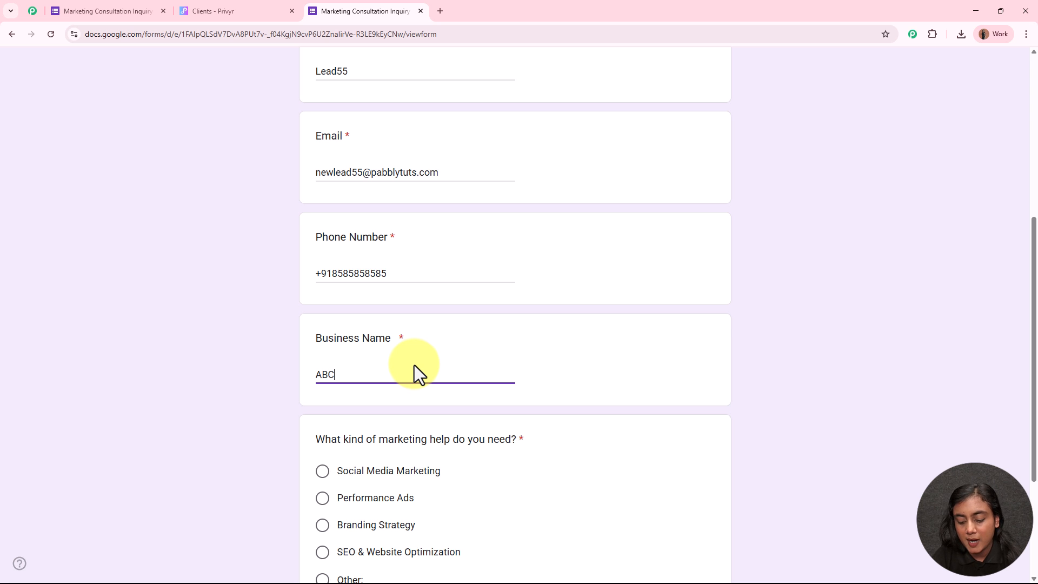
type("Business")
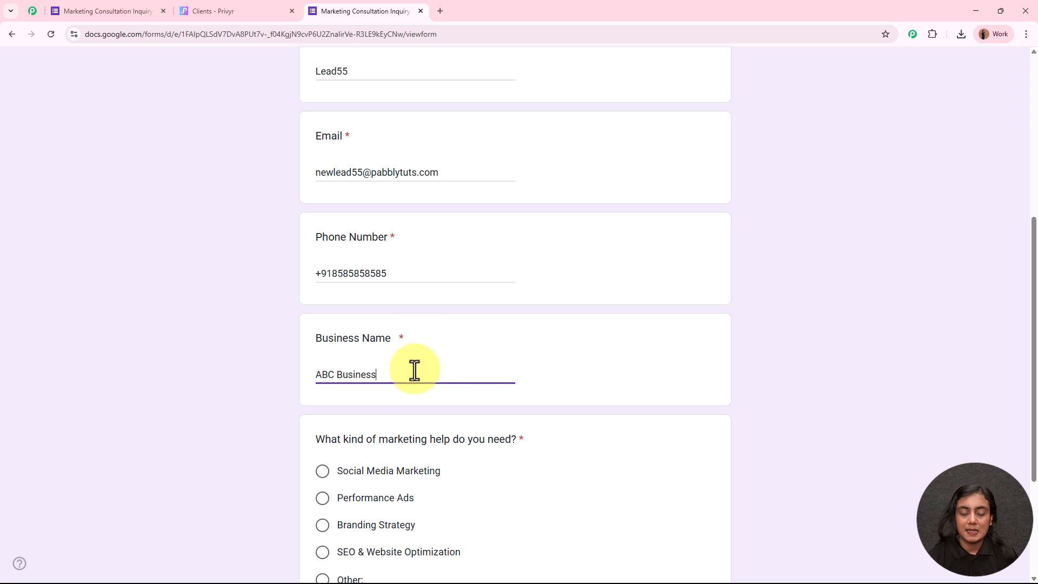
scroll(451, 329, "down", 1)
scroll(450, 329, "down", 3)
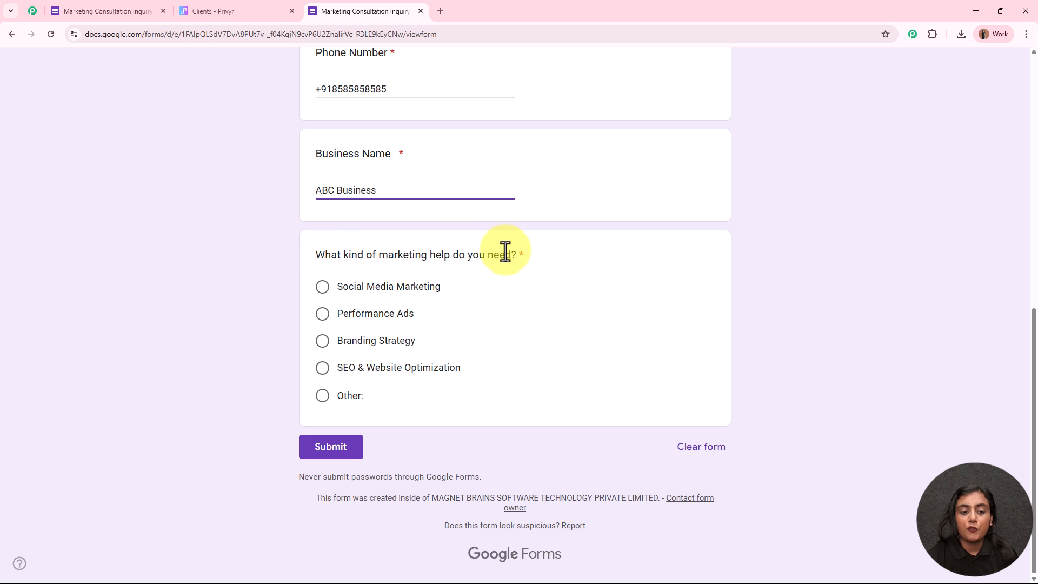
left_click(323, 287)
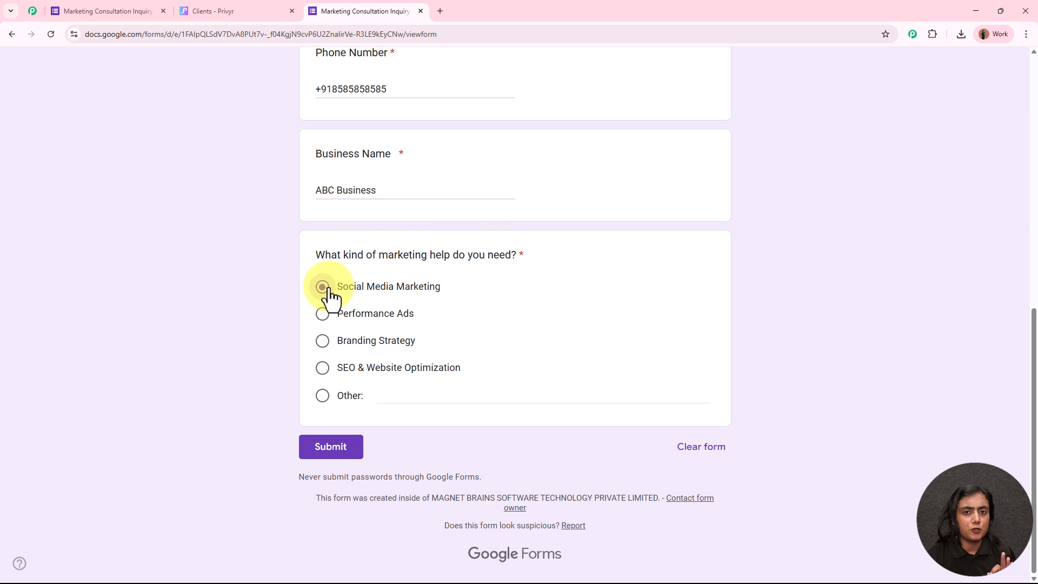
scroll(556, 310, "up", 4)
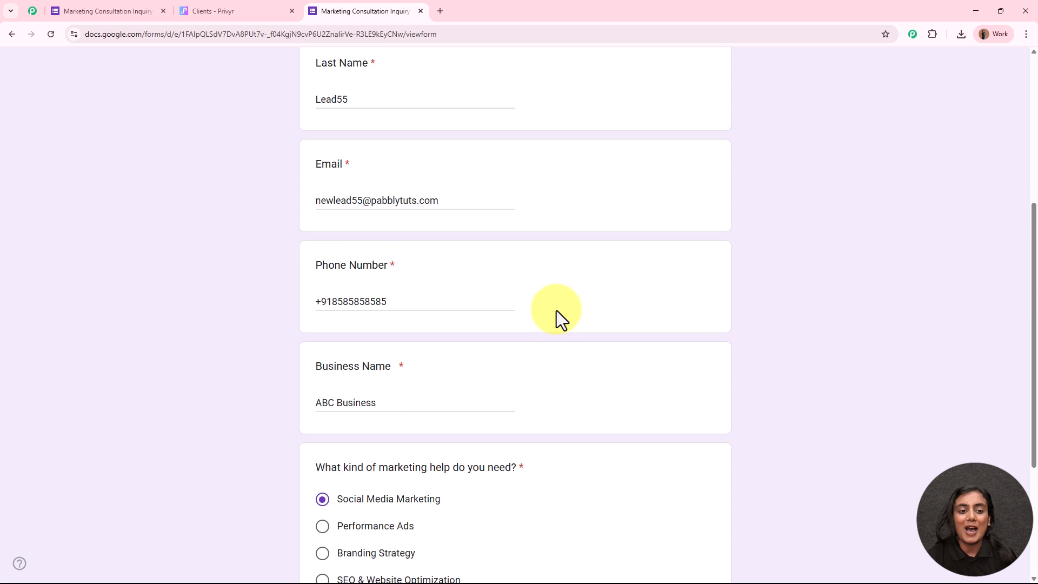
scroll(556, 310, "down", 3)
scroll(556, 311, "down", 1)
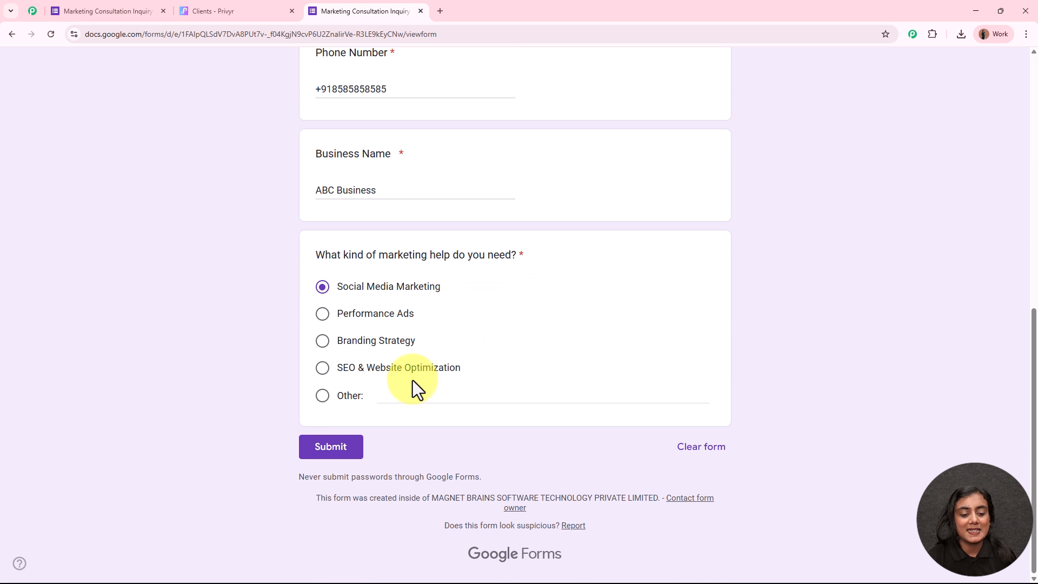
left_click(357, 450)
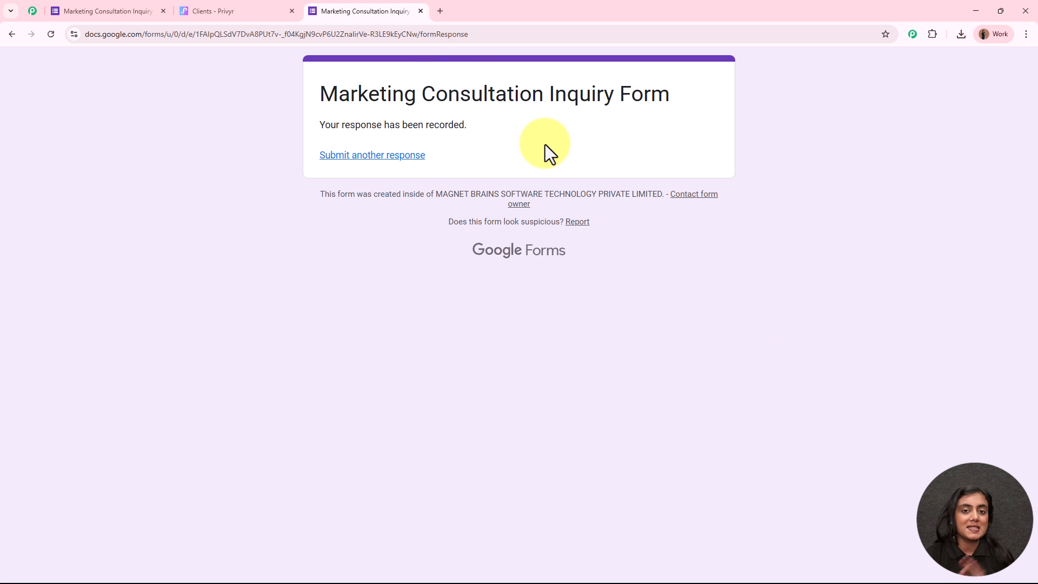
Step: Reload Privyr's clients, open the new test lead, and check its mobile number and email
left_click(270, 2)
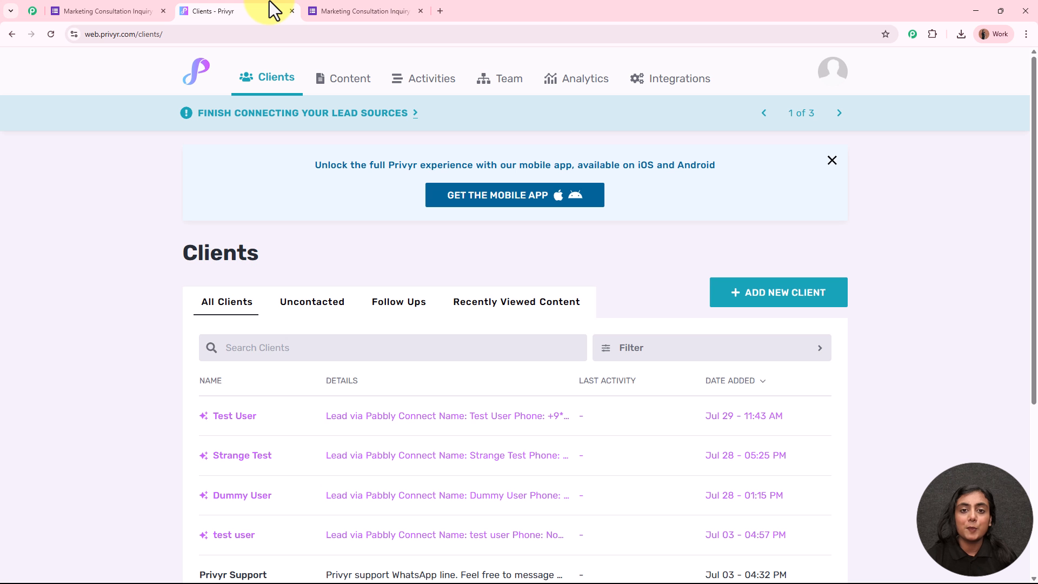
left_click(49, 34)
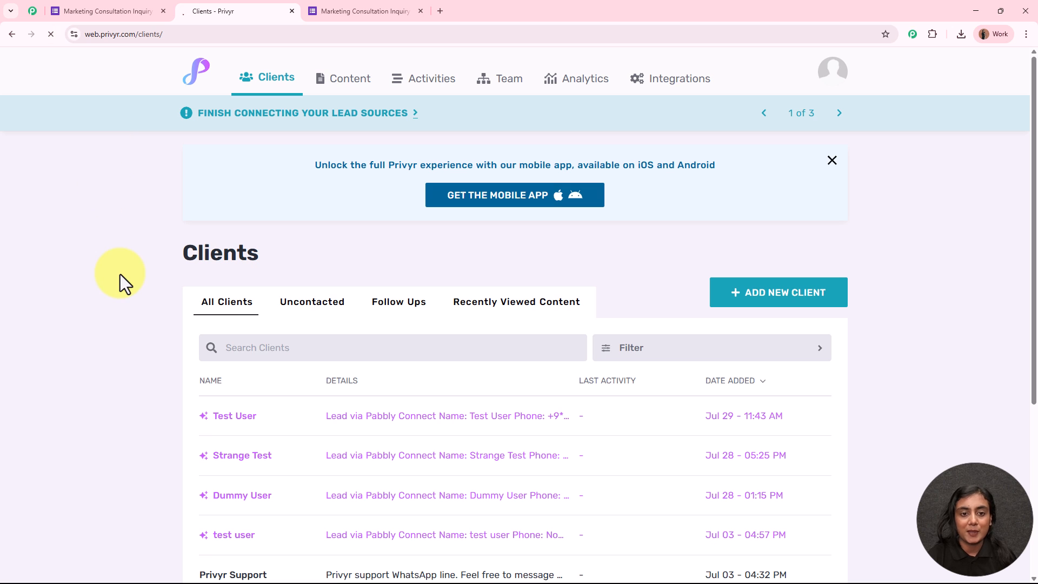
scroll(121, 274, "down", 2)
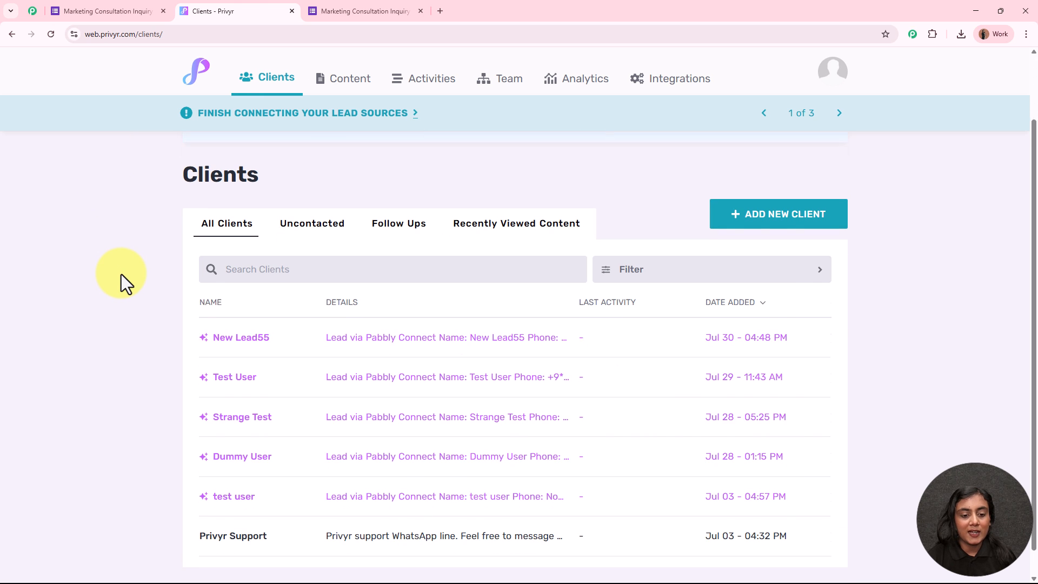
left_click(277, 313)
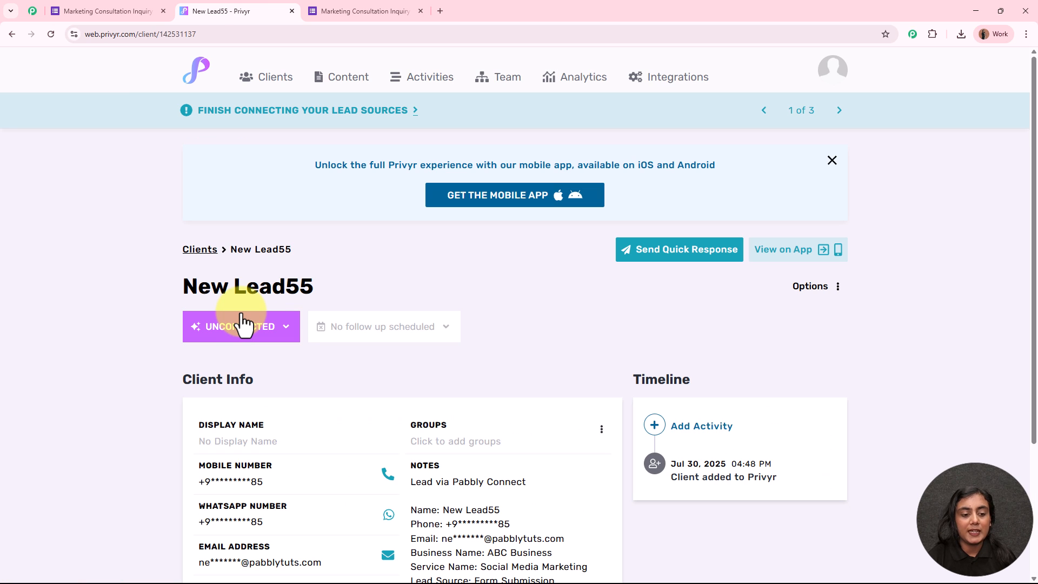
scroll(476, 411, "down", 3)
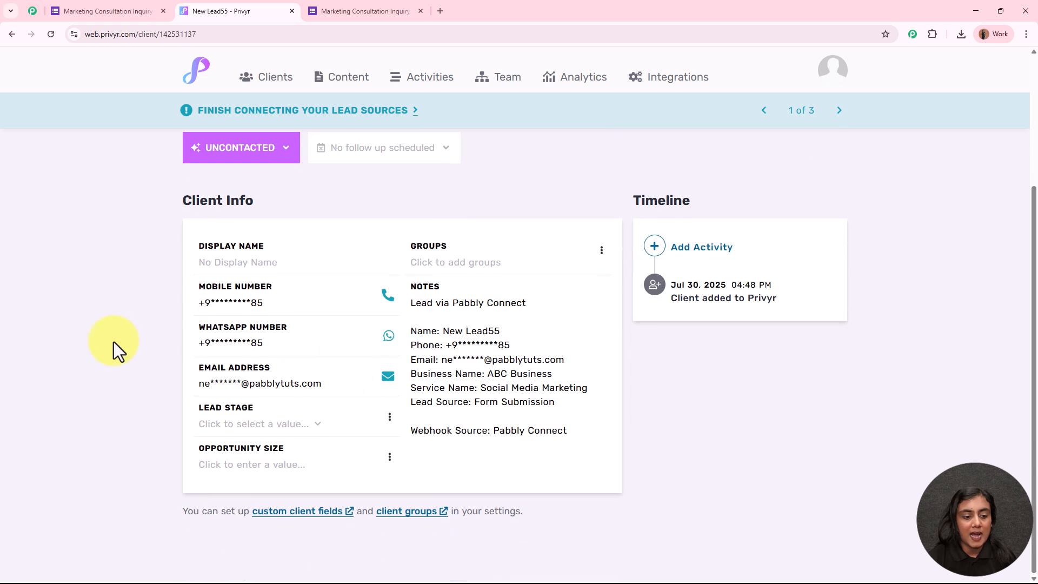
left_click_drag(216, 304, 297, 297)
left_click_drag(210, 383, 336, 384)
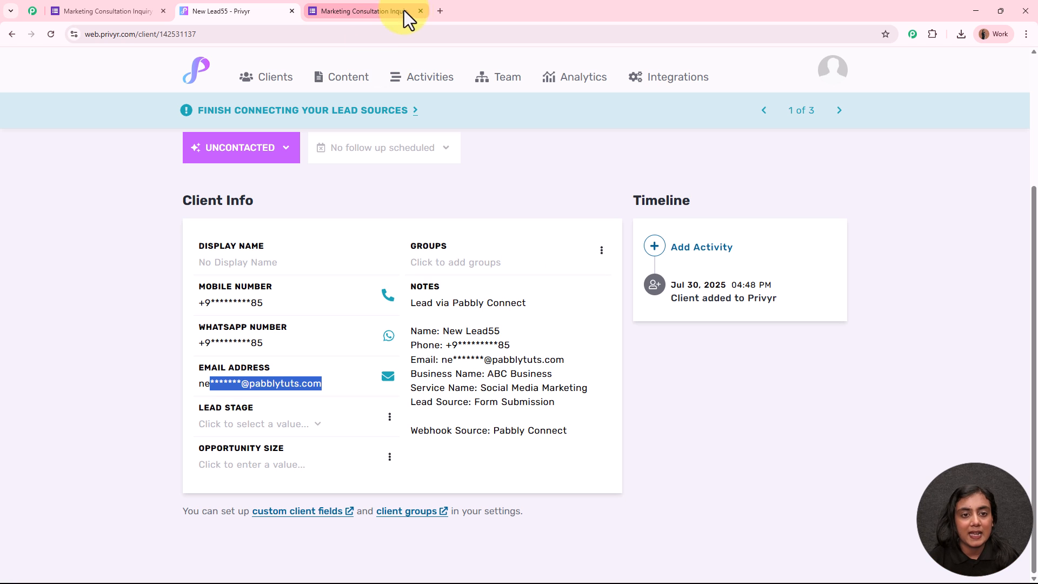
left_click(421, 10)
left_click(312, 11)
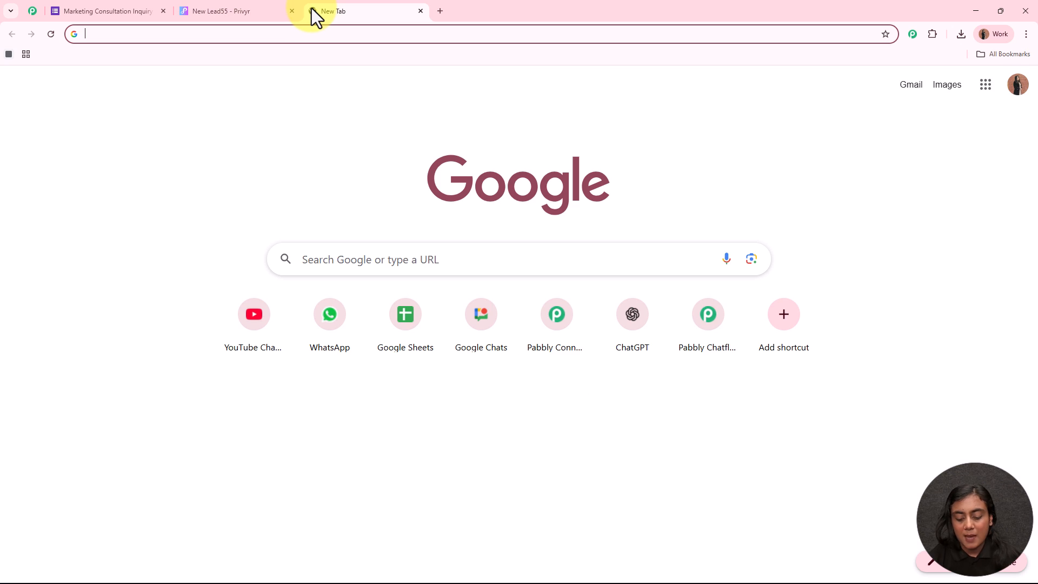
type("www.p")
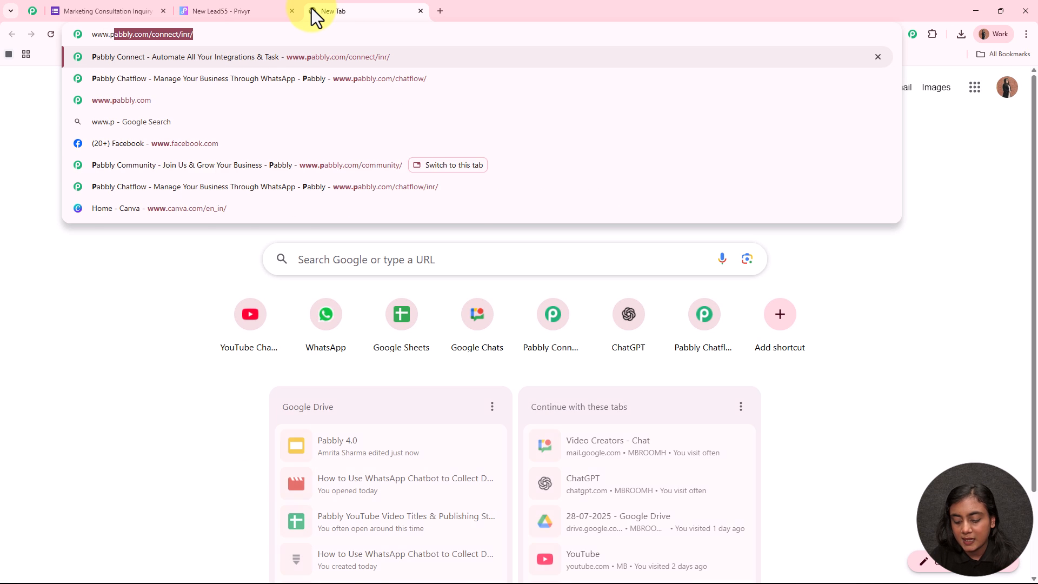
type("abbly.co")
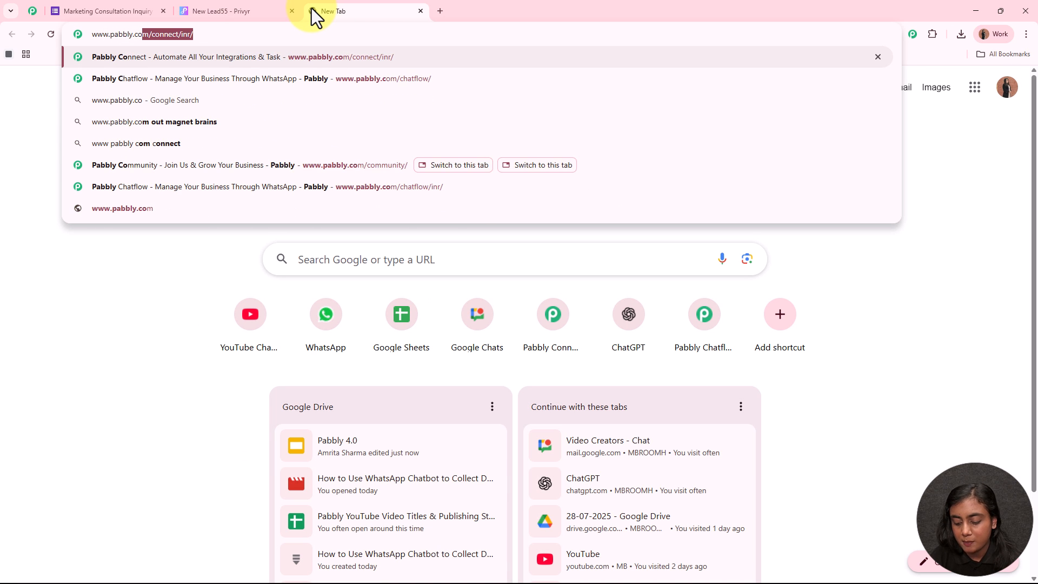
type("m/connect/")
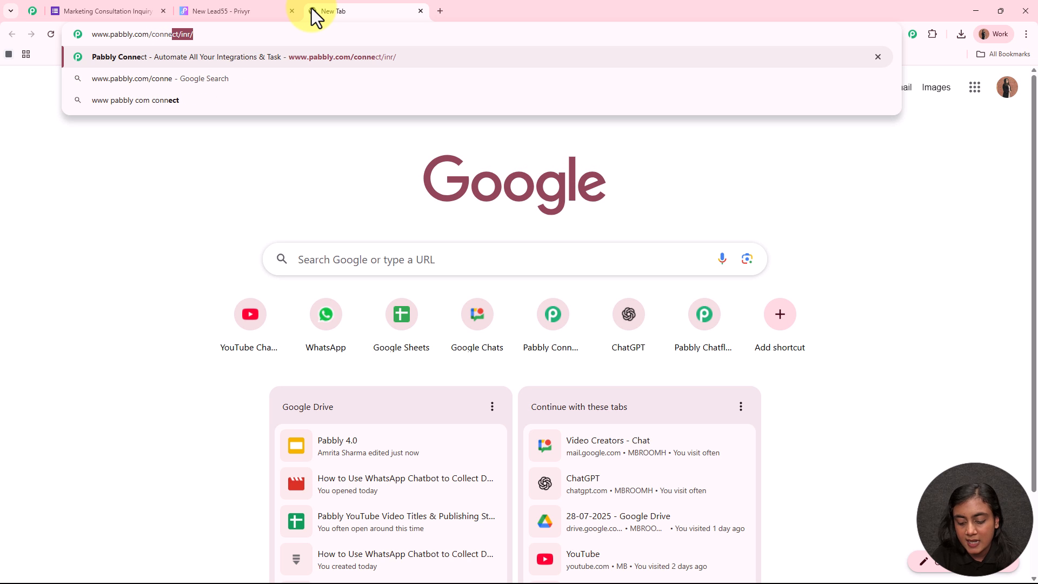
key("Return")
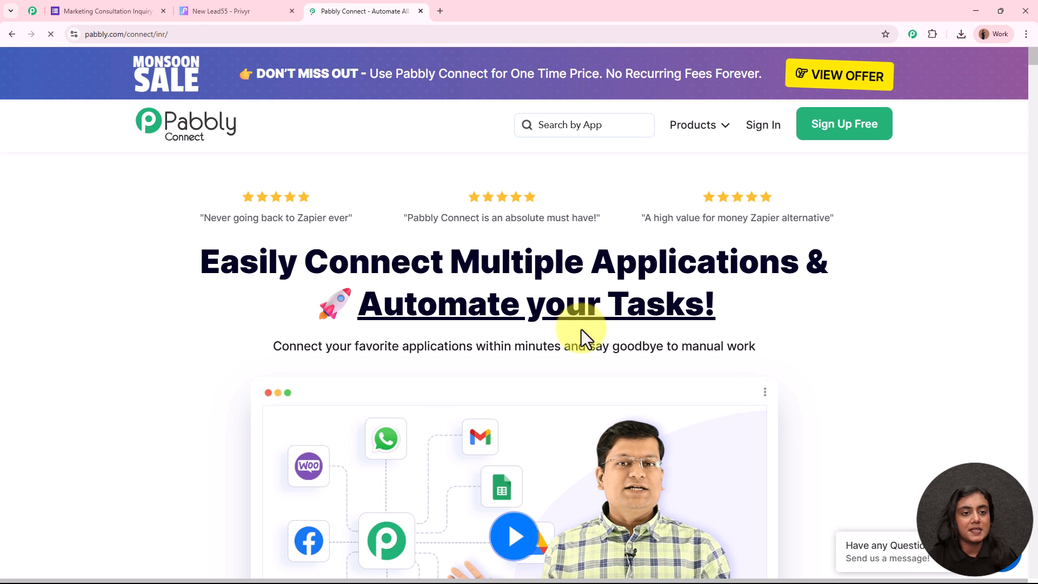
left_click_drag(207, 11, 115, 11)
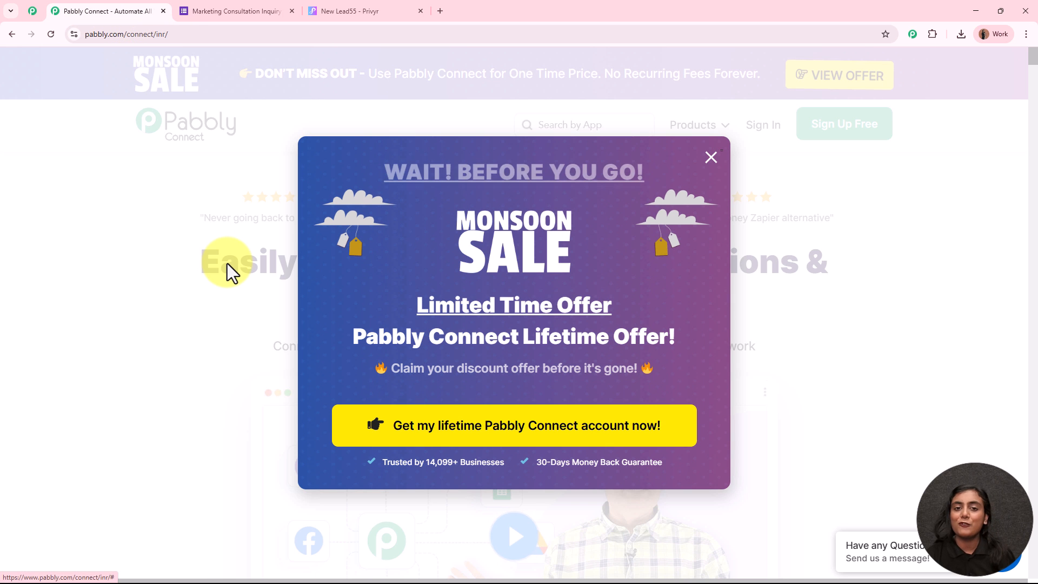
left_click(30, 12)
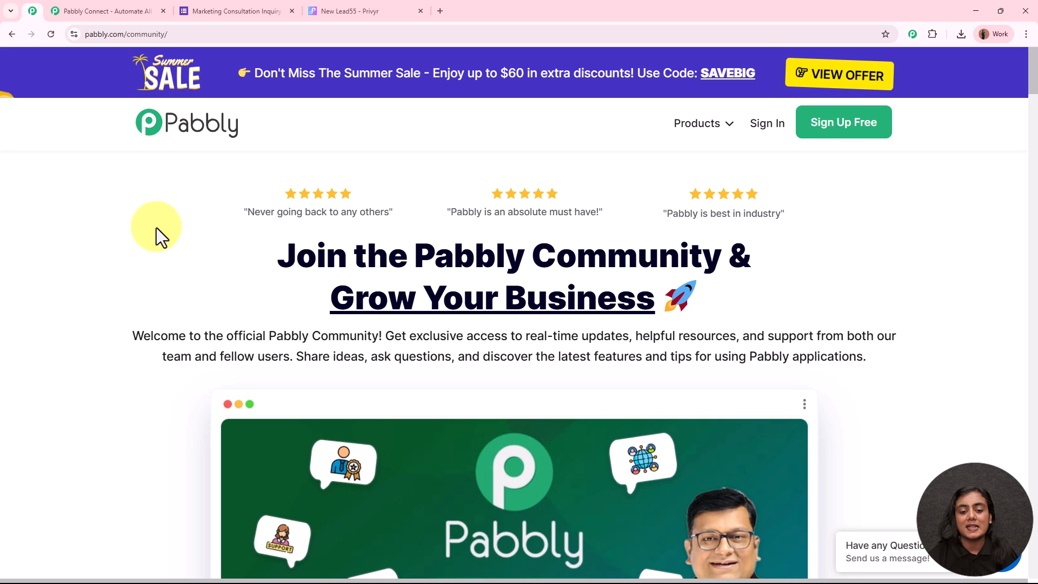
scroll(226, 226, "down", 8)
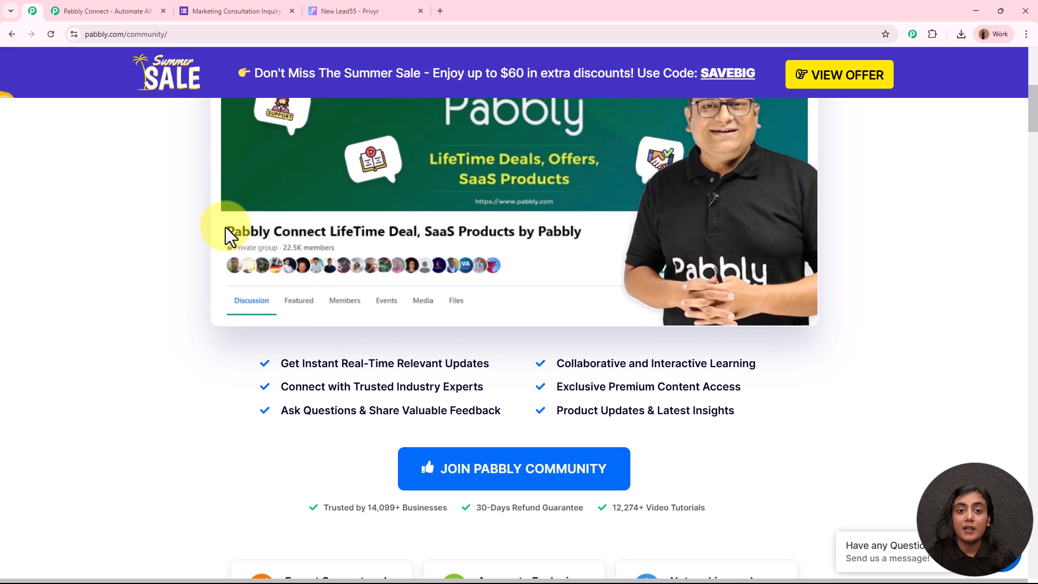
scroll(231, 252, "down", 8)
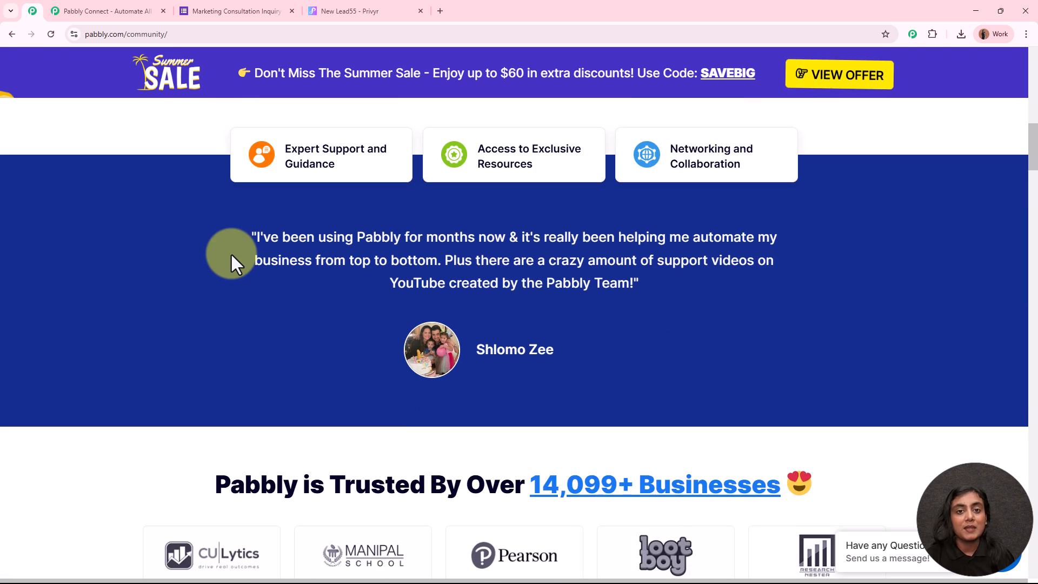
scroll(231, 254, "down", 4)
scroll(232, 254, "down", 6)
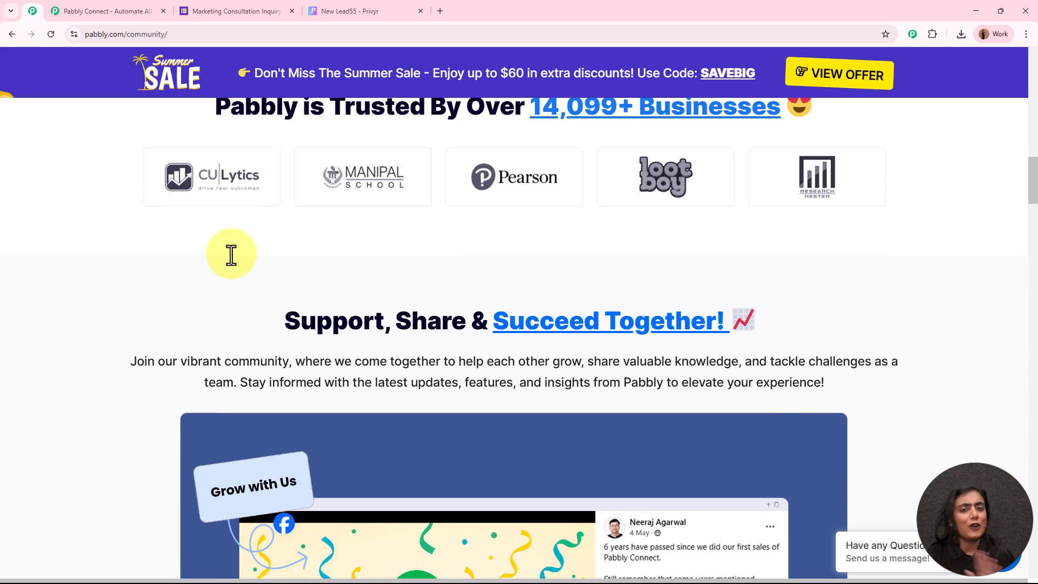
scroll(230, 252, "down", 11)
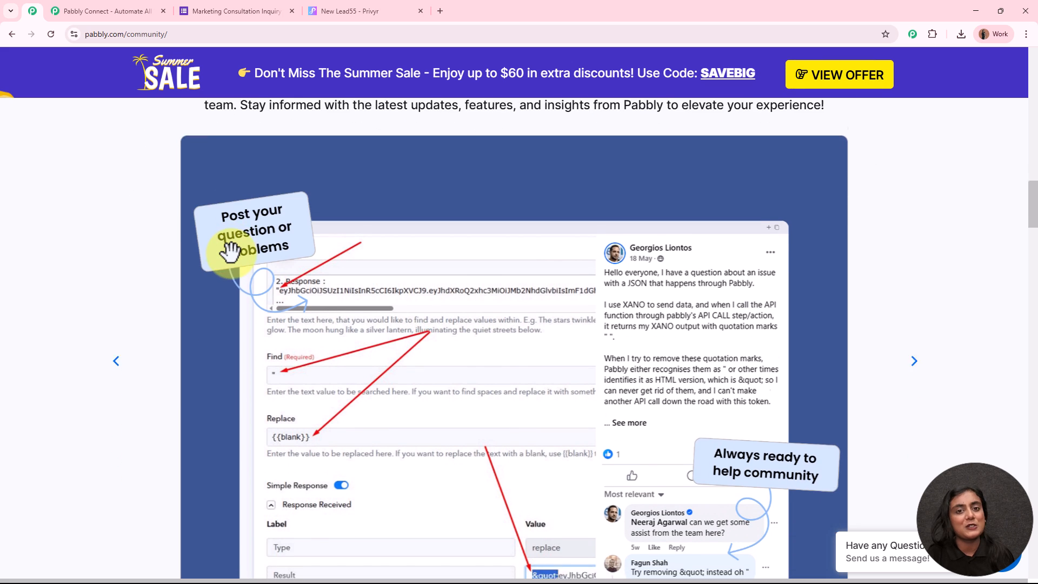
scroll(231, 255, "down", 4)
scroll(231, 255, "down", 10)
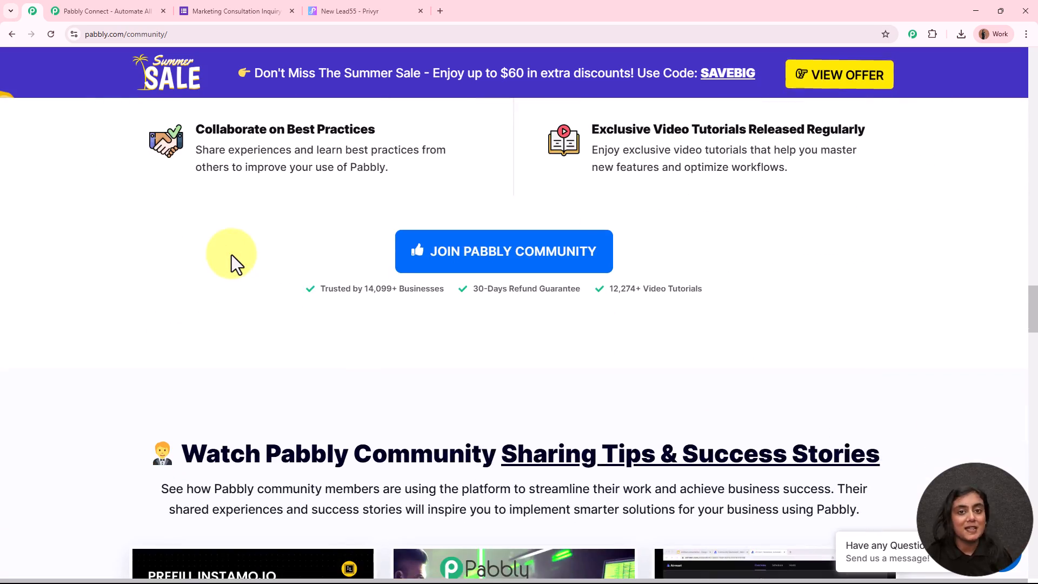
scroll(232, 255, "up", 15)
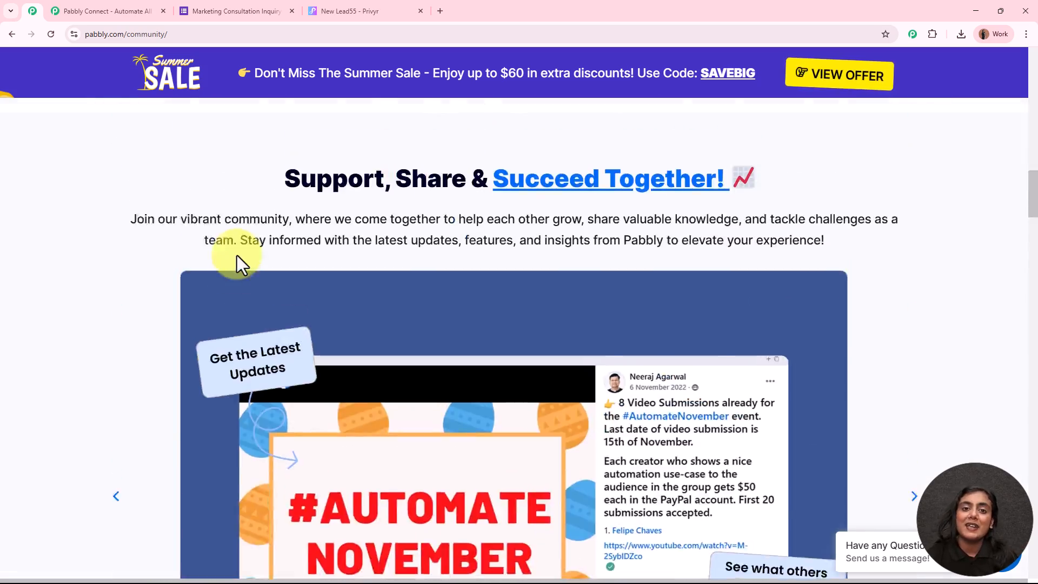
scroll(237, 255, "up", 15)
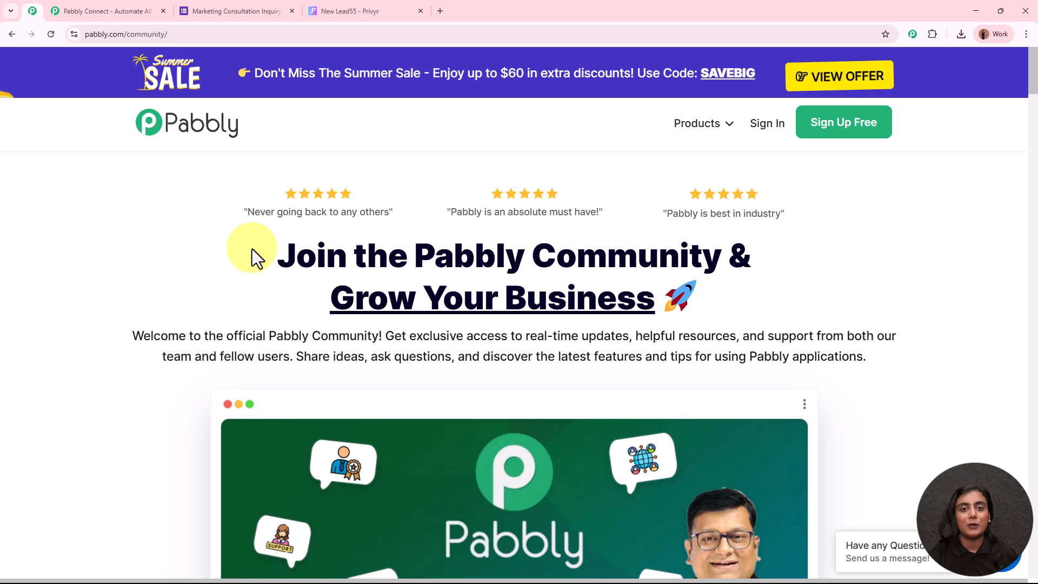
Step: Back on the Pabbly Connect site, close the Monsoon Sale popup and sign in
left_click(96, 7)
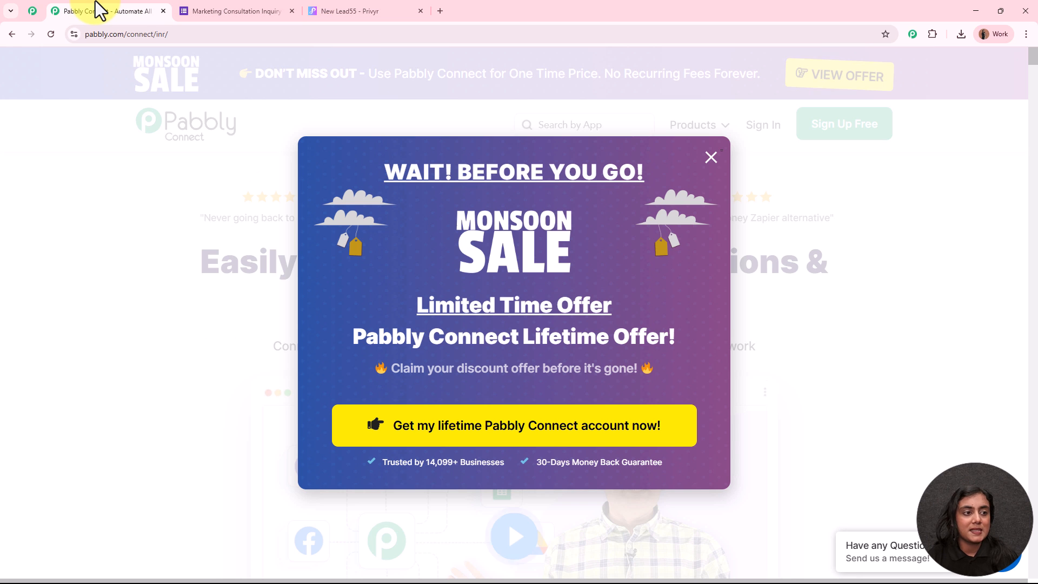
left_click(802, 281)
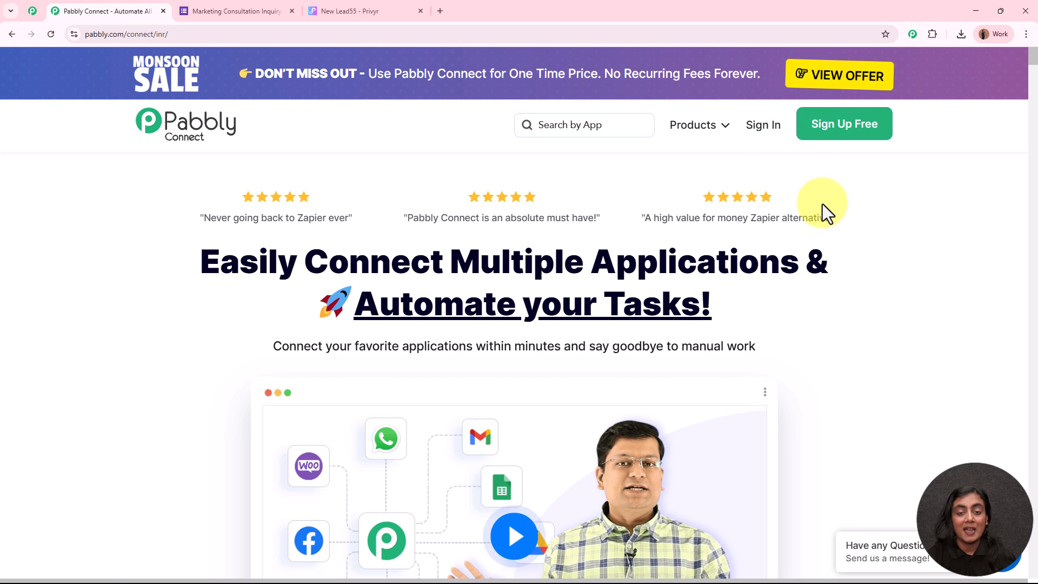
left_click(764, 128)
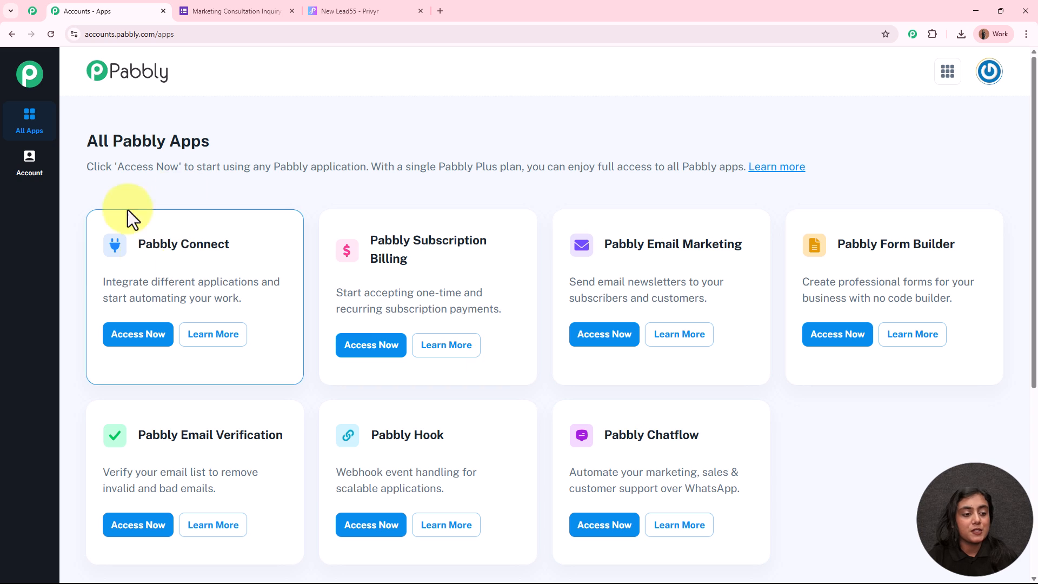
Step: Launch Pabbly Connect from All Pabbly Apps and begin a new workflow
left_click(159, 352)
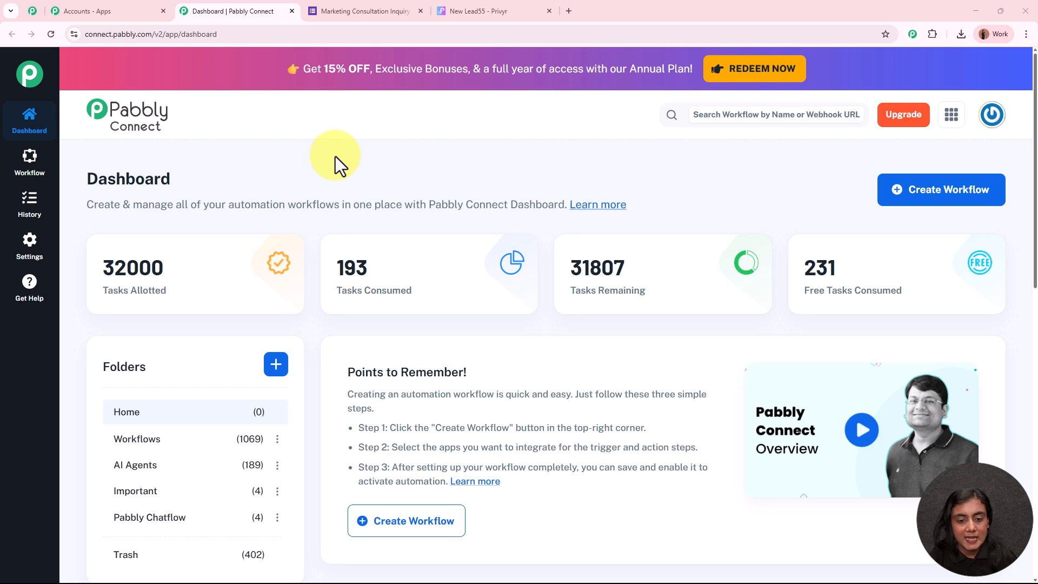
left_click(950, 189)
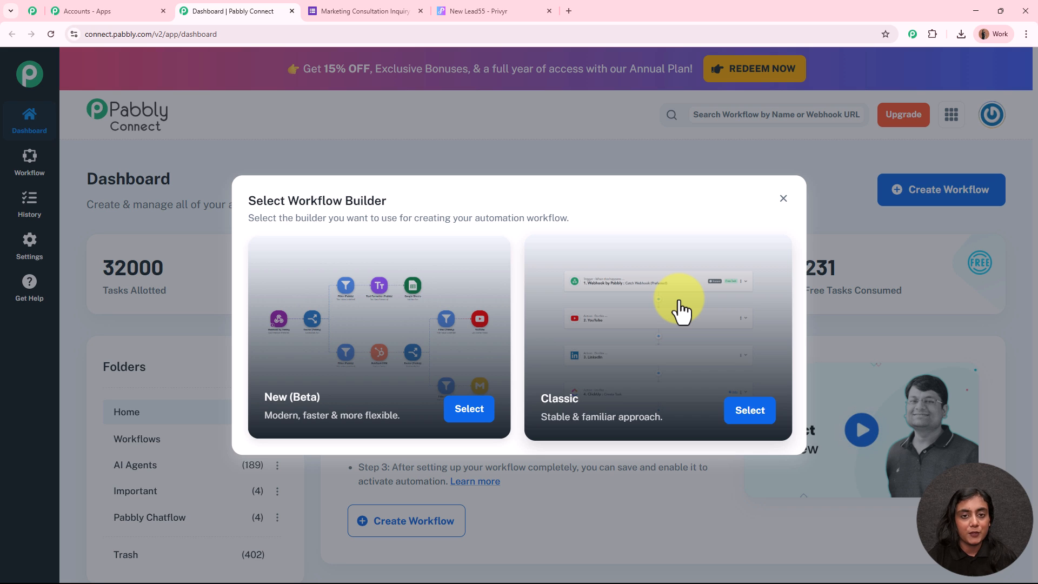
Step: Create a Classic workflow 'Create Leads in Privyr from Google Forms Submissions' in the Workflows folder
left_click(760, 425)
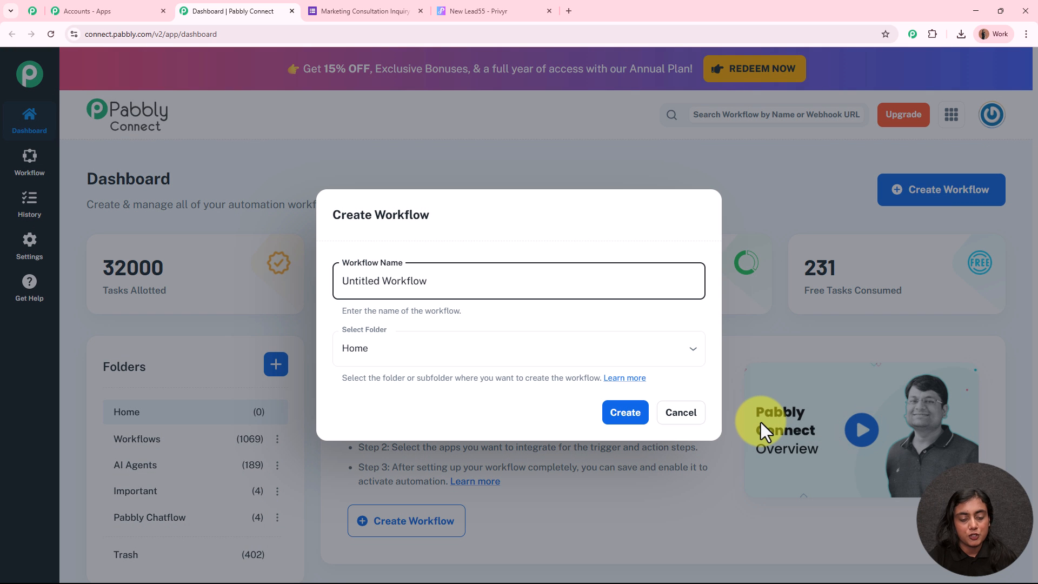
left_click_drag(496, 286, 306, 278)
key("BackSpace")
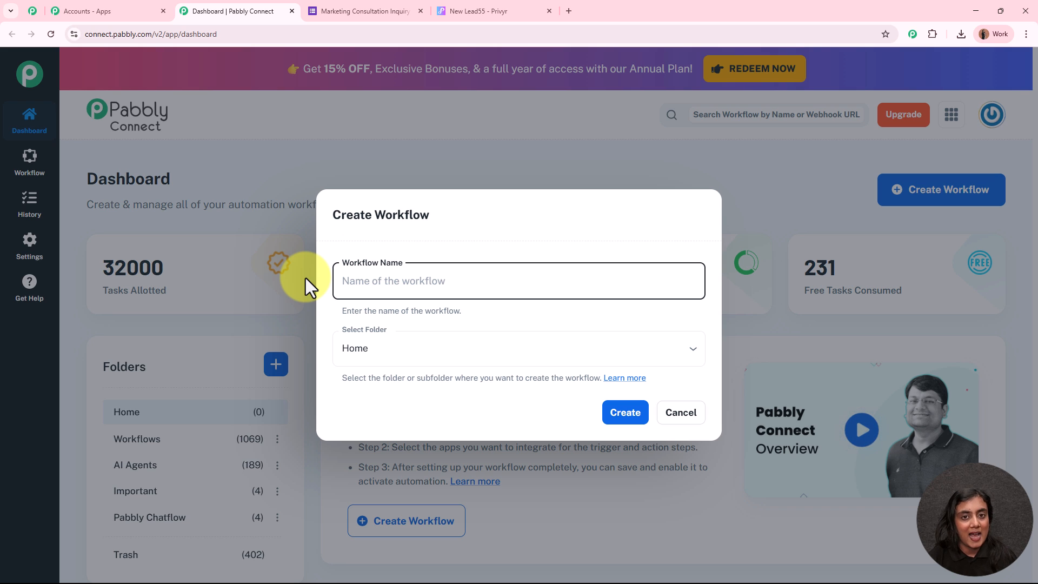
type("Create Leads in Privyr from Google Forms Submissions")
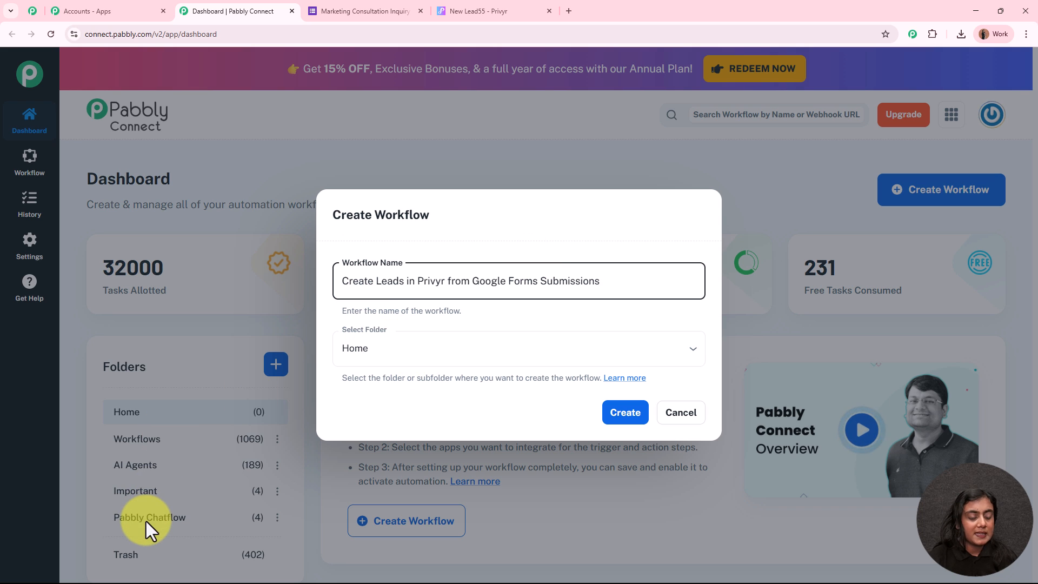
left_click(479, 355)
left_click(442, 412)
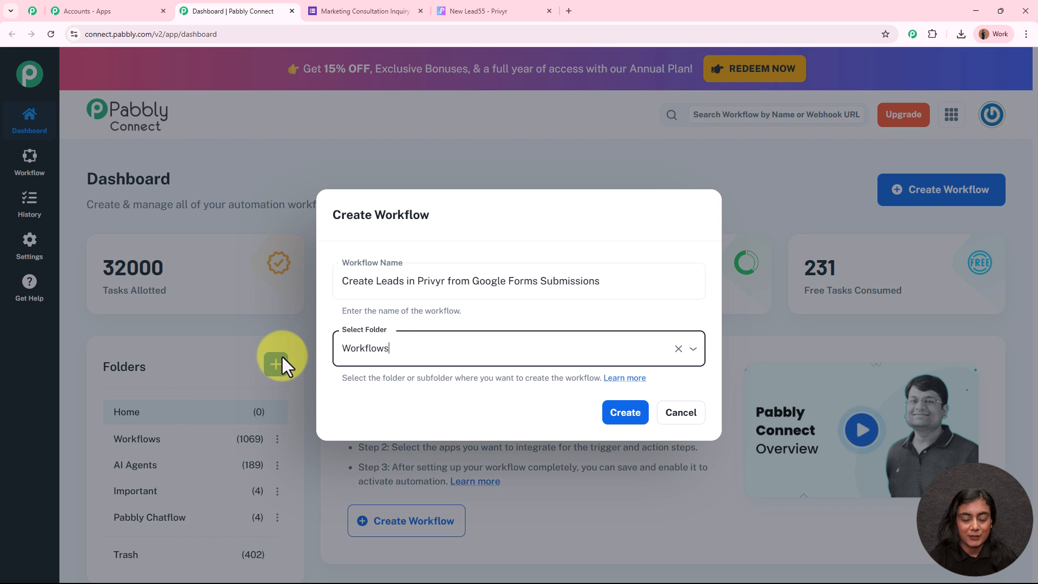
left_click(637, 411)
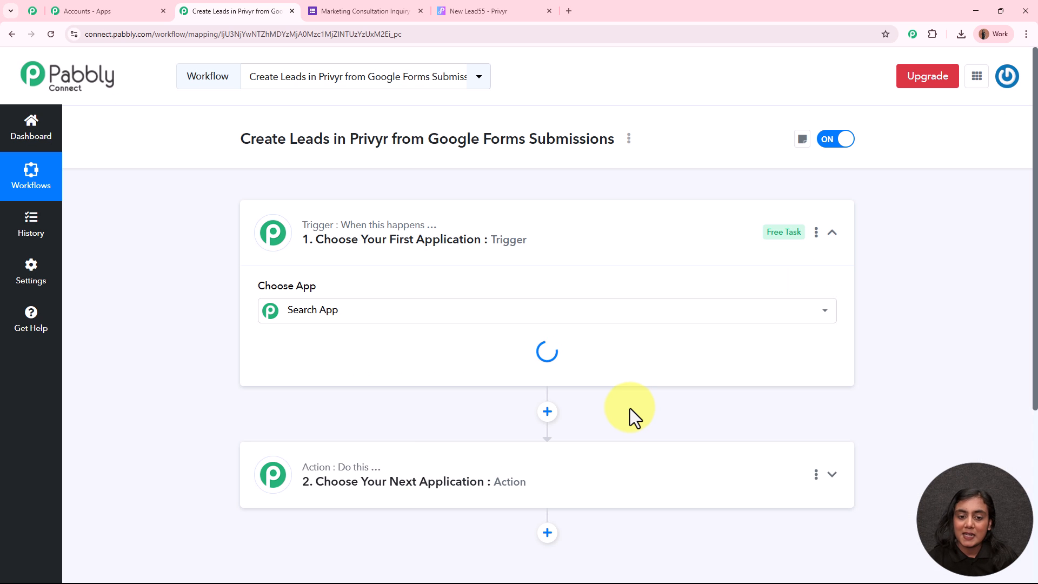
left_click(619, 250)
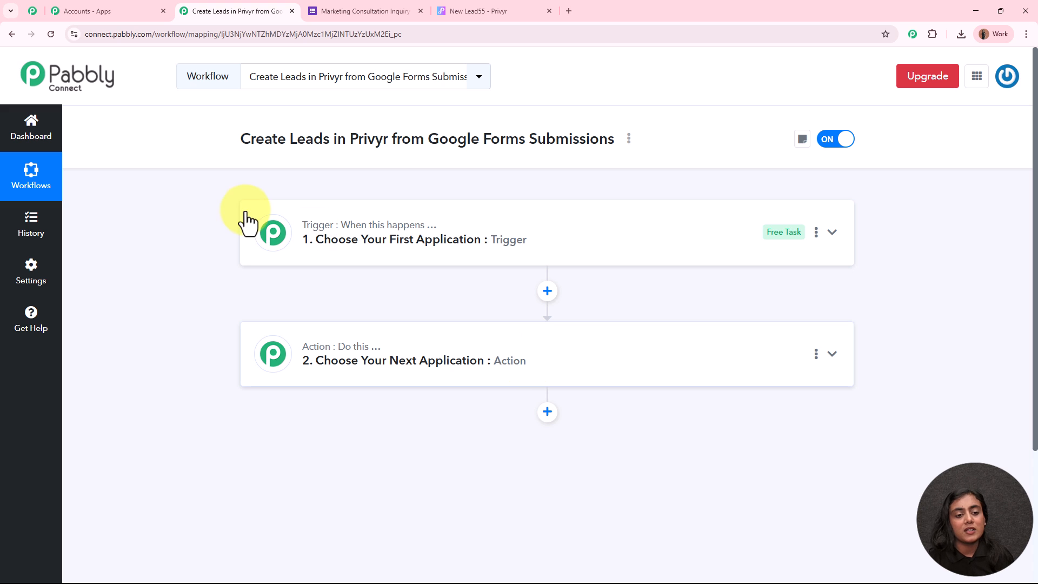
mouse_move(423, 242)
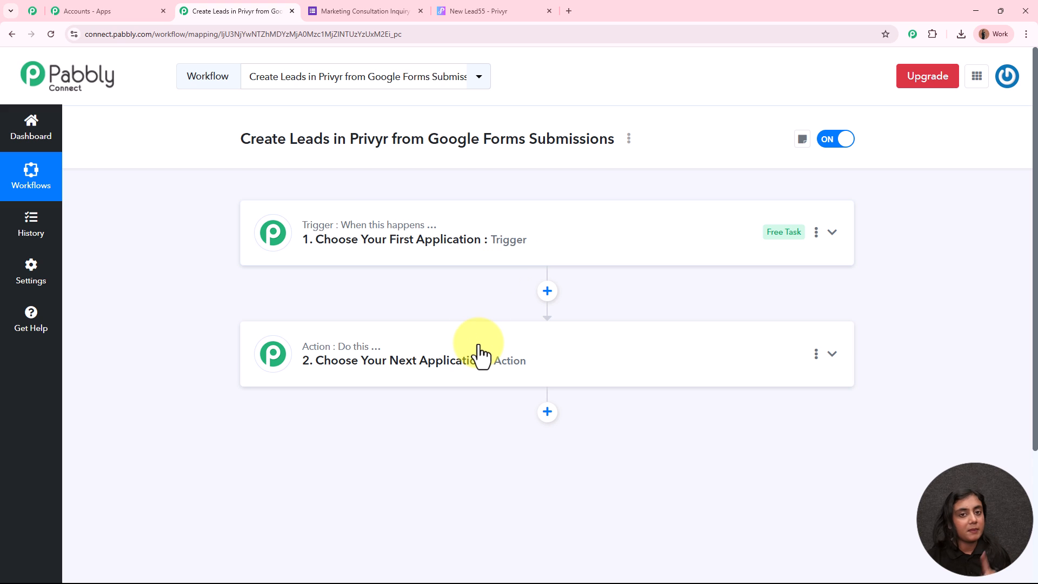
left_click(576, 233)
Step: Set the trigger to Google Forms with the New Response Received event
left_click(520, 301)
type("Google")
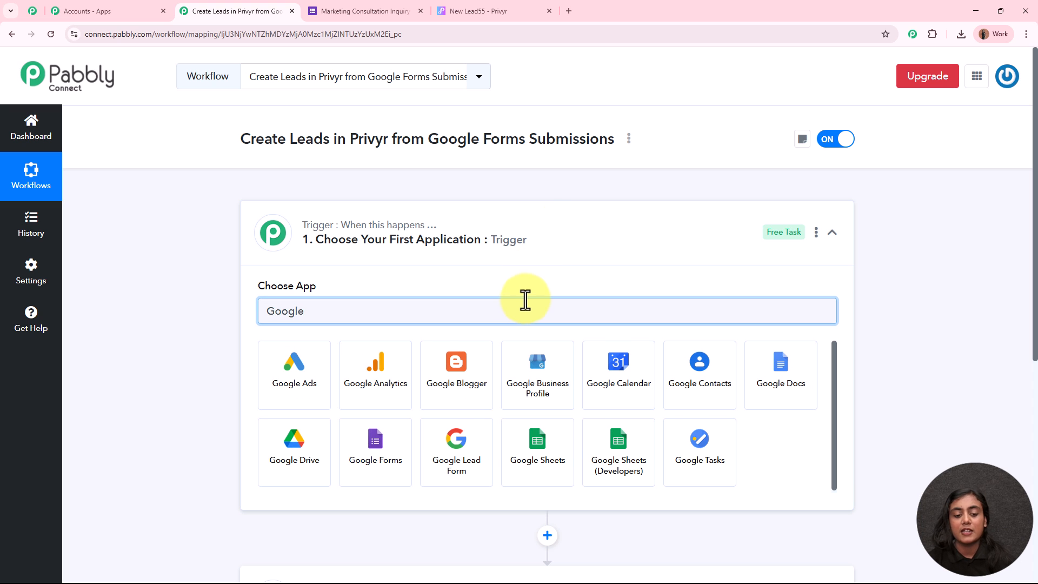
left_click(372, 483)
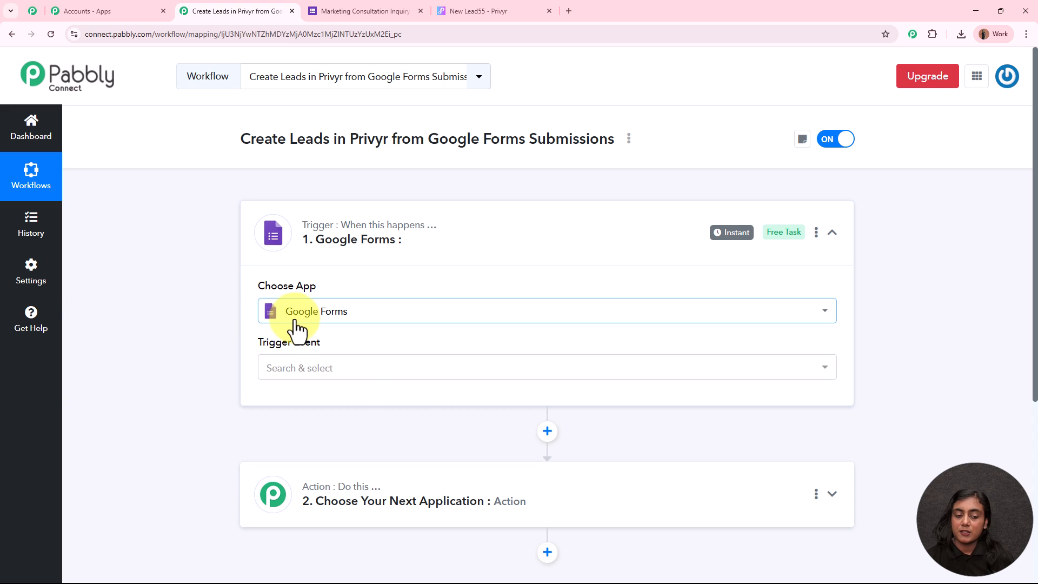
left_click_drag(261, 342, 320, 378)
left_click(319, 373)
left_click(317, 437)
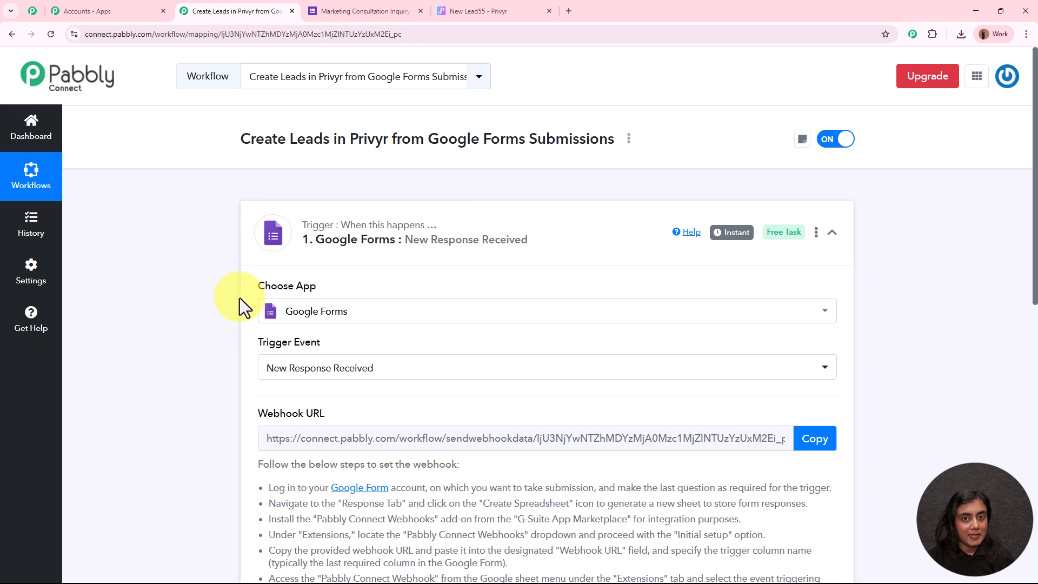
Step: Copy the trigger's webhook URL and switch to the inquiry form's editor
scroll(239, 297, "down", 3)
left_click_drag(258, 255, 351, 255)
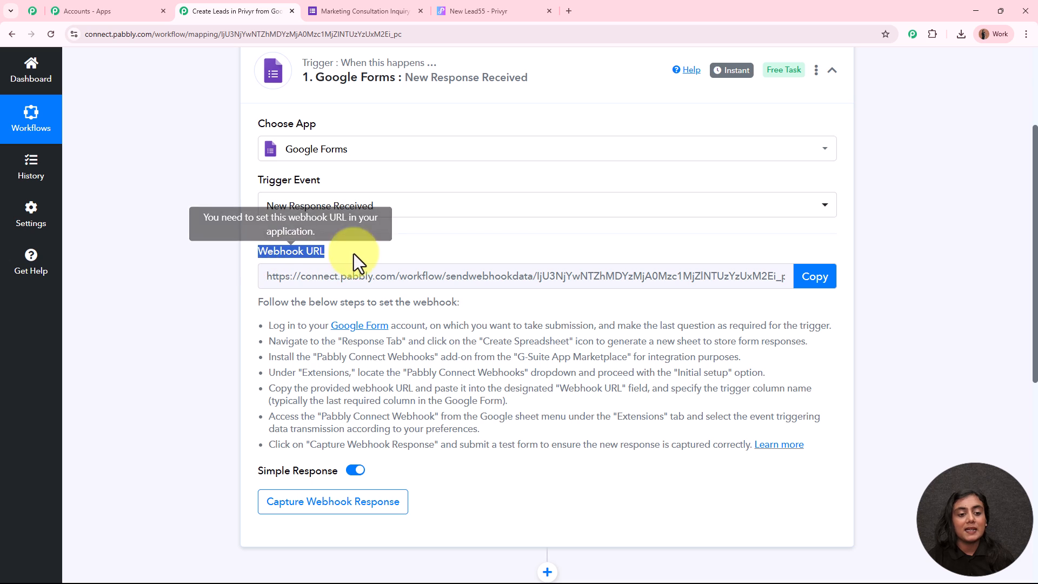
left_click(196, 307)
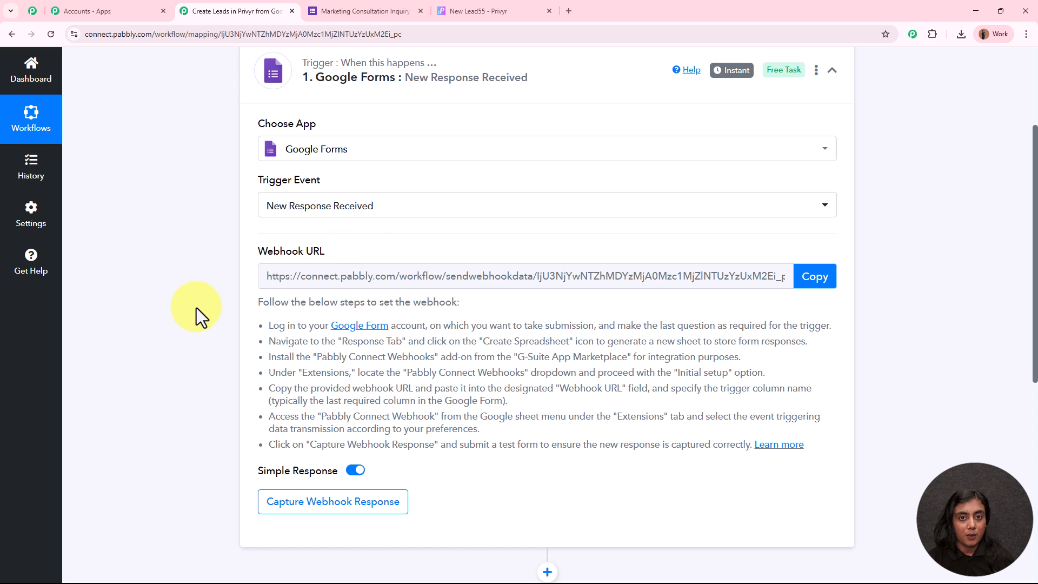
left_click_drag(257, 300, 887, 450)
left_click(907, 433)
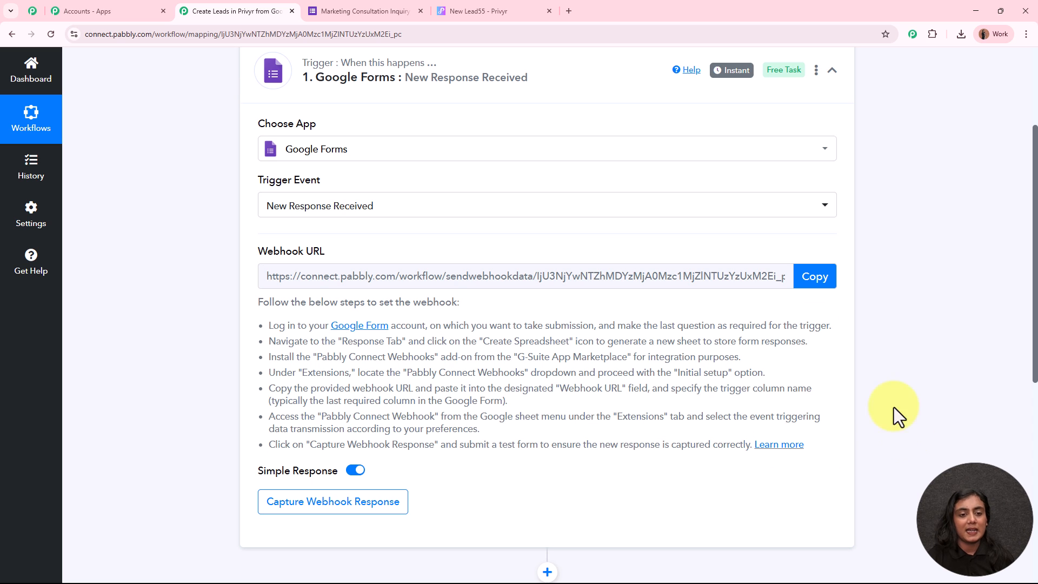
left_click(820, 284)
scroll(914, 295, "up", 3)
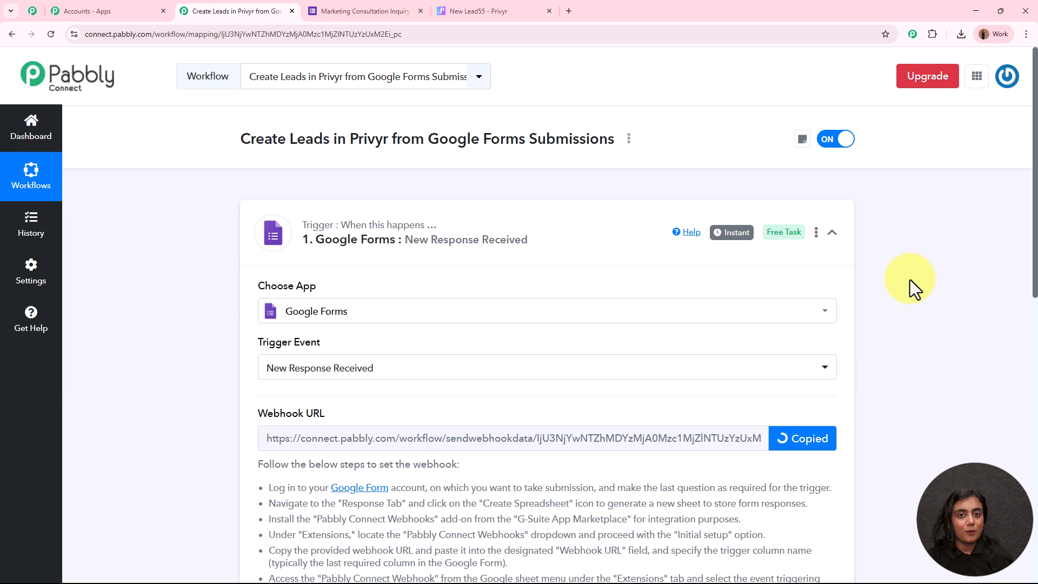
left_click(339, 8)
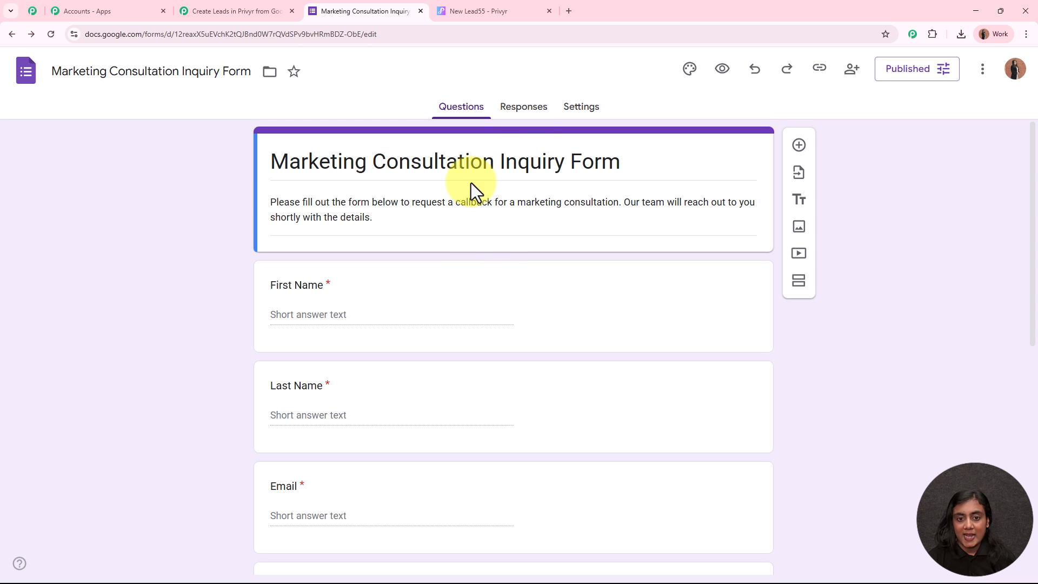
Step: Link the form's Responses to a newly created Google spreadsheet
left_click(523, 108)
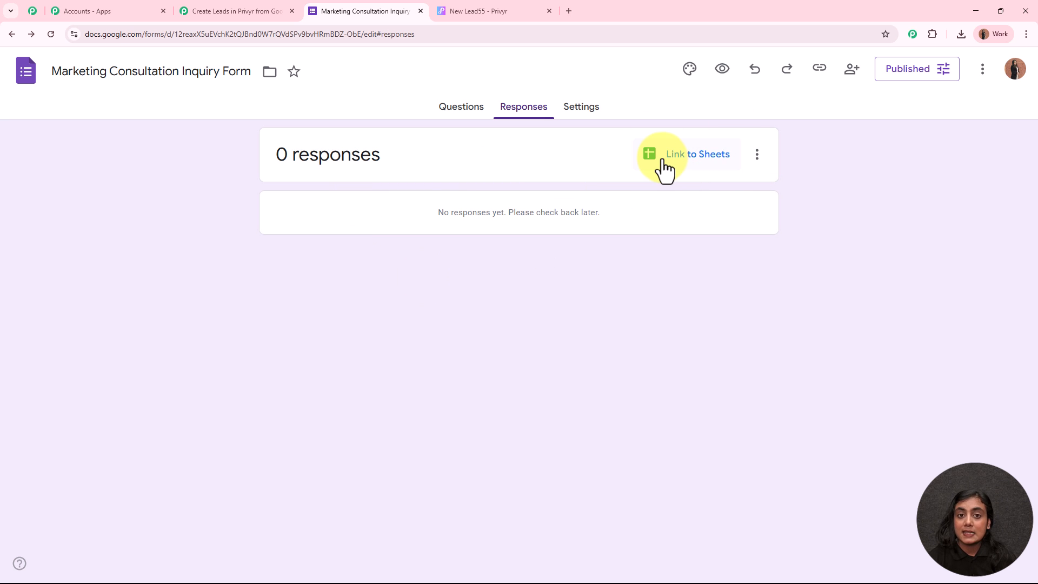
left_click(704, 167)
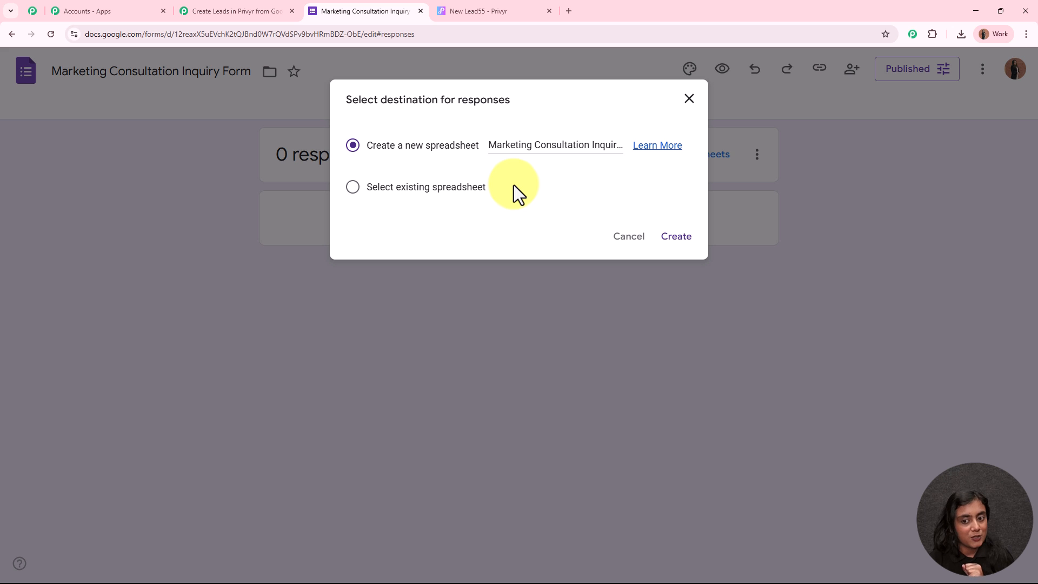
left_click(684, 242)
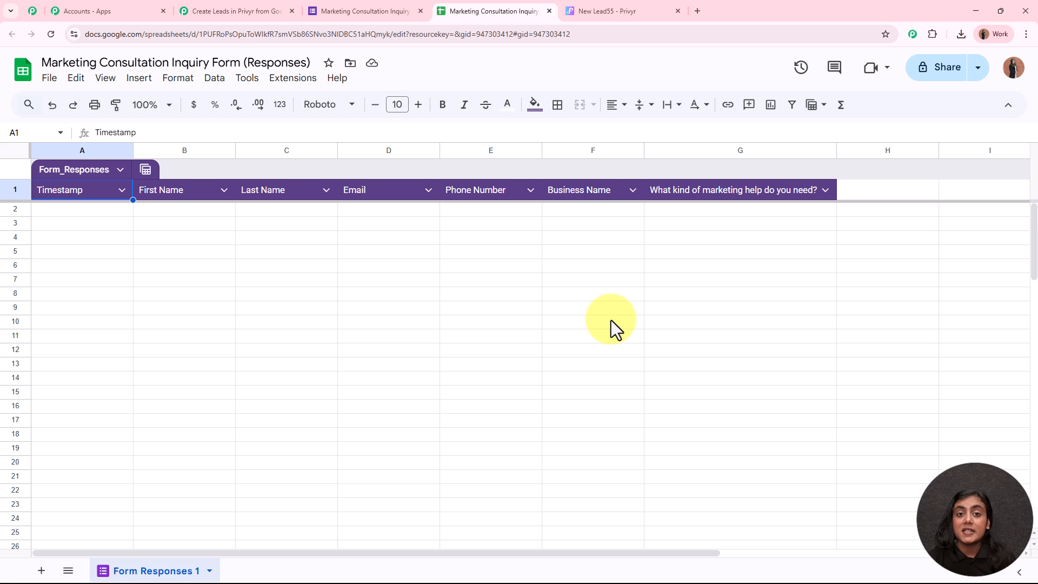
left_click(379, 10)
left_click(462, 108)
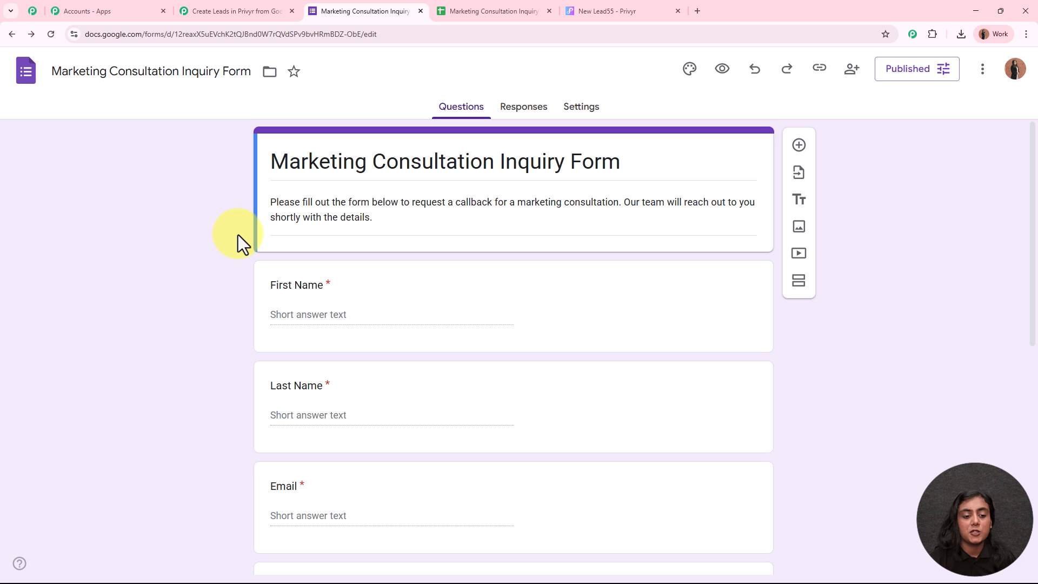
scroll(240, 238, "down", 8)
scroll(244, 243, "up", 7)
scroll(243, 245, "up", 2)
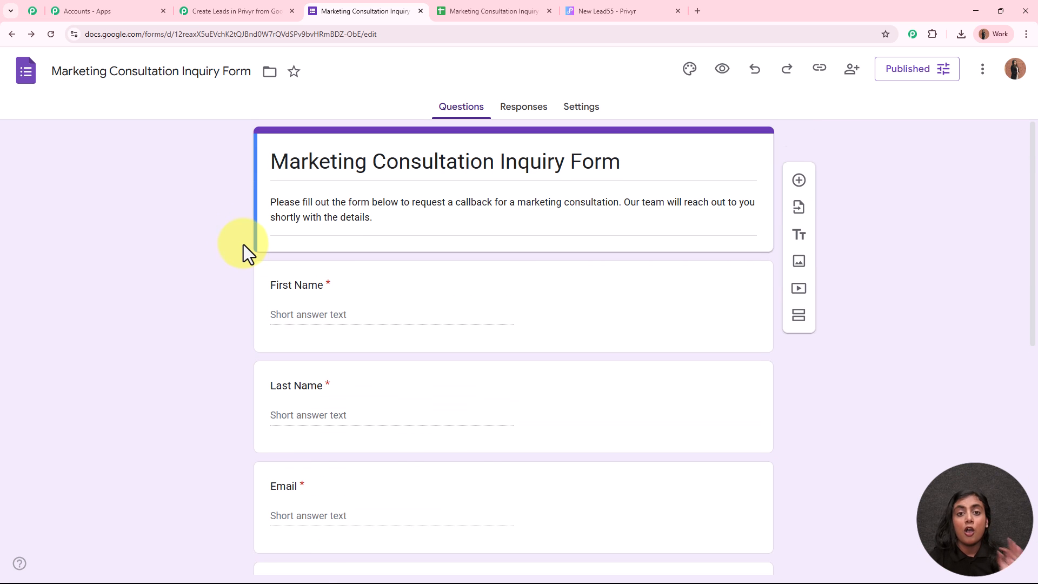
left_click(510, 10)
left_click_drag(111, 210, 779, 217)
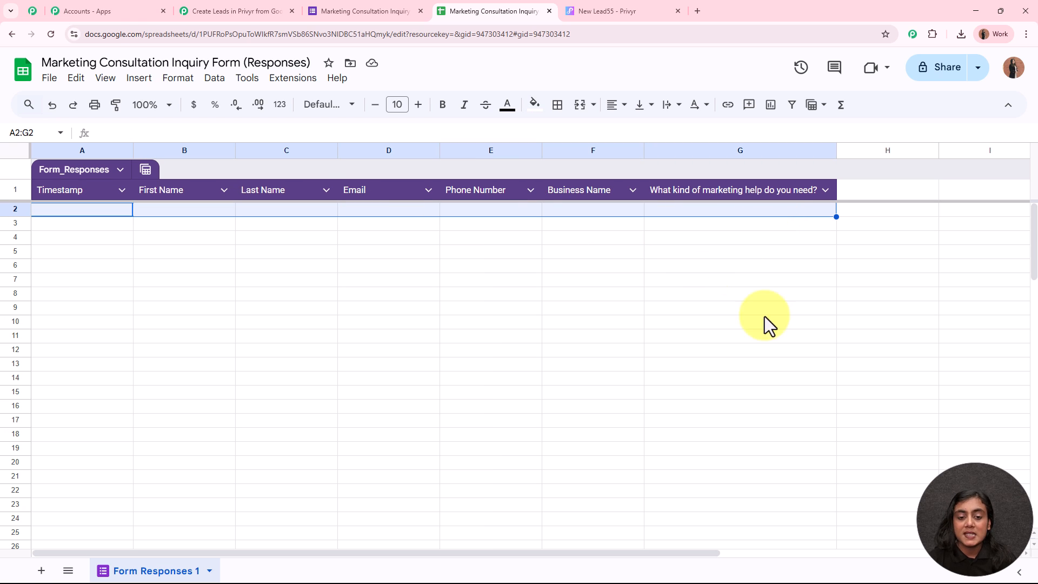
left_click(225, 9)
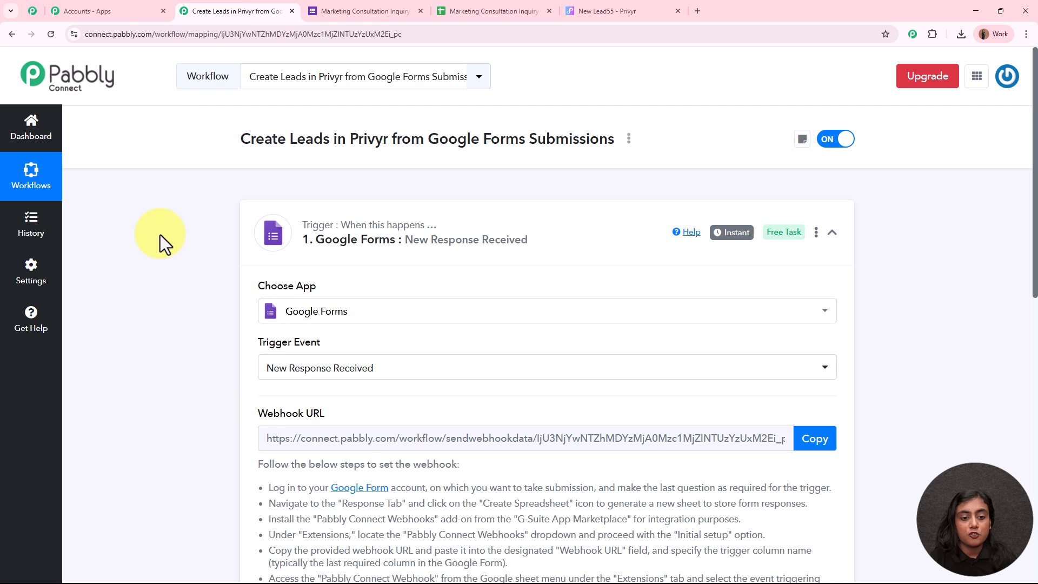
left_click(475, 11)
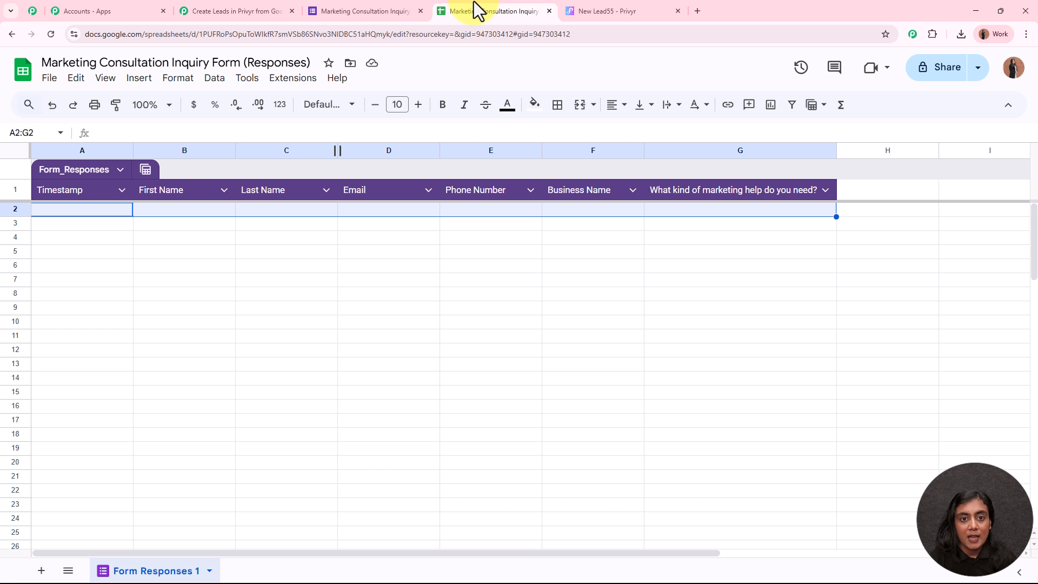
left_click(228, 314)
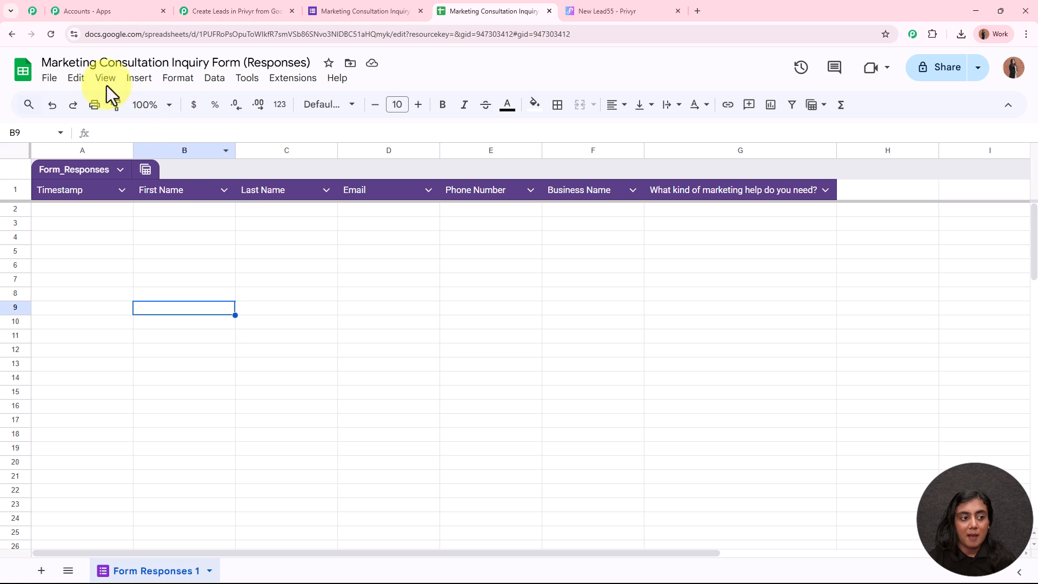
Step: Search the Google Workspace Marketplace for the Pabbly Connect Webhooks add-on
left_click(293, 79)
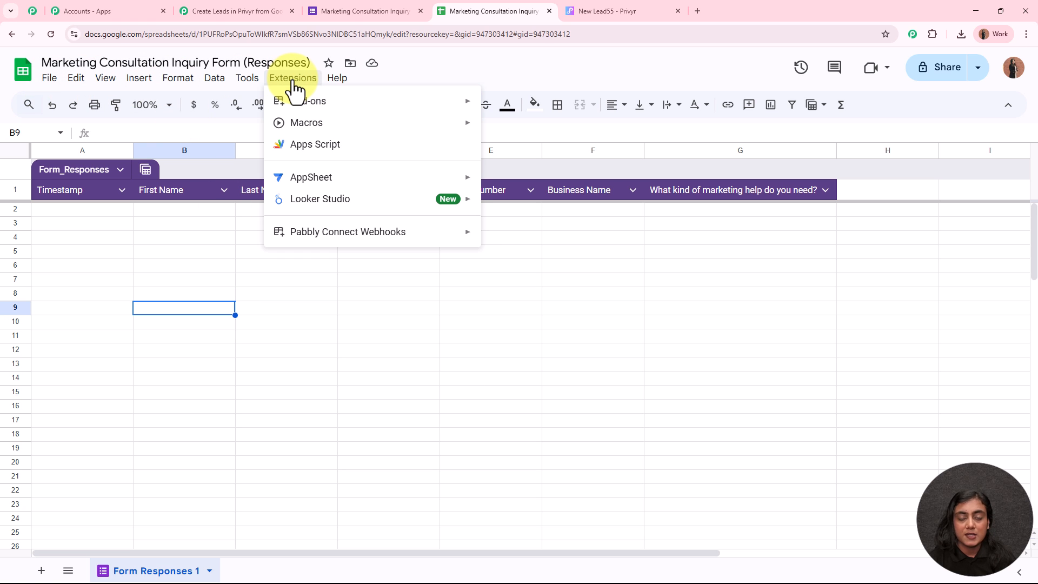
mouse_move(424, 114)
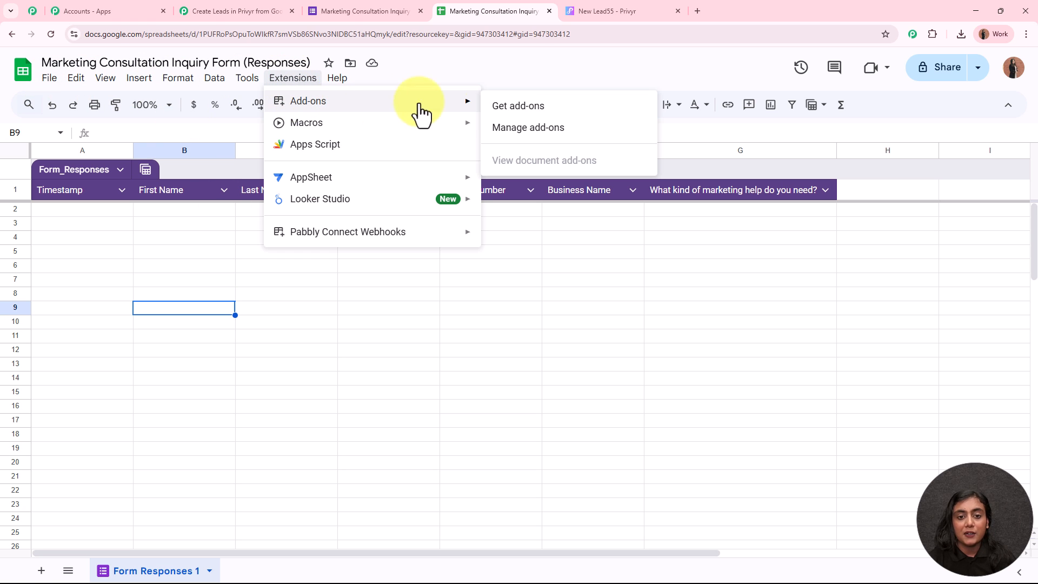
left_click(520, 107)
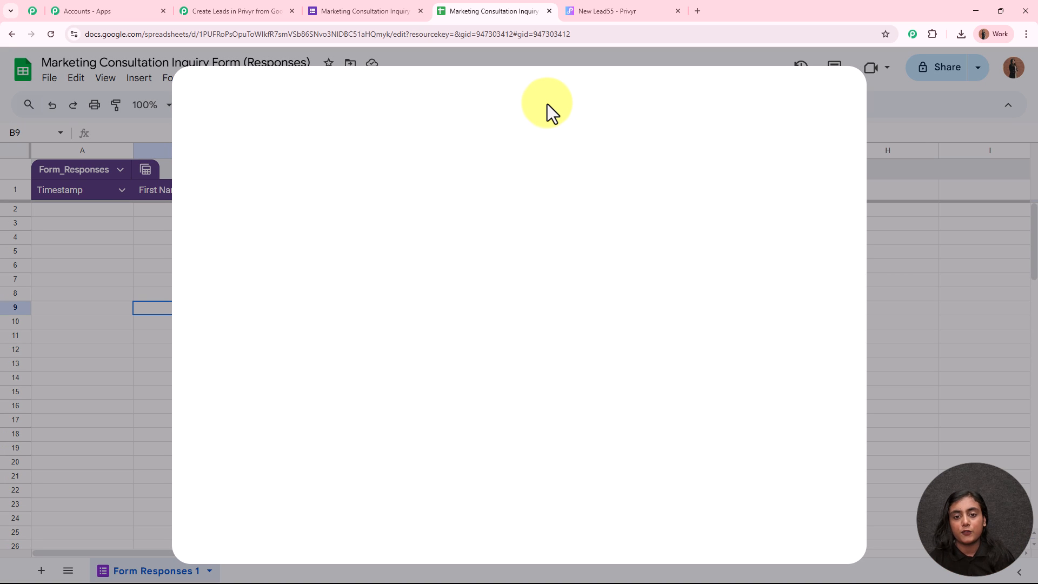
left_click(599, 107)
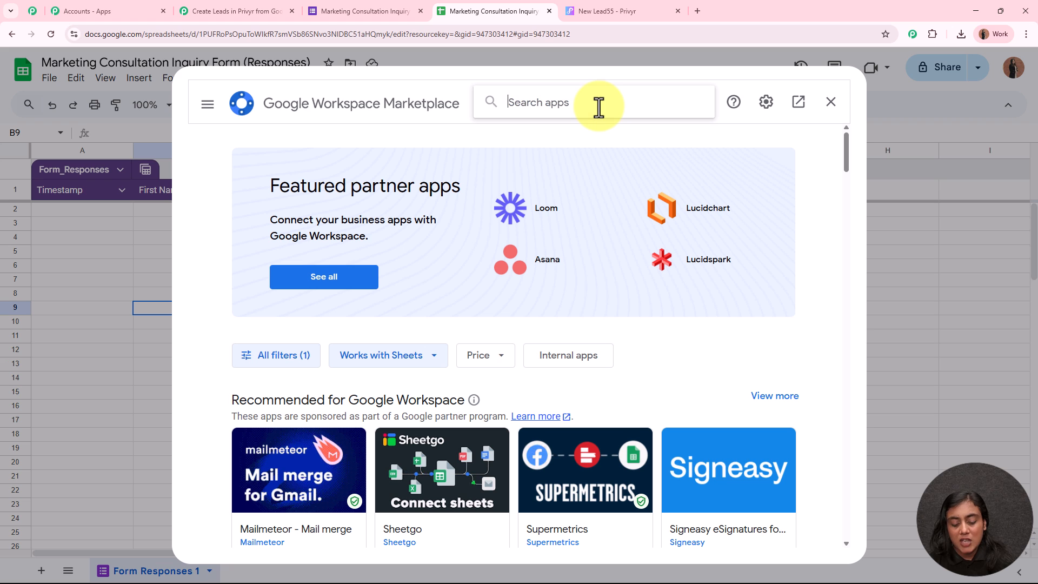
type("Pabbly")
left_click(604, 118)
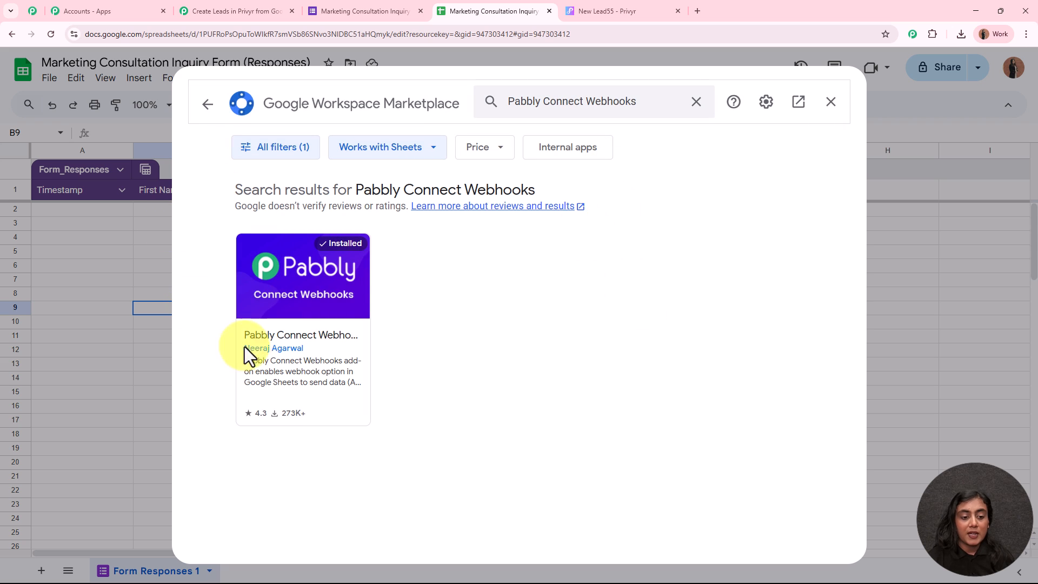
Step: Confirm Pabbly Connect Webhooks shows as Installed, then reload the responses spreadsheet
left_click(340, 300)
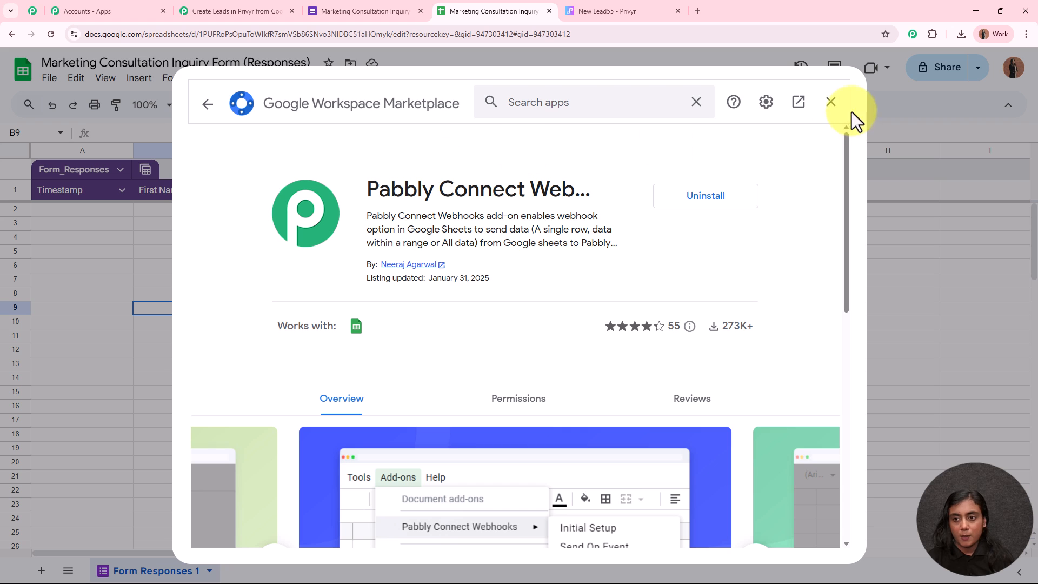
left_click(831, 102)
left_click(50, 34)
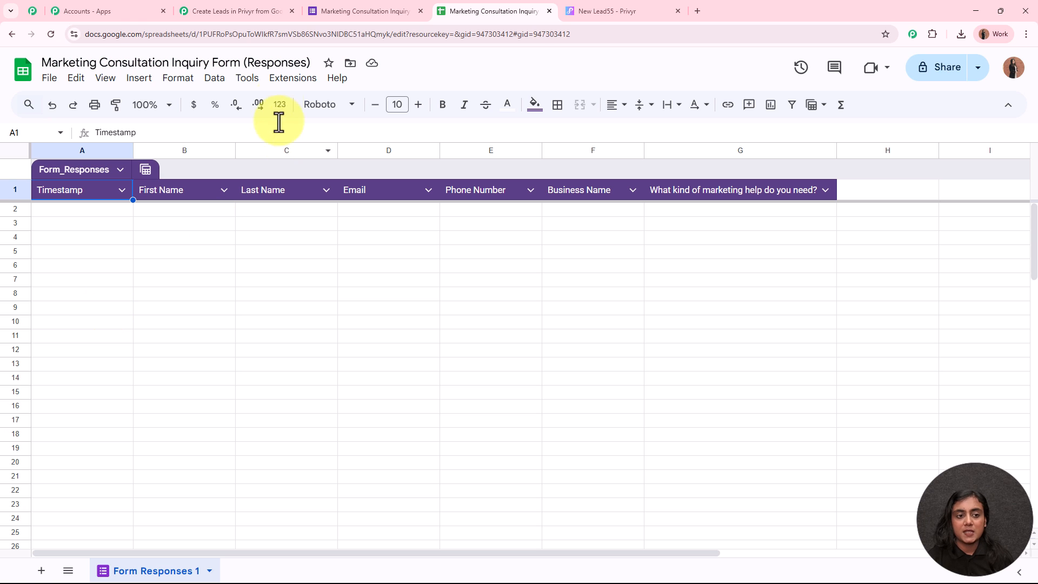
Step: Open Pabbly Connect Webhooks Initial Setup and paste the Pabbly webhook URL
left_click(282, 79)
mouse_move(319, 238)
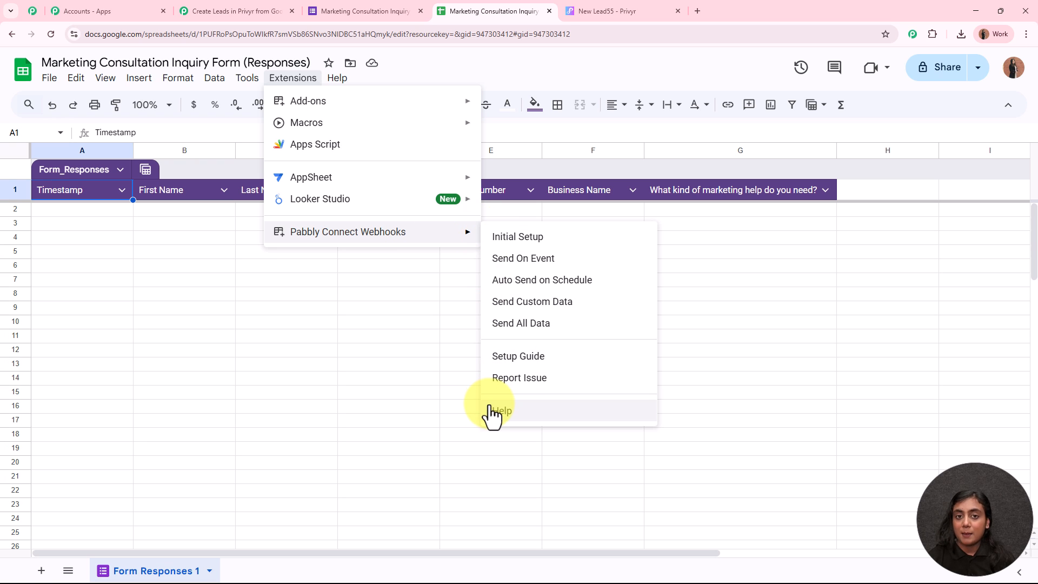
left_click(539, 238)
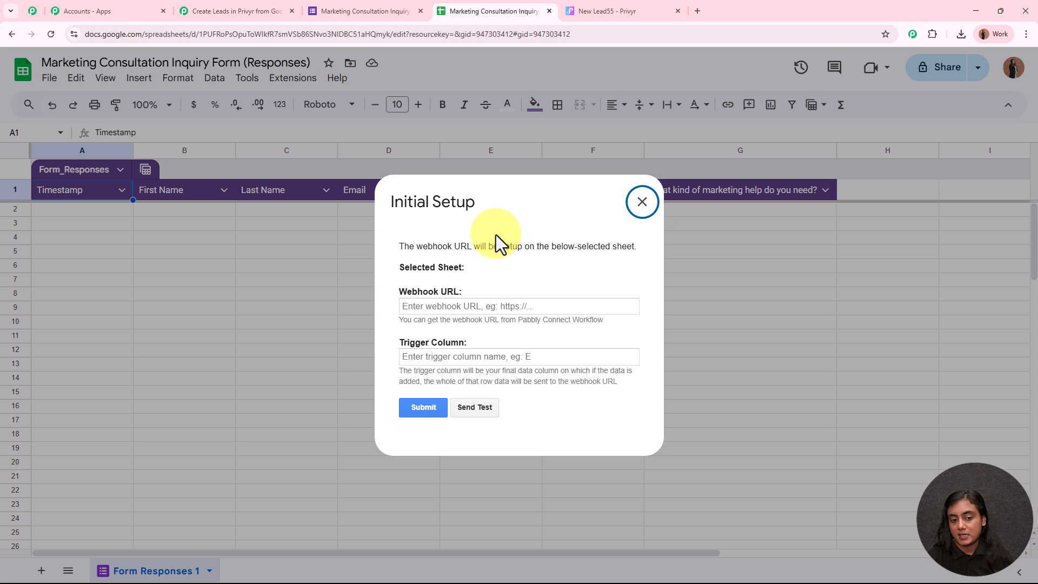
left_click_drag(401, 291, 440, 295)
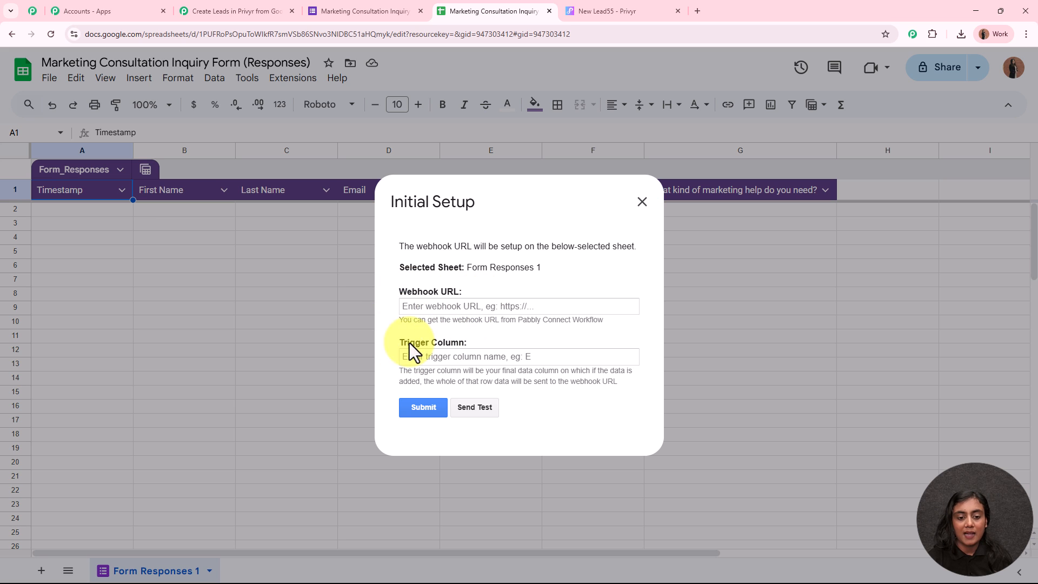
left_click_drag(401, 344, 493, 342)
left_click(500, 307)
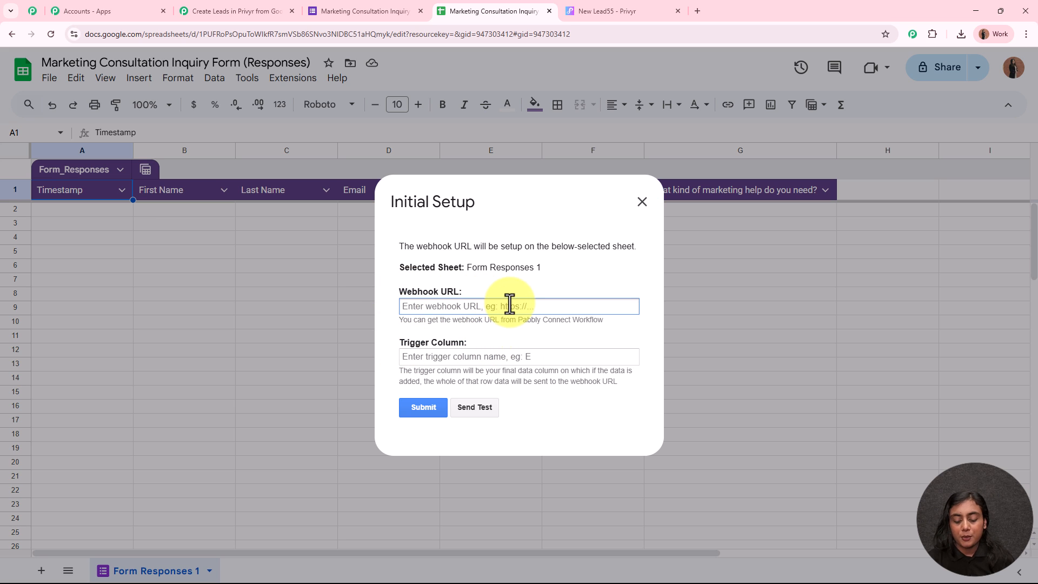
key("ctrl+v")
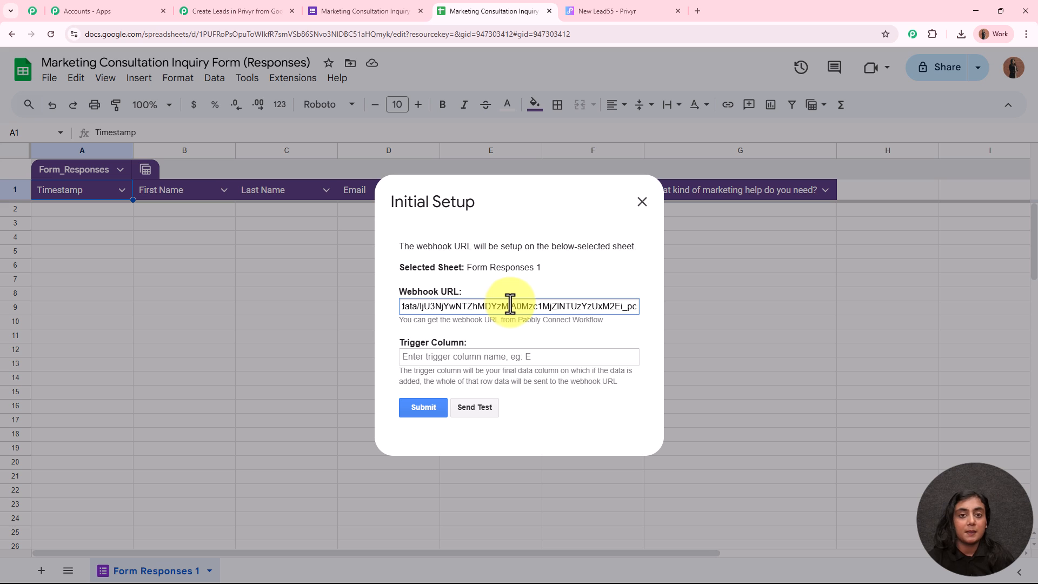
left_click(559, 292)
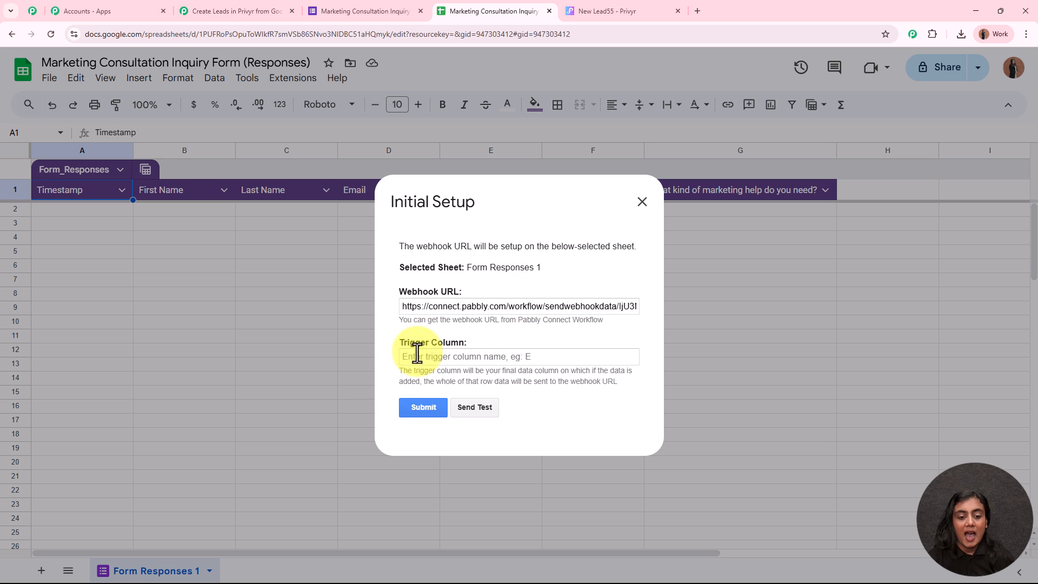
Step: Set the Trigger Column to G and submit, getting 'Setup configured successfully.'
left_click_drag(393, 347, 467, 346)
left_click_drag(395, 372, 453, 367)
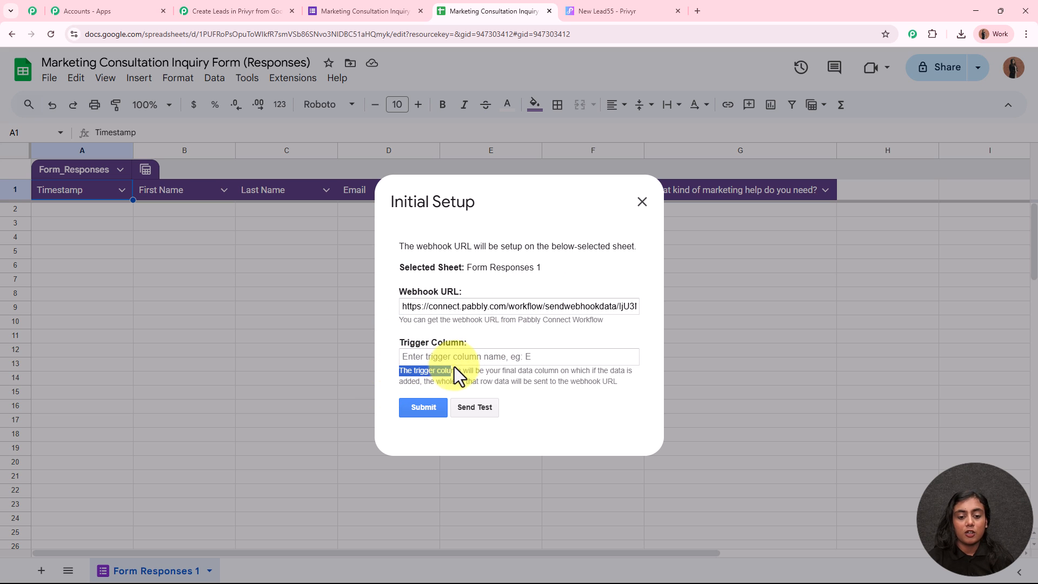
left_click_drag(545, 367, 626, 385)
left_click(625, 389)
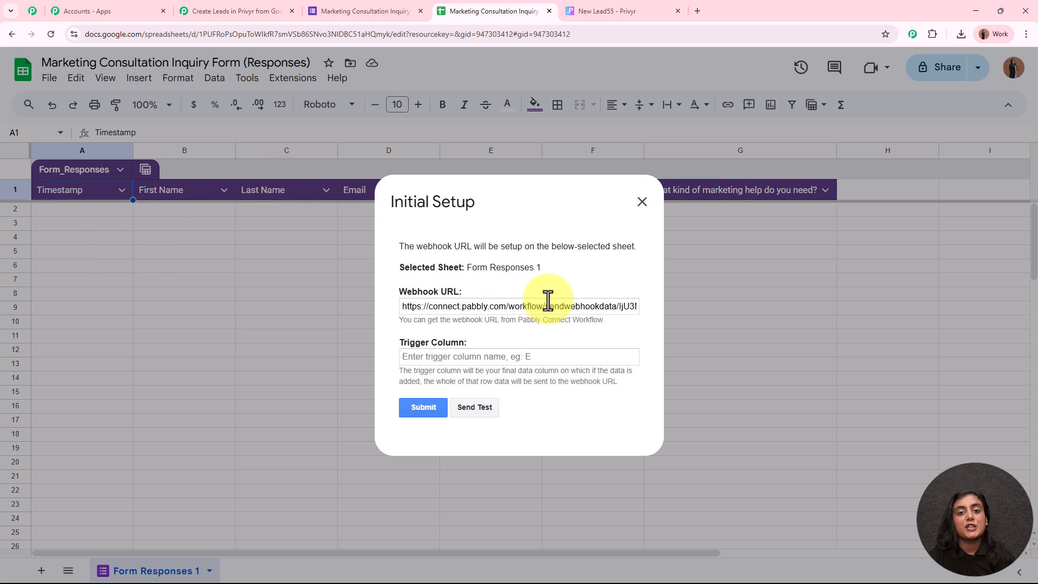
left_click(501, 356)
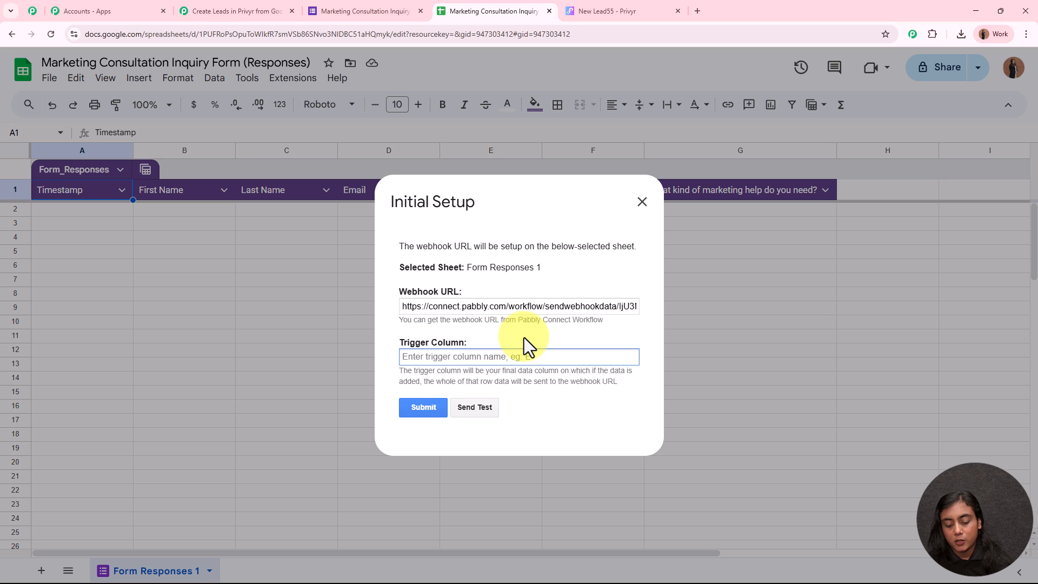
type("G")
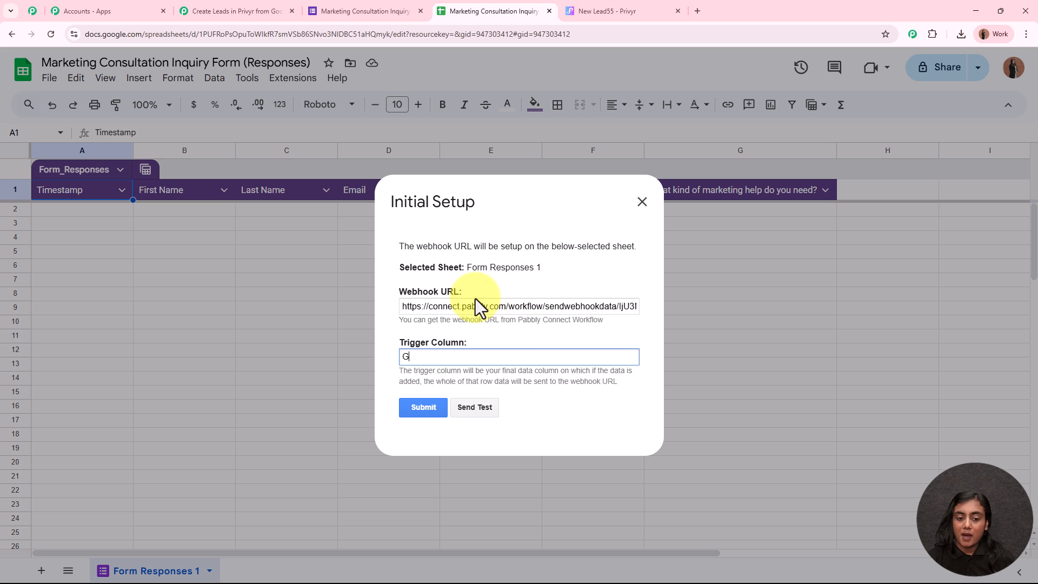
left_click(414, 411)
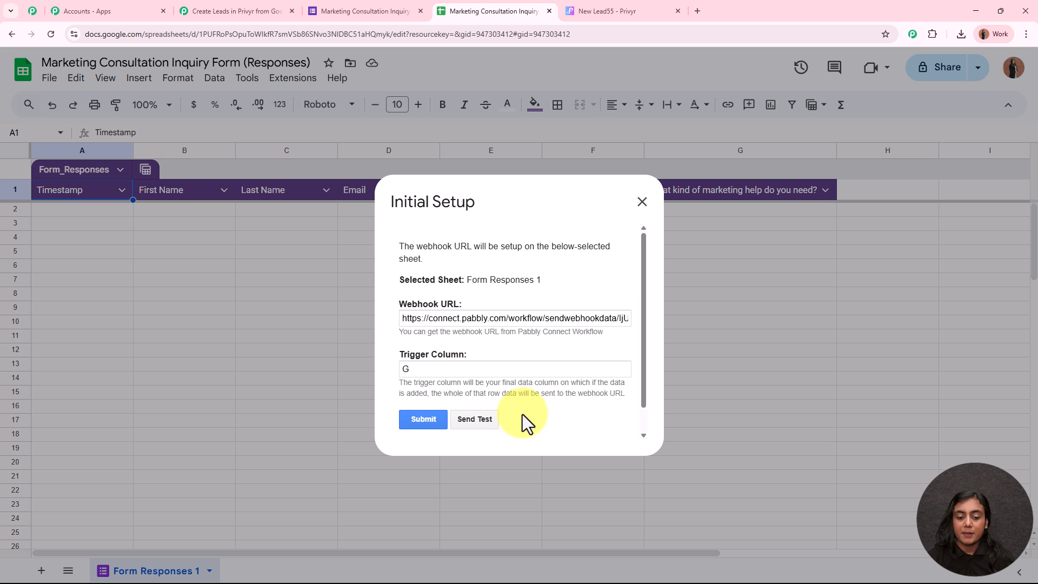
left_click_drag(397, 421, 551, 423)
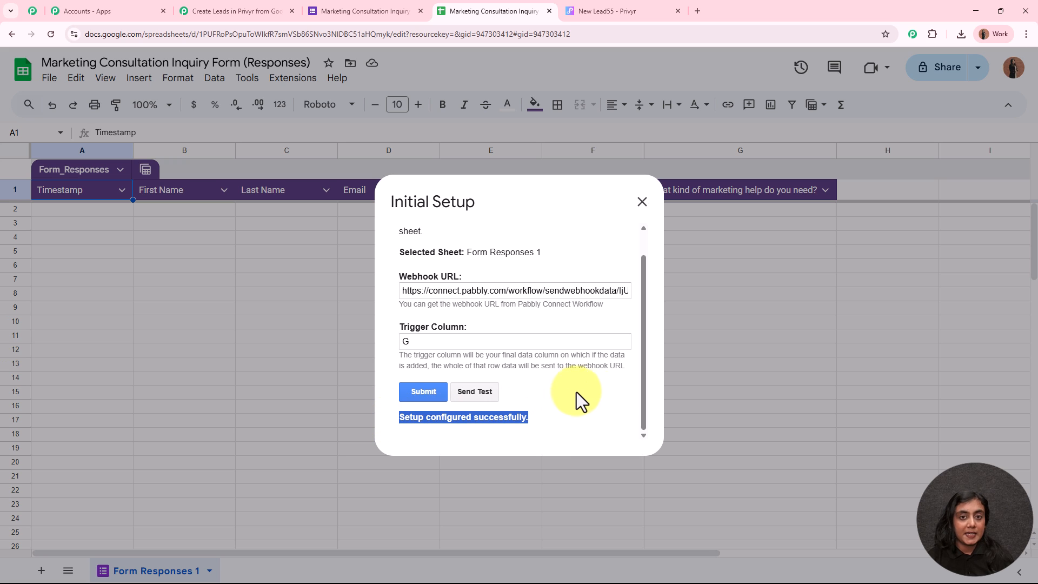
left_click(609, 398)
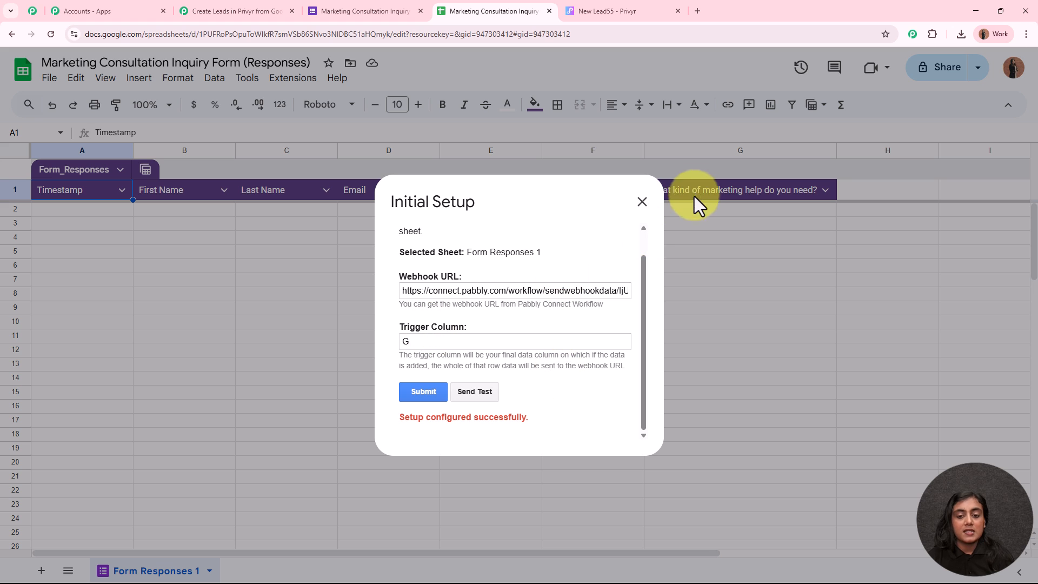
Step: Close the setup dialog, enable Send On Event for Pabbly Connect Webhooks, and verify it is ticked
left_click(641, 202)
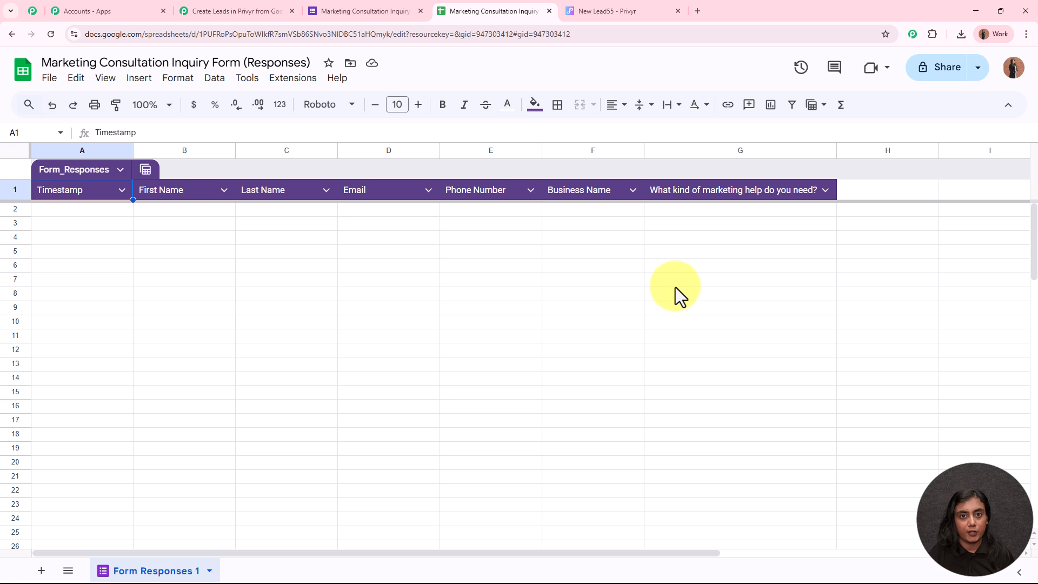
left_click(279, 78)
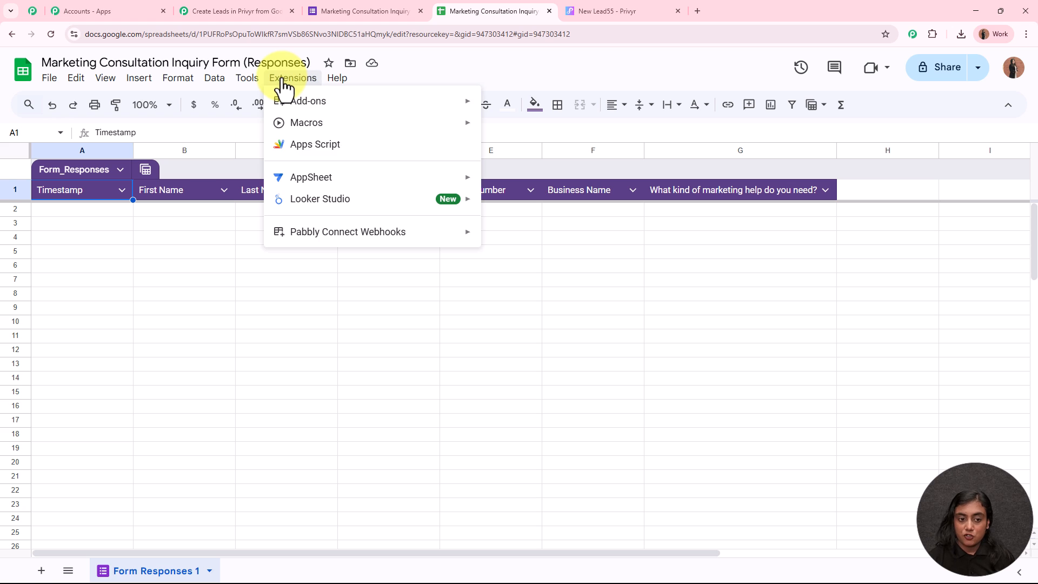
mouse_move(330, 237)
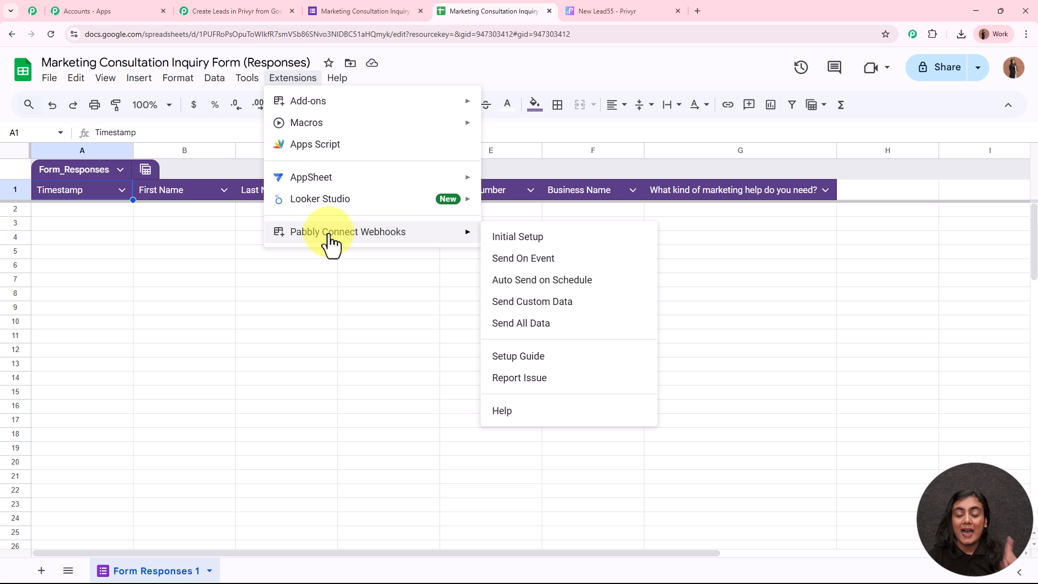
left_click(541, 265)
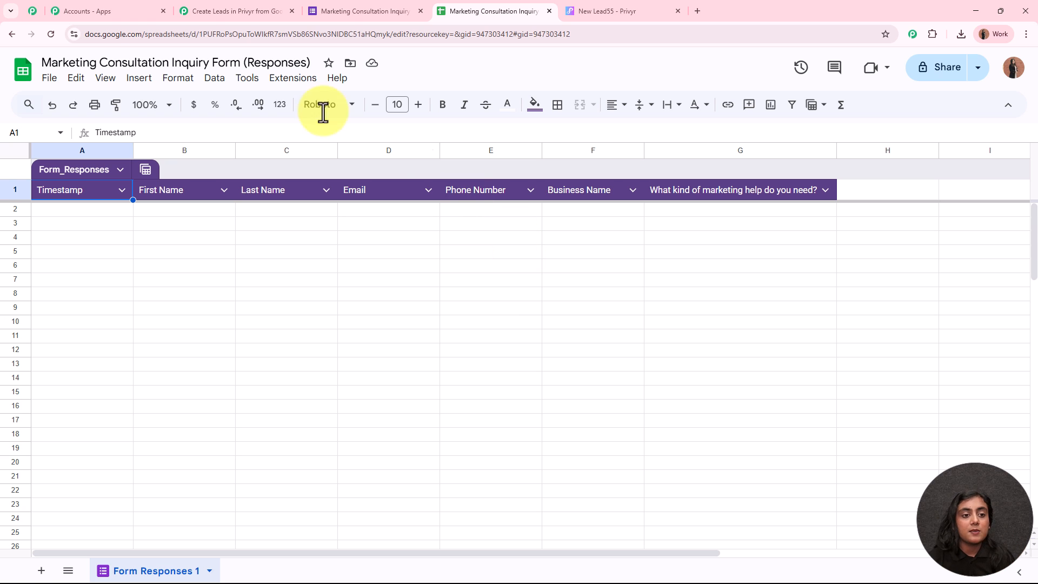
left_click(293, 78)
mouse_move(324, 238)
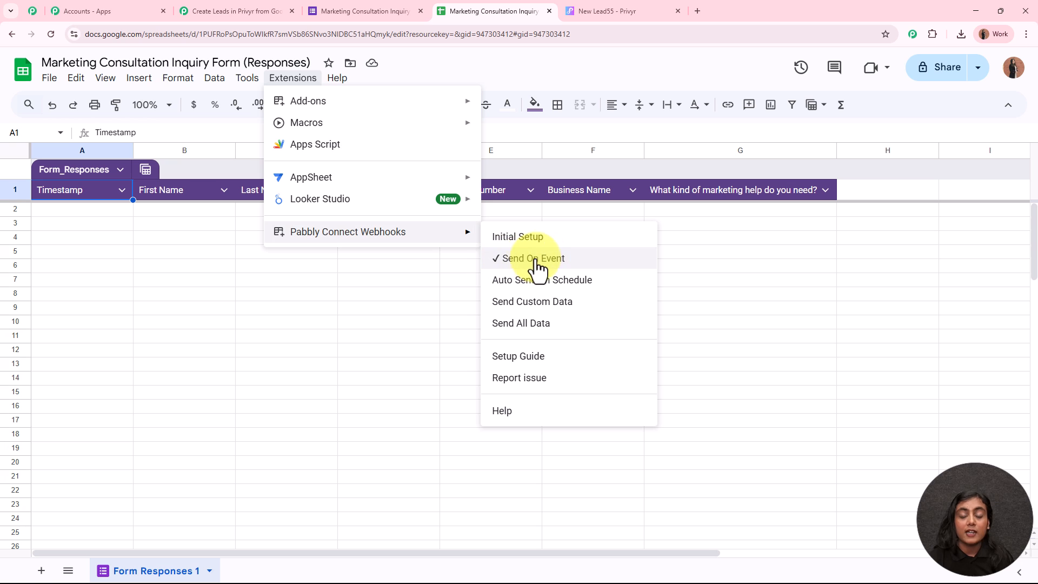
left_click(355, 297)
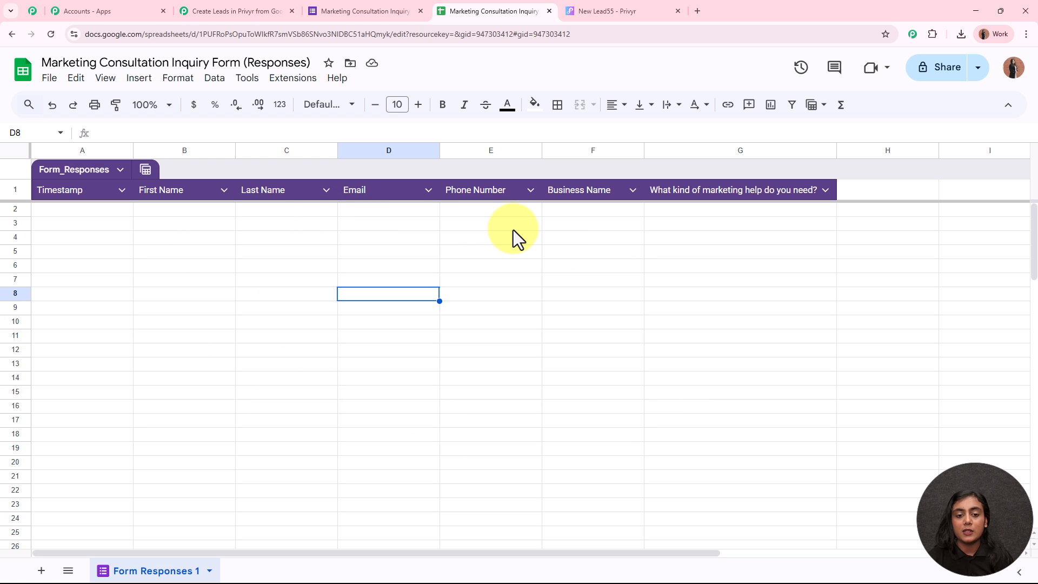
Step: Check the Pabbly trigger shows Waiting For Webhook Response, then return to the Marketing Consultation Inquiry Form
left_click(335, 12)
left_click(239, 11)
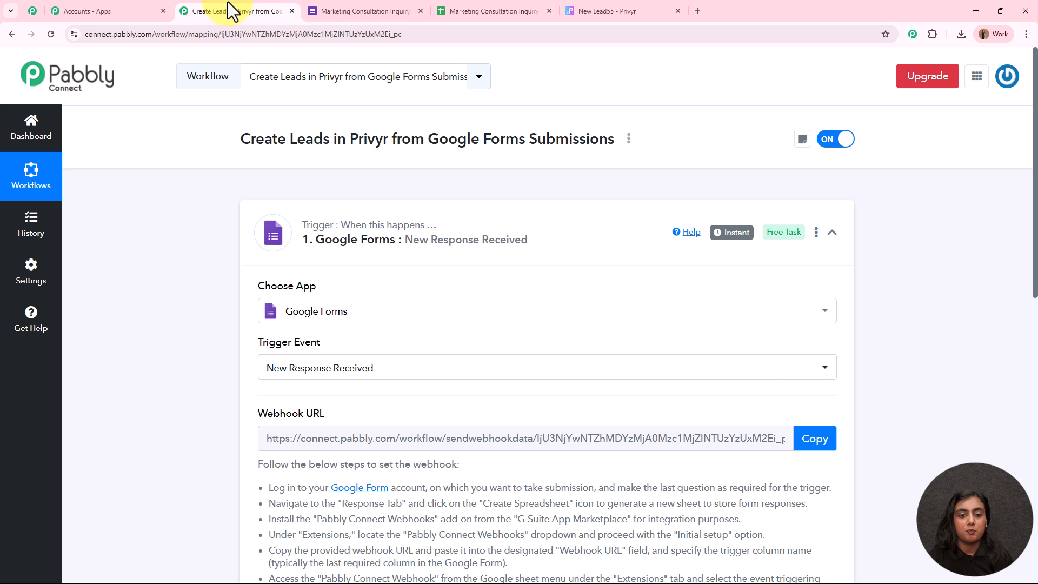
scroll(479, 281, "down", 8)
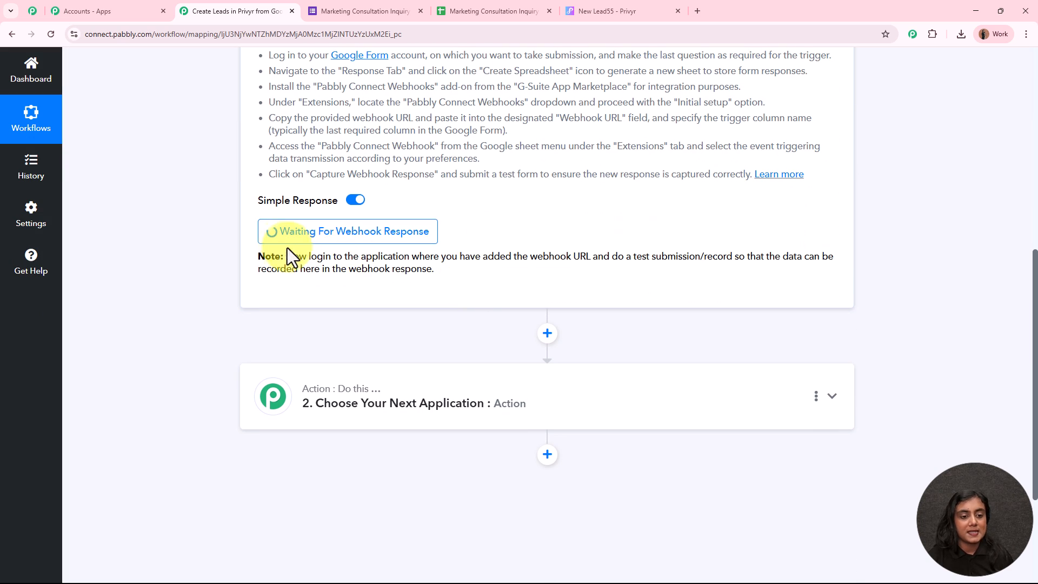
scroll(541, 231, "up", 8)
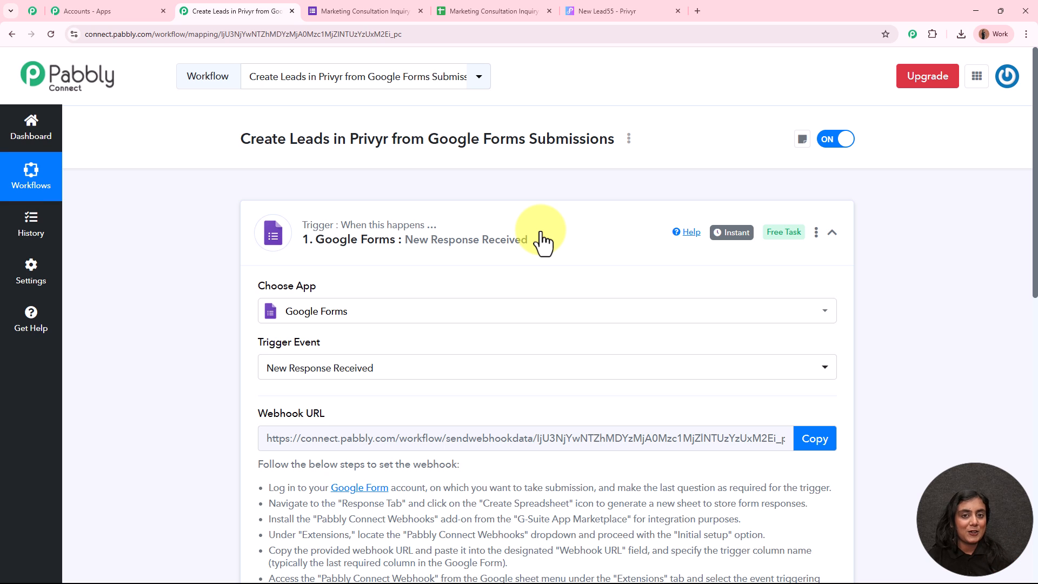
left_click(363, 9)
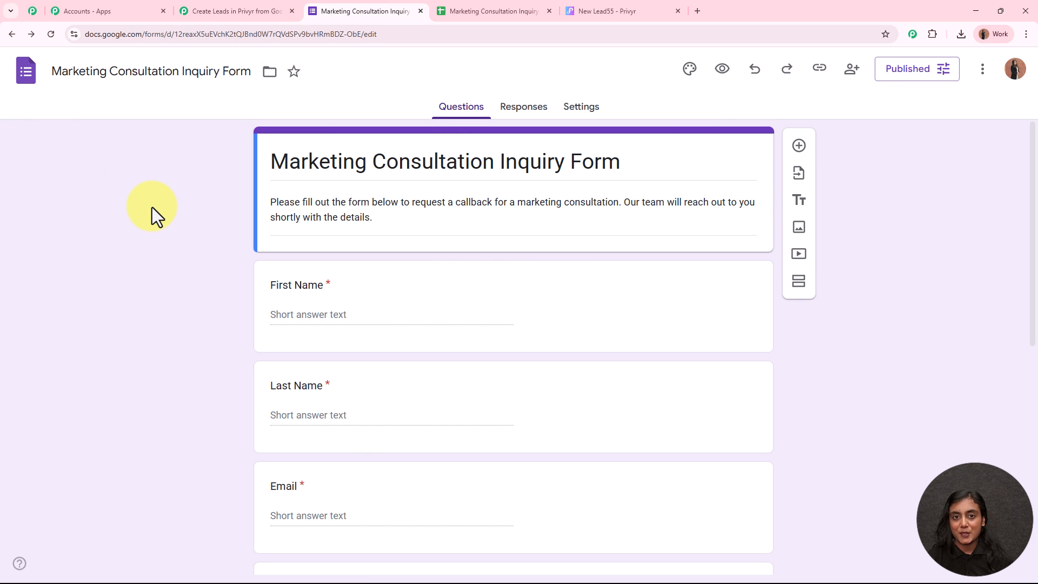
Step: Open the form's live responder link in a new browser tab
left_click(819, 68)
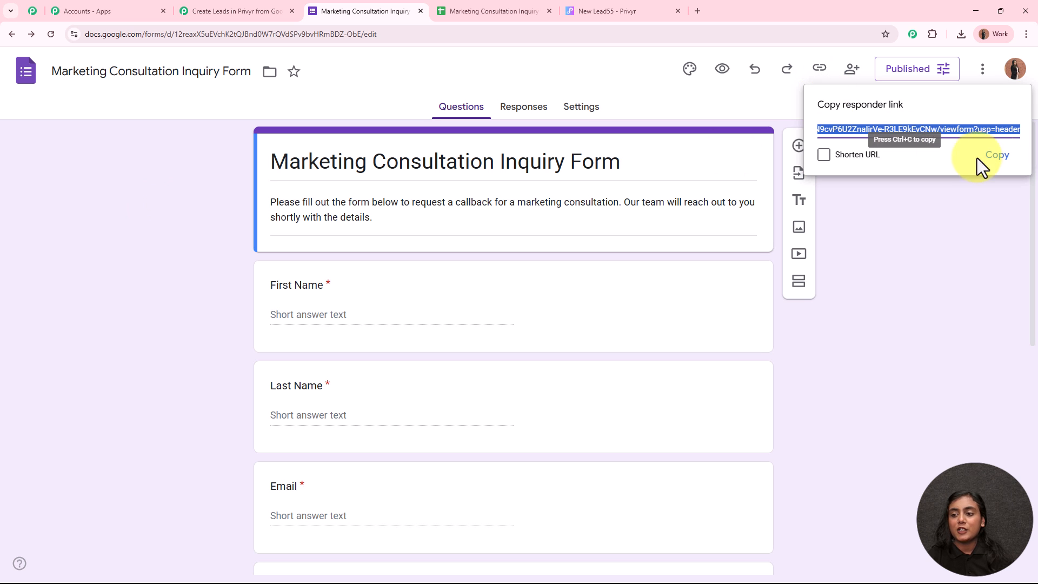
left_click(1001, 158)
left_click(695, 12)
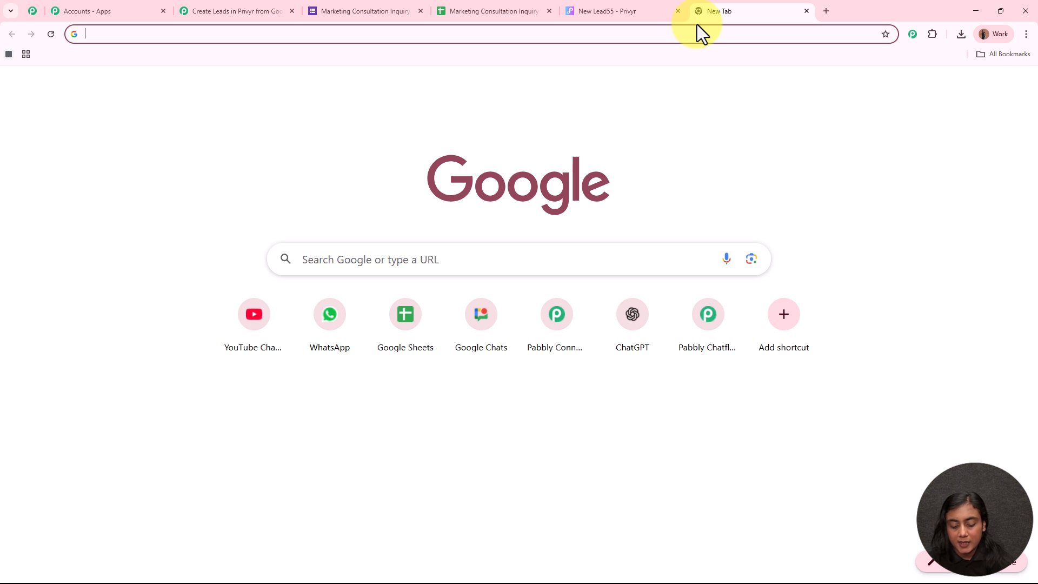
key("ctrl+v")
key("Return")
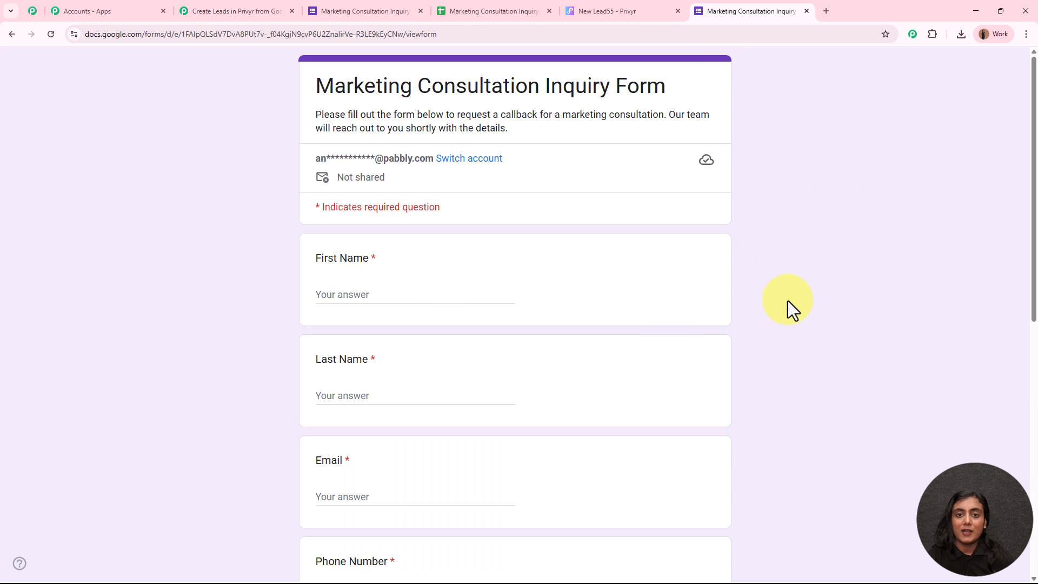
scroll(757, 271, "down", 1)
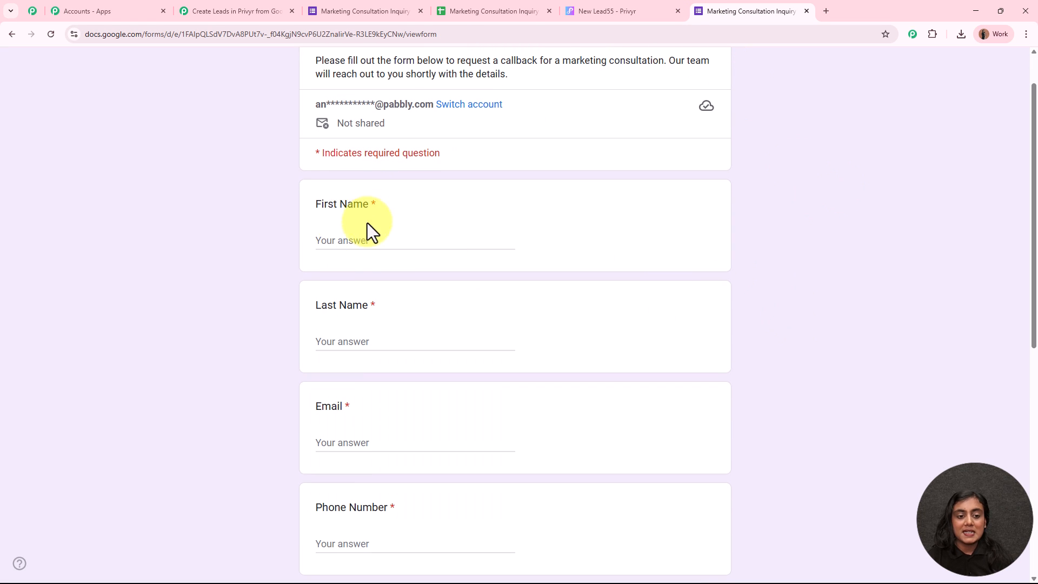
Step: Fill in the test first name, last name, email address and phone number
left_click(365, 249)
type("DDemo")
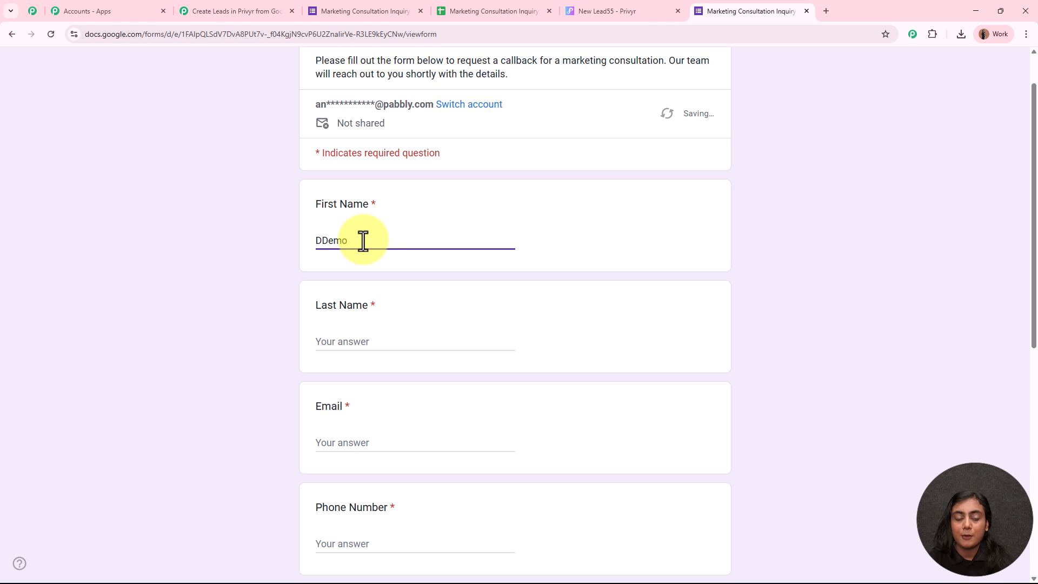
left_click(323, 241)
key("BackSpace")
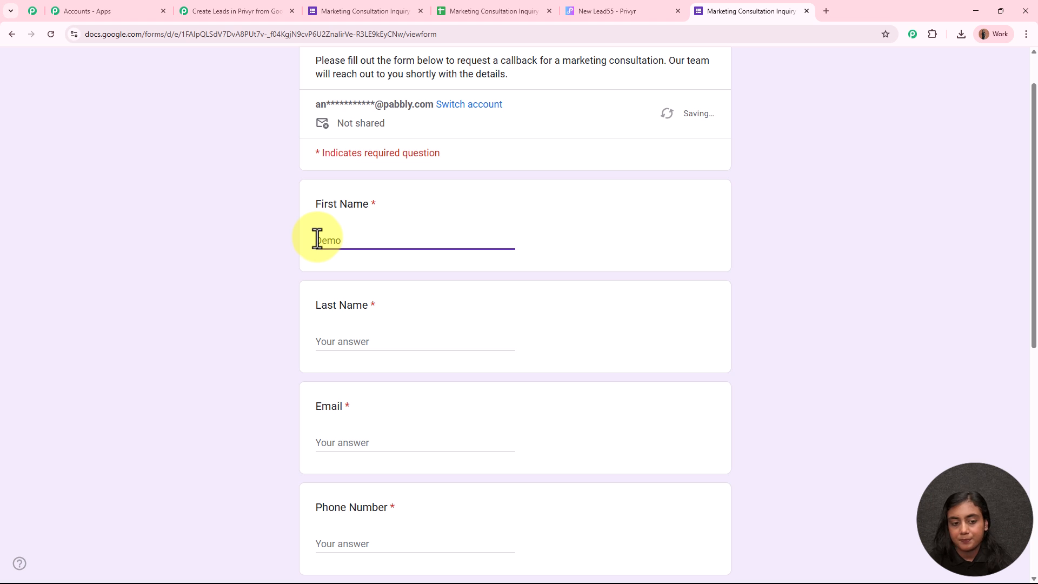
left_click(350, 340)
type("Accoun")
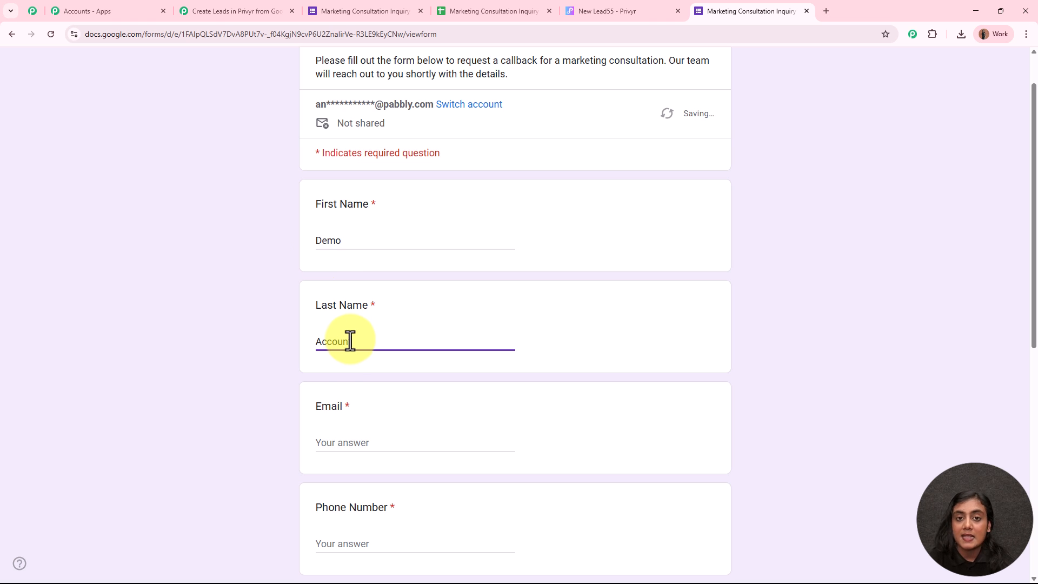
type("t")
scroll(357, 342, "down", 2)
left_click(367, 334)
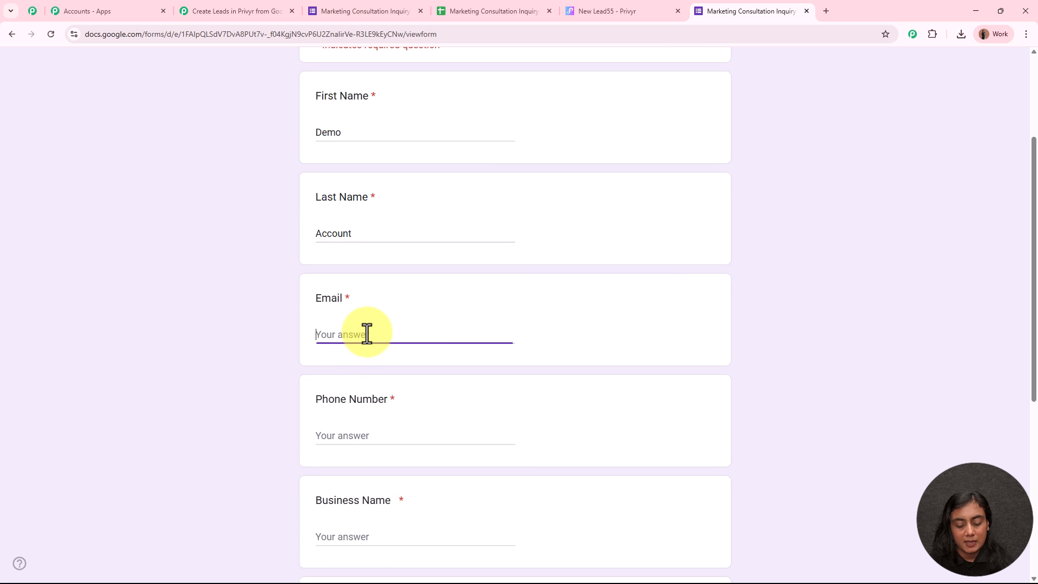
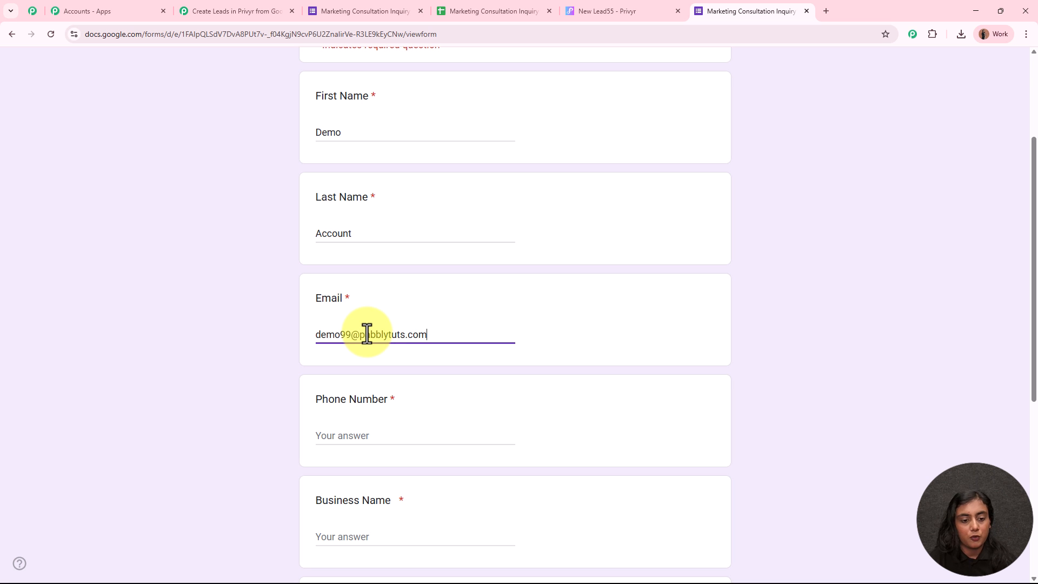
scroll(363, 314, "down", 3)
left_click(373, 278)
Step: Enter business name 'XYZ Company', choose Branding Strategy, and submit the response
left_click(404, 373)
type("X")
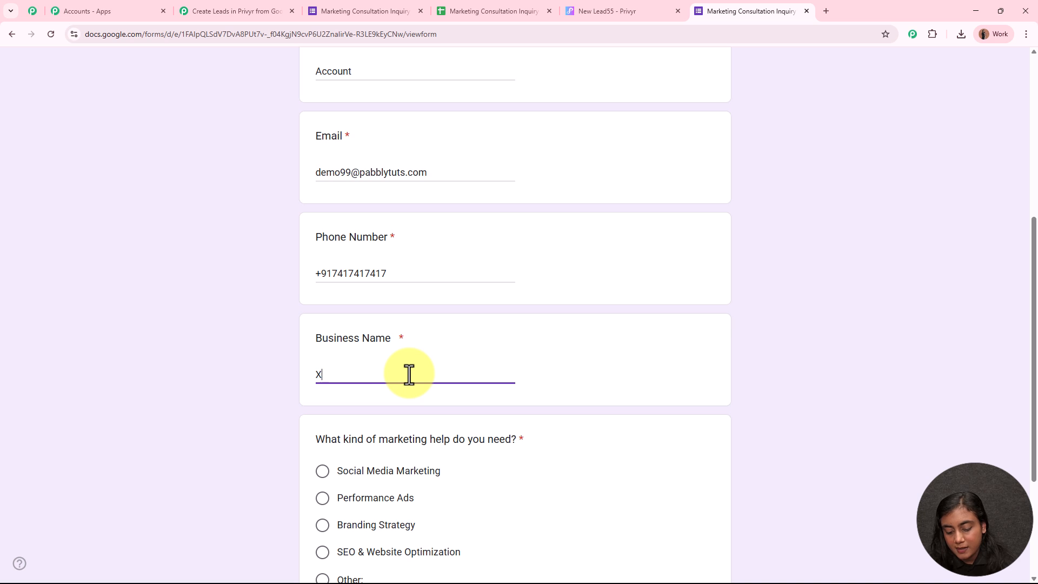
type("YZ CC")
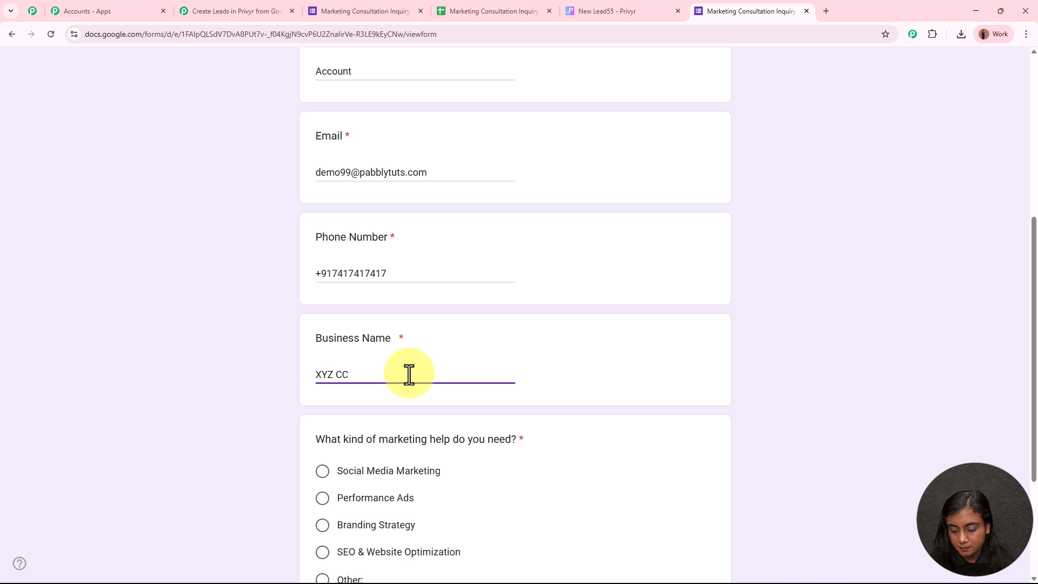
key("BackSpace")
type("O")
key("BackSpace")
type("ompany")
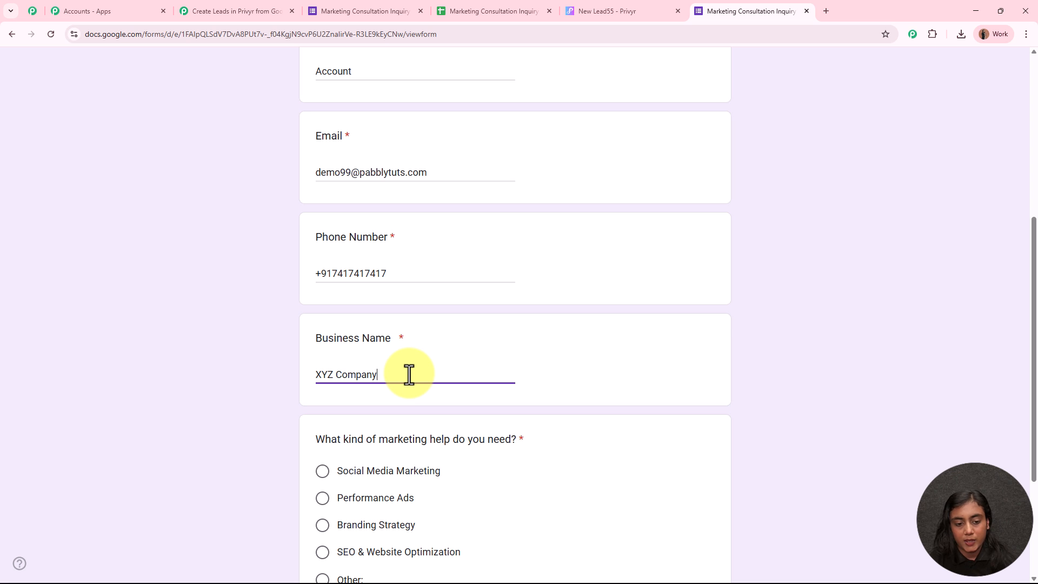
scroll(464, 349, "down", 2)
scroll(462, 342, "down", 2)
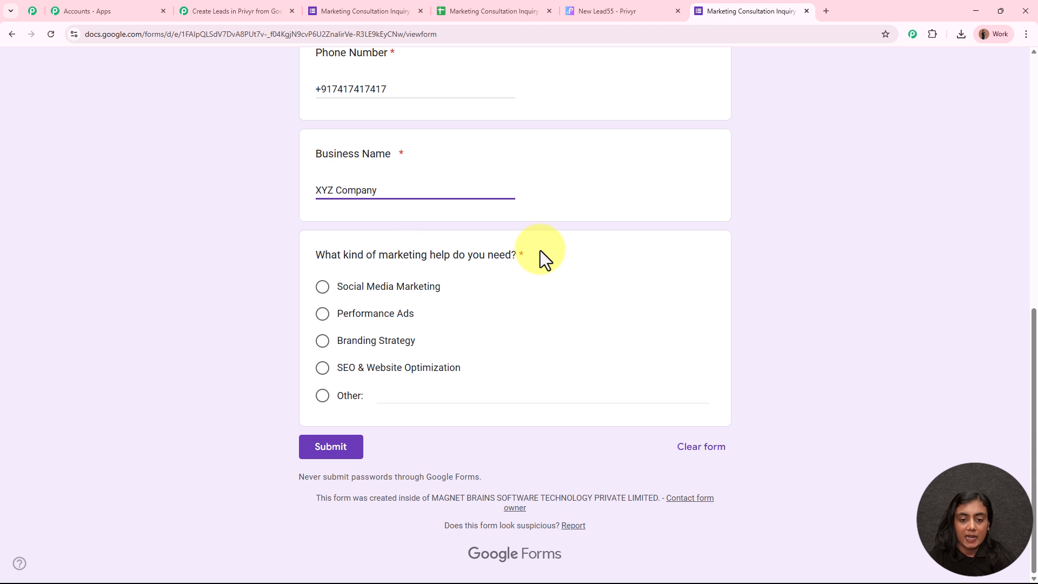
left_click(323, 341)
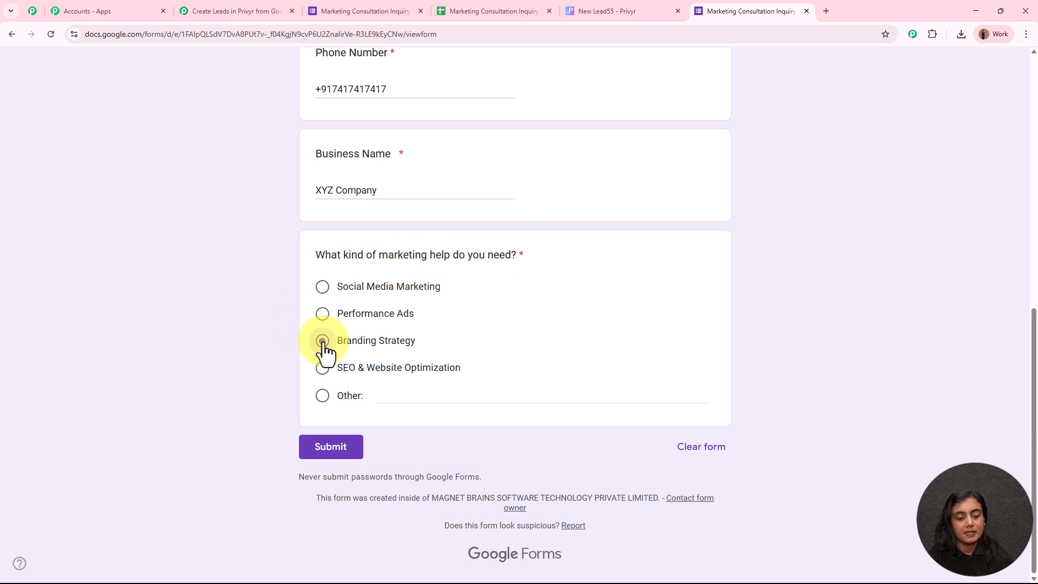
left_click(330, 450)
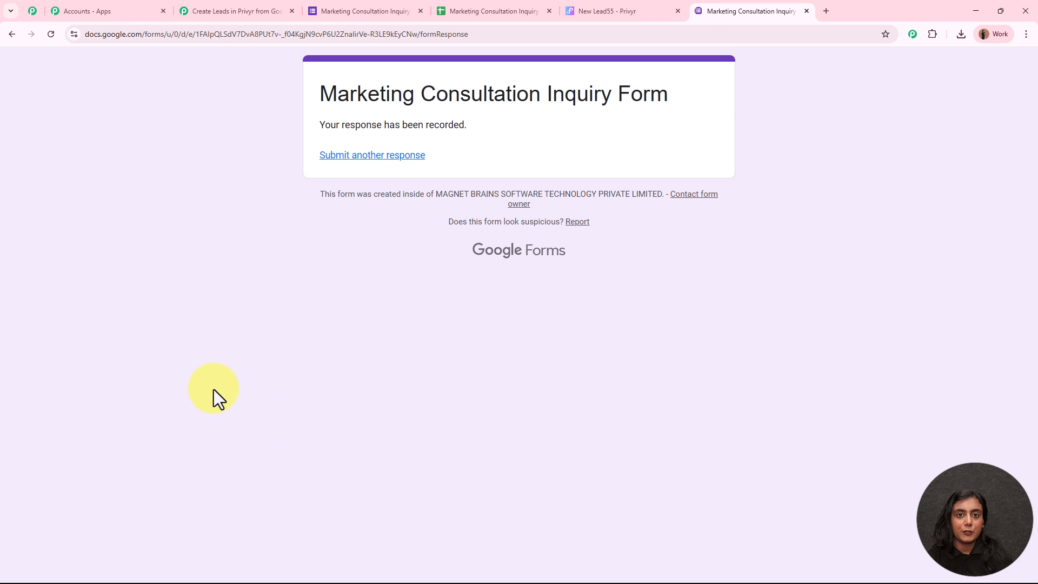
left_click_drag(322, 123, 498, 125)
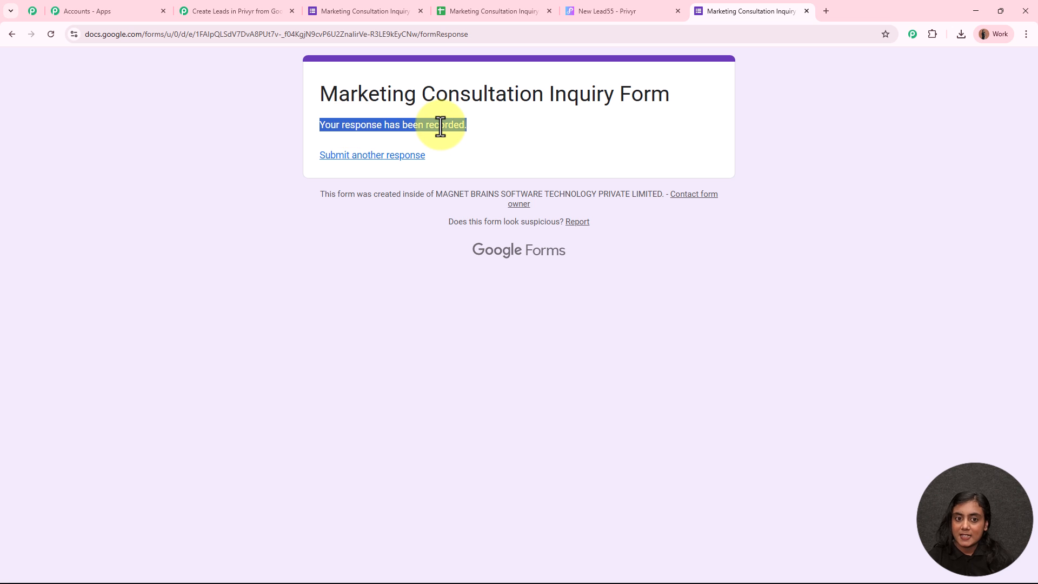
left_click(512, 7)
Step: Widen column D so row 2's full email address is readable
left_click_drag(96, 217, 686, 213)
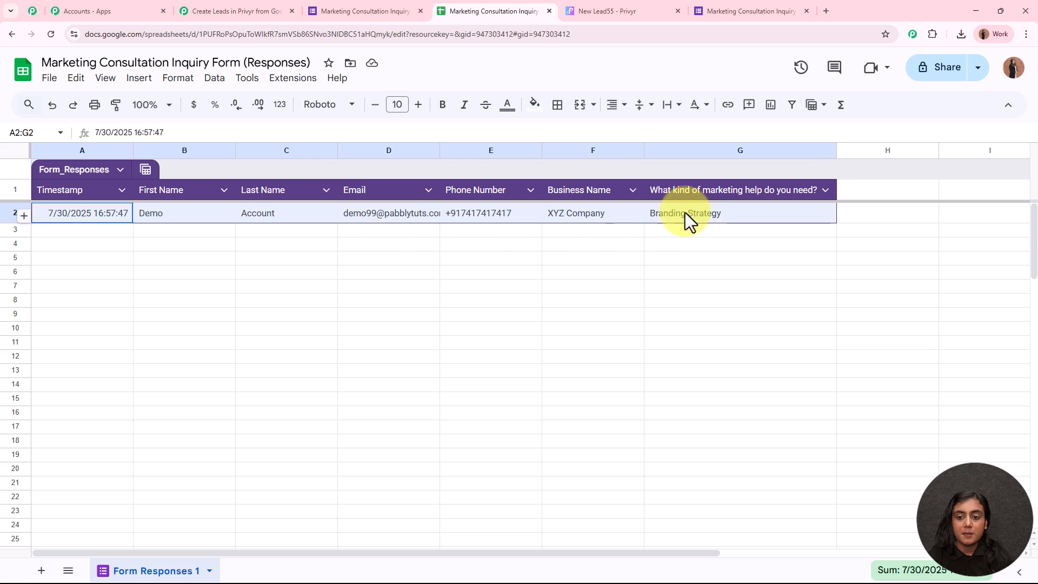
left_click(684, 289)
left_click_drag(440, 153, 491, 155)
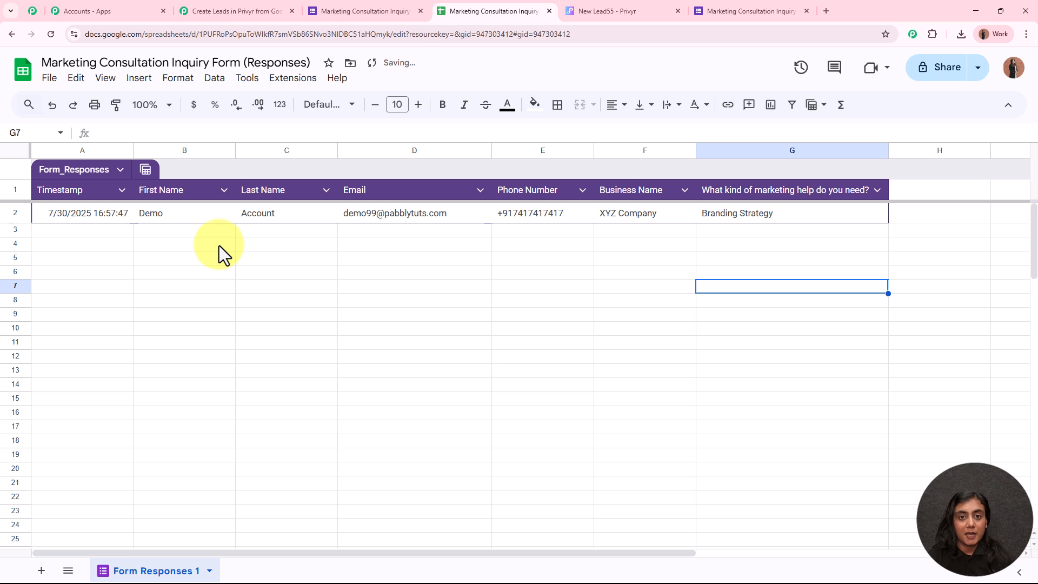
left_click(210, 5)
scroll(168, 306, "down", 10)
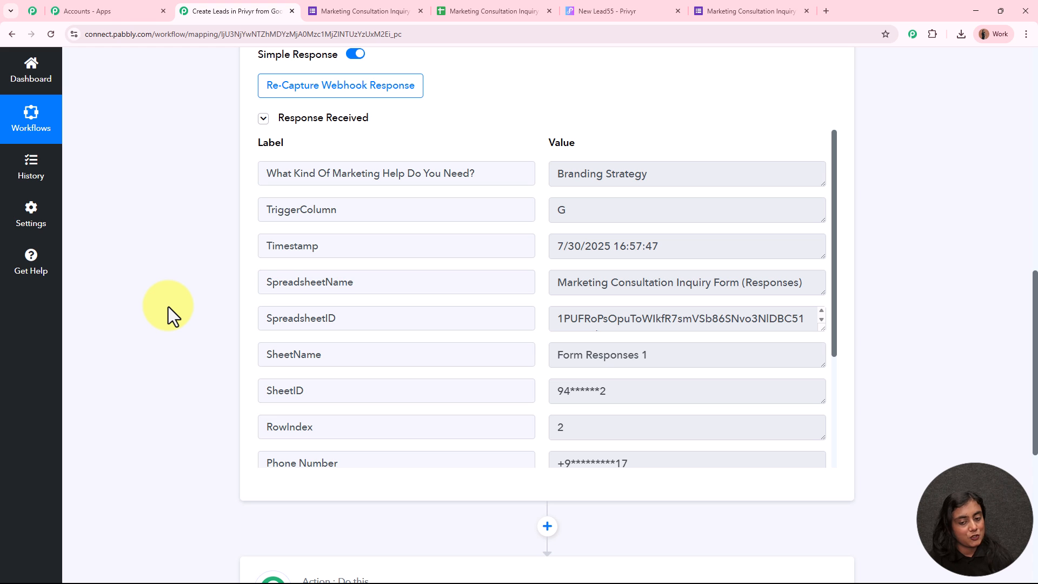
scroll(167, 306, "down", 1)
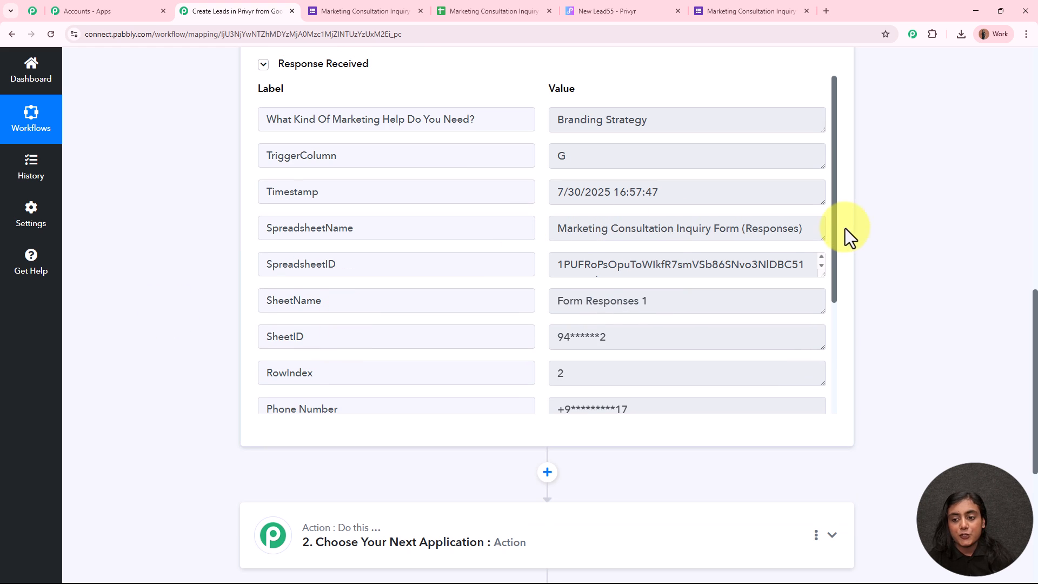
left_click_drag(835, 236, 839, 310)
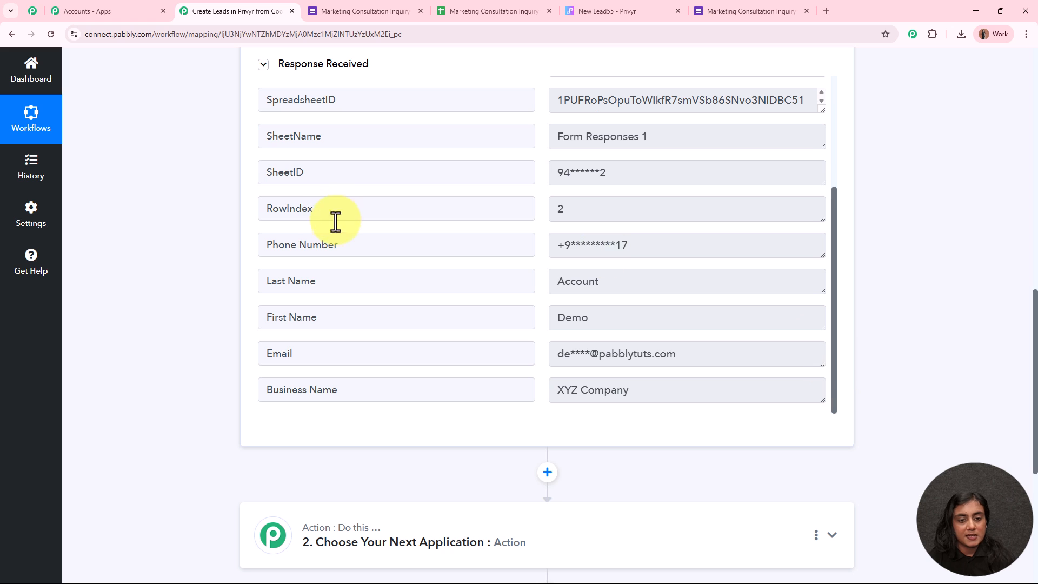
left_click_drag(667, 244, 514, 248)
left_click_drag(665, 322, 519, 317)
left_click_drag(637, 279, 510, 281)
left_click_drag(660, 349, 528, 352)
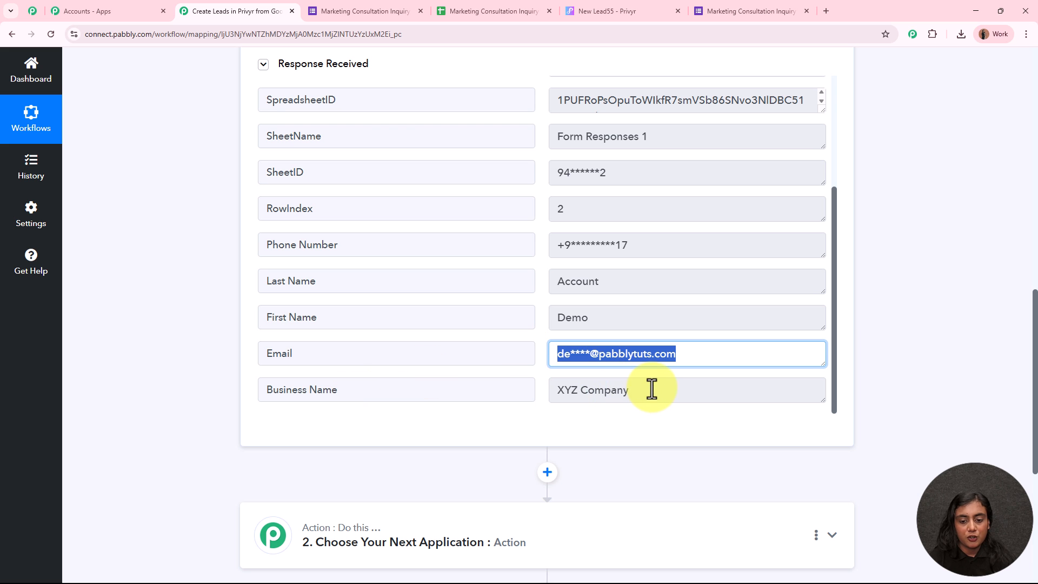
left_click_drag(656, 389, 496, 387)
left_click(795, 387)
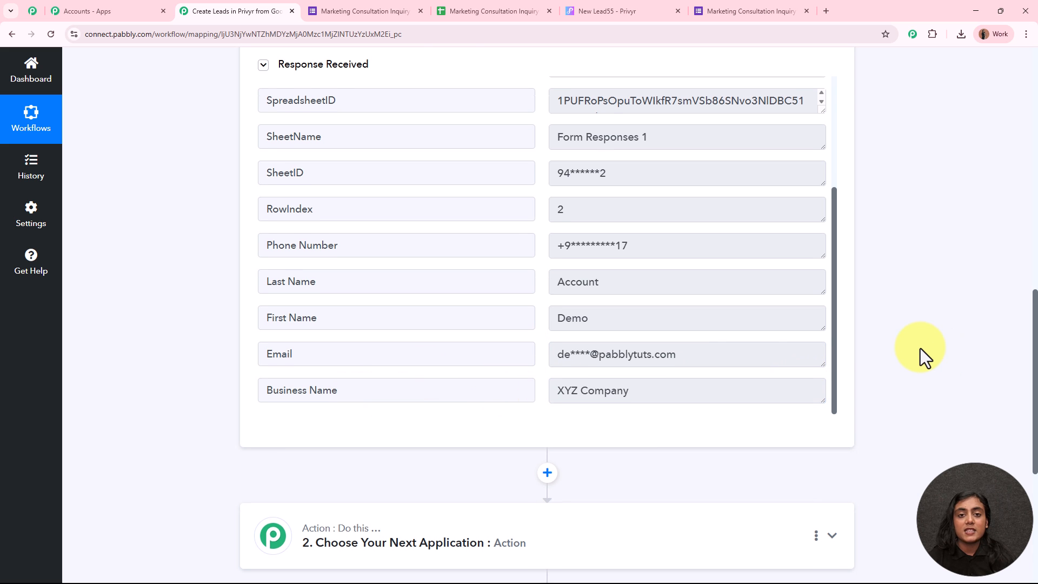
scroll(921, 348, "up", 15)
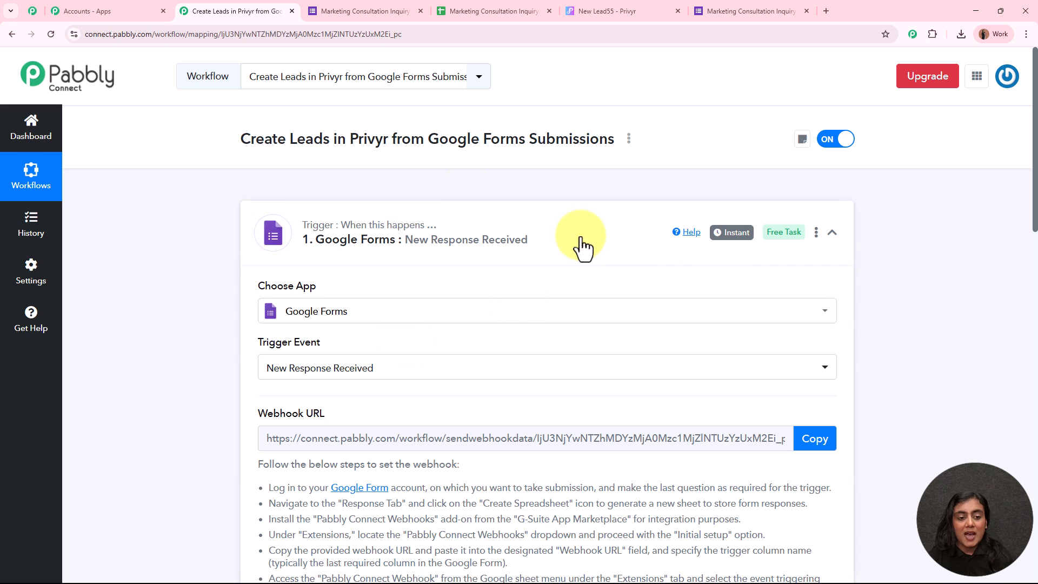
Step: Collapse the Google Forms trigger and expand the workflow's action step
left_click(586, 254)
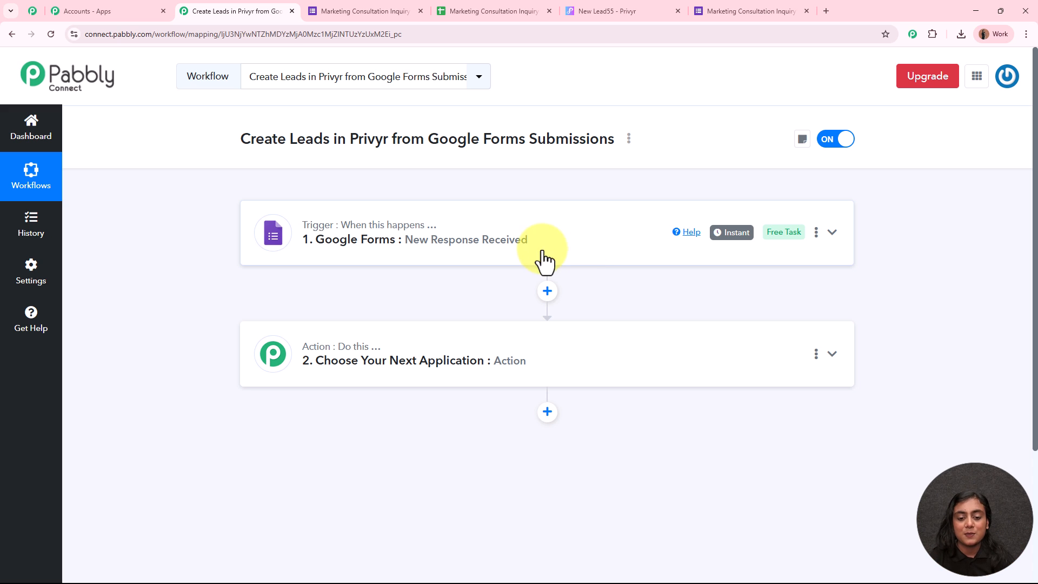
left_click(598, 363)
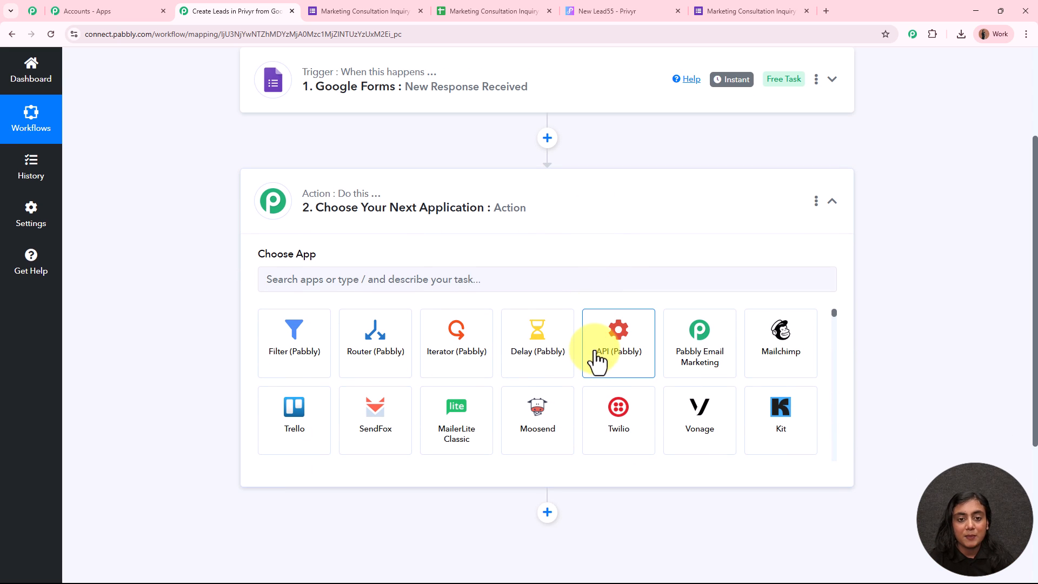
scroll(598, 357, "up", 3)
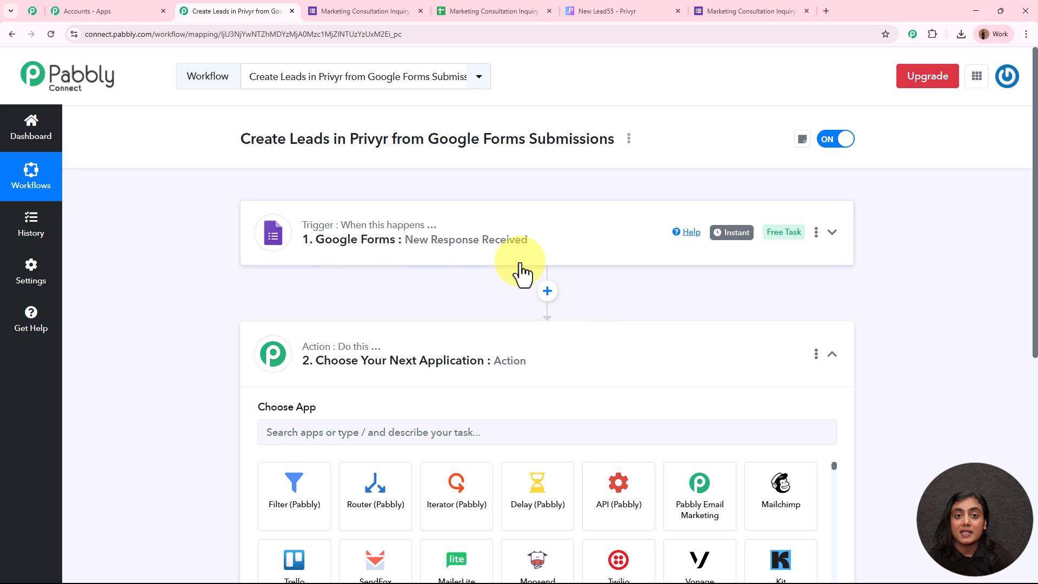
left_click(594, 9)
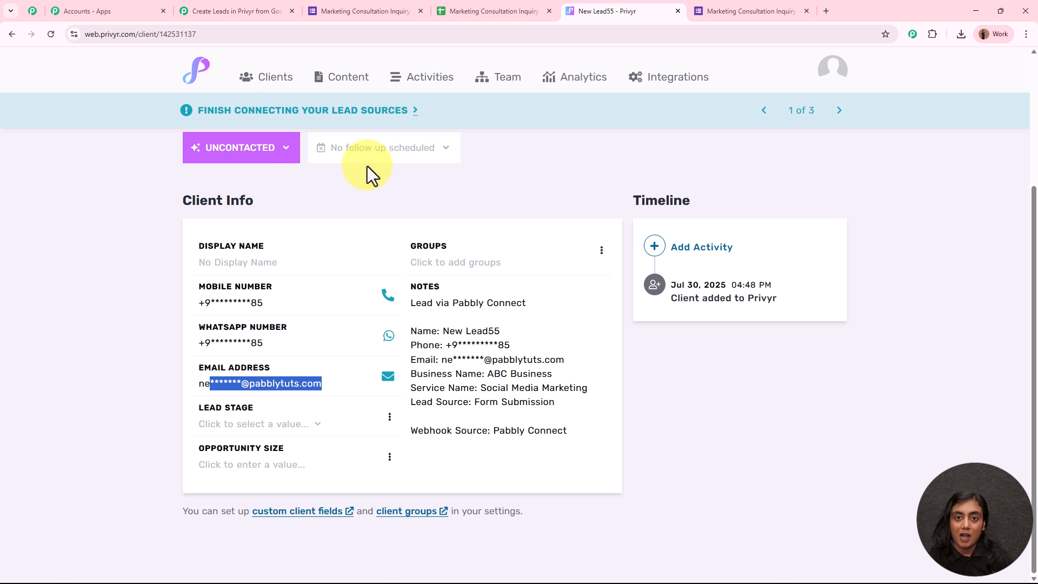
left_click(210, 16)
Step: Search 'Pri' in Choose App and select Privyr as the action app
left_click(419, 428)
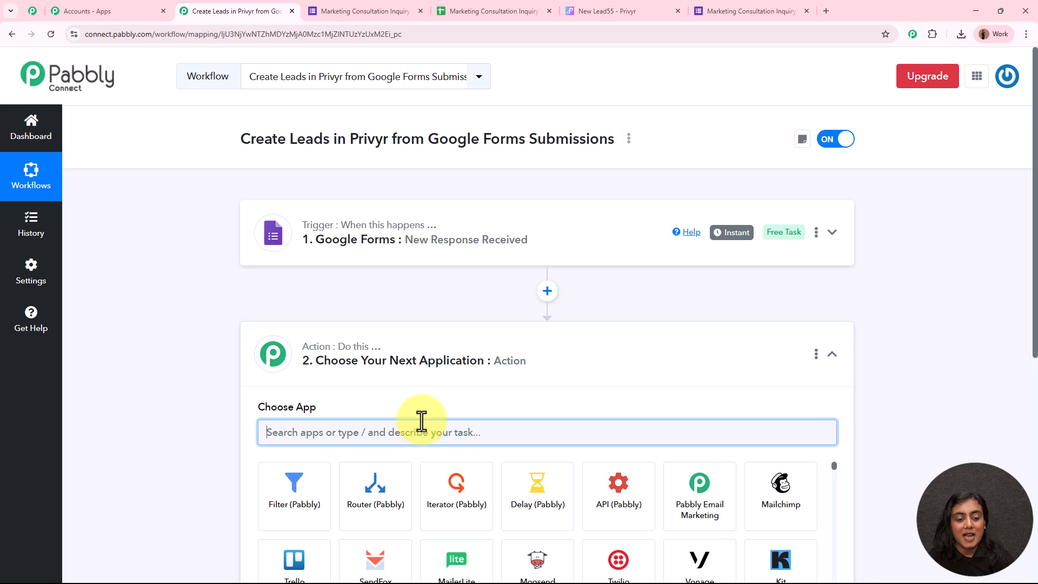
scroll(427, 400, "down", 2)
scroll(428, 386, "down", 2)
type("PPri")
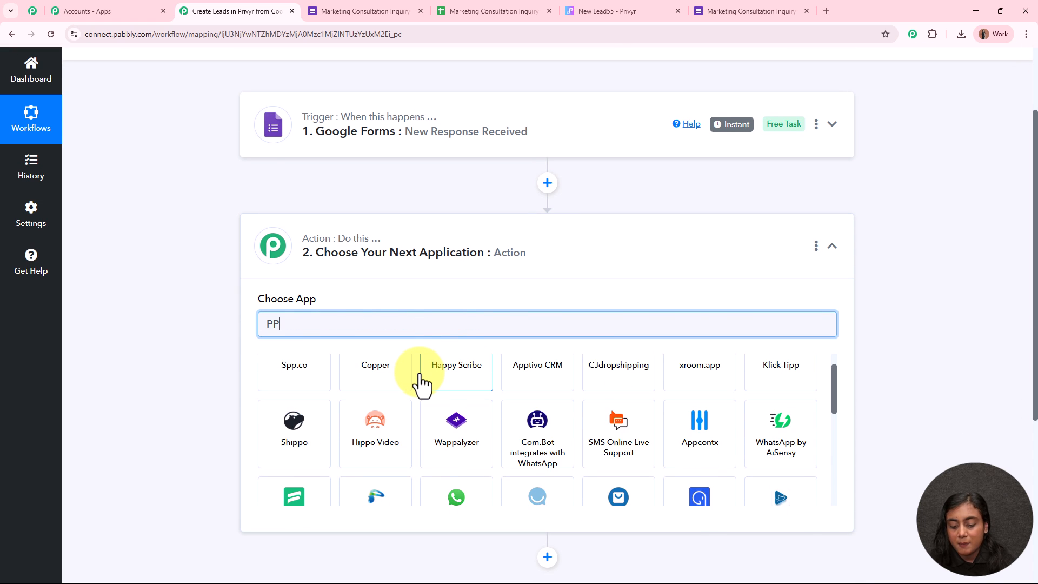
key("BackSpace")
key("BackSpace")
key("BackSpace")
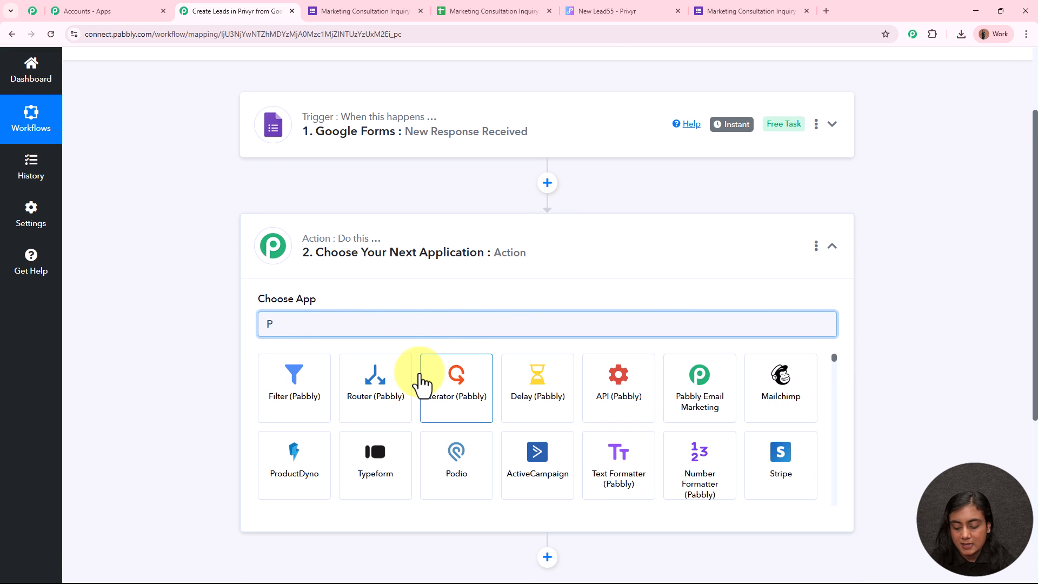
type("ri")
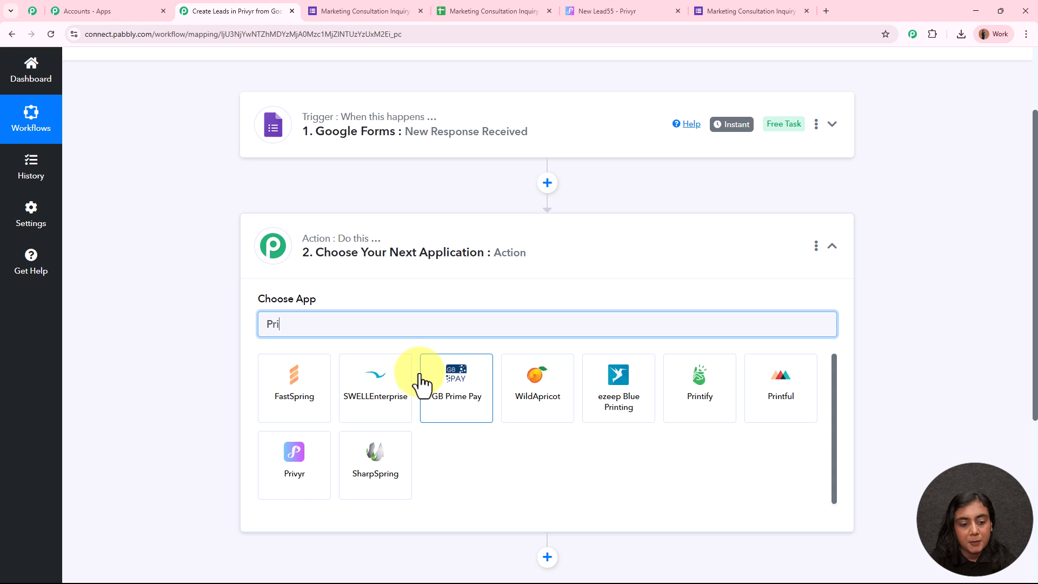
left_click(296, 456)
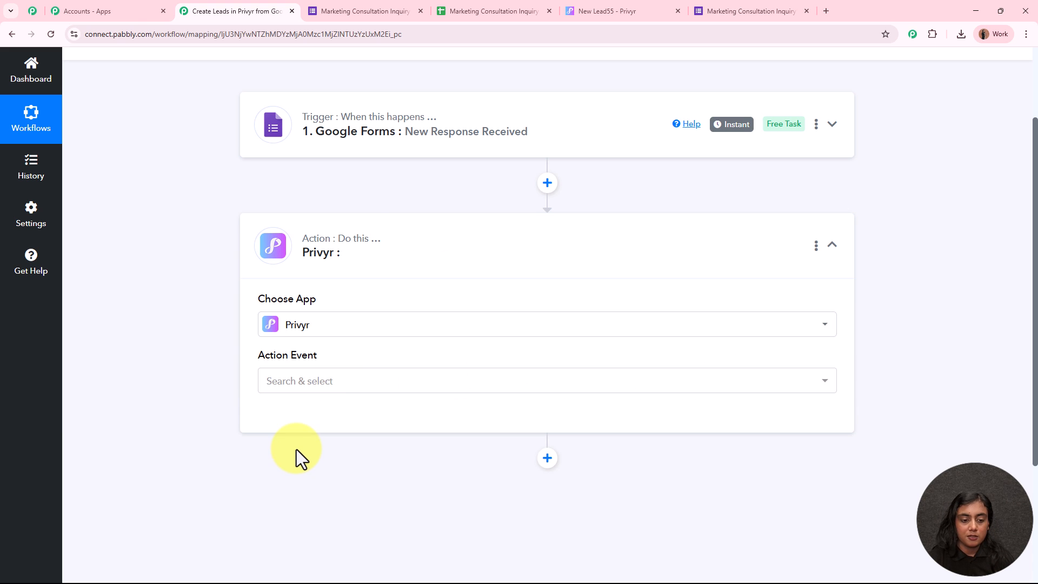
left_click(341, 380)
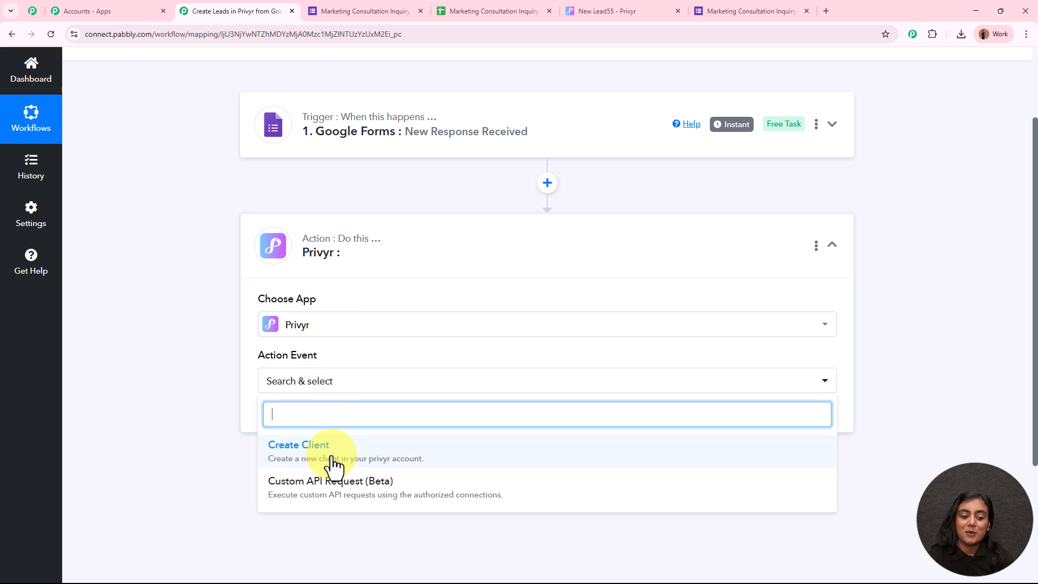
Step: Choose Create Client as the Privyr action event and add a new connection named Privyr #2
left_click(303, 446)
scroll(190, 394, "down", 2)
left_click(292, 310)
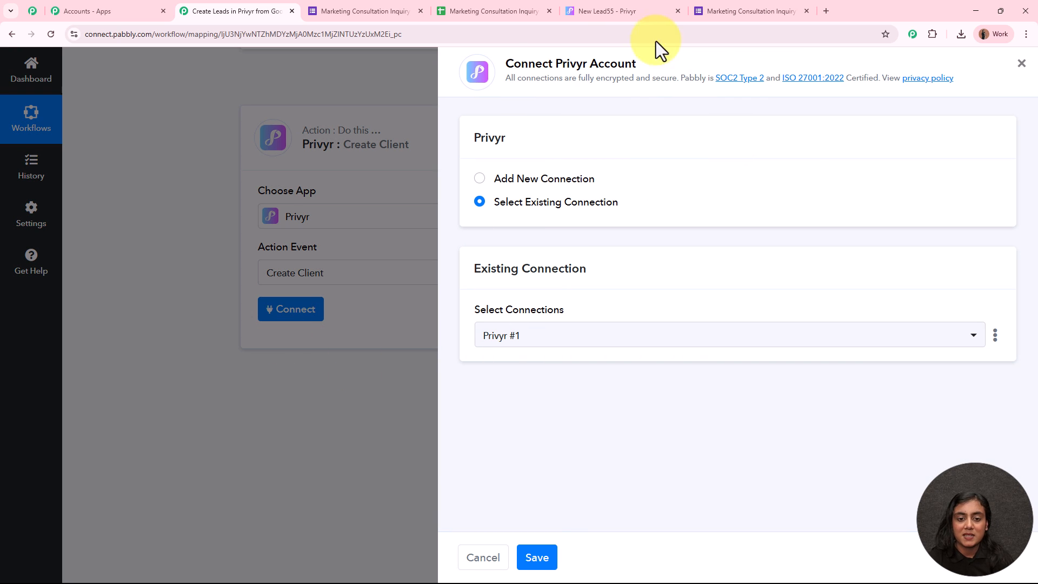
left_click(479, 180)
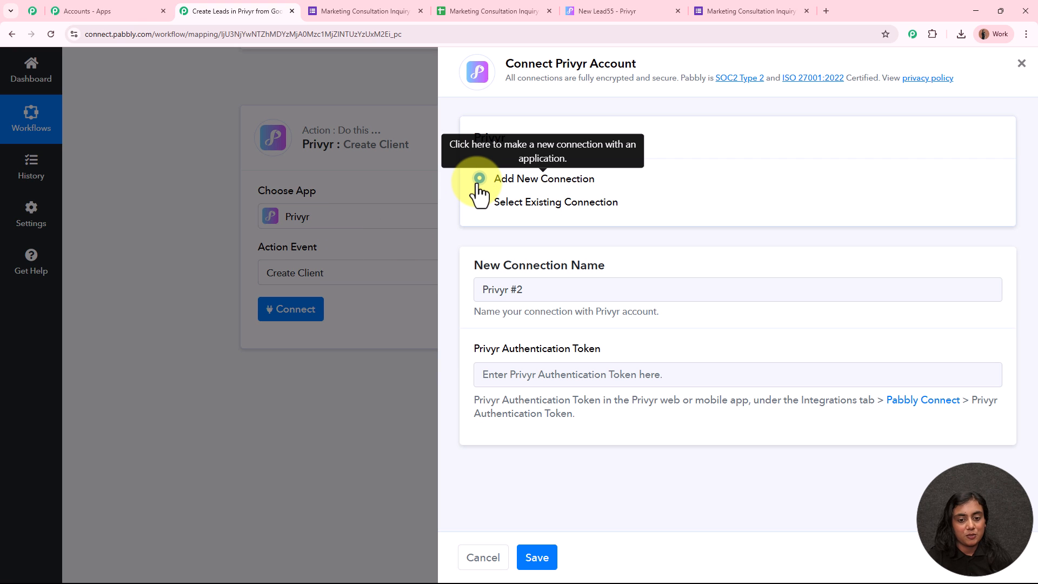
double_click(477, 348)
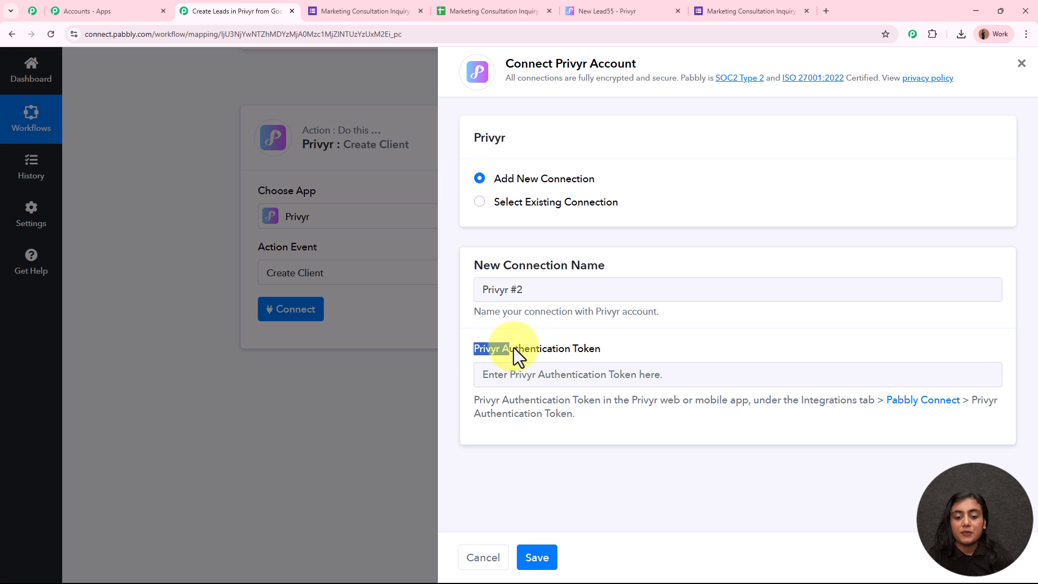
left_click(563, 351)
left_click_drag(475, 350, 657, 347)
left_click(656, 347)
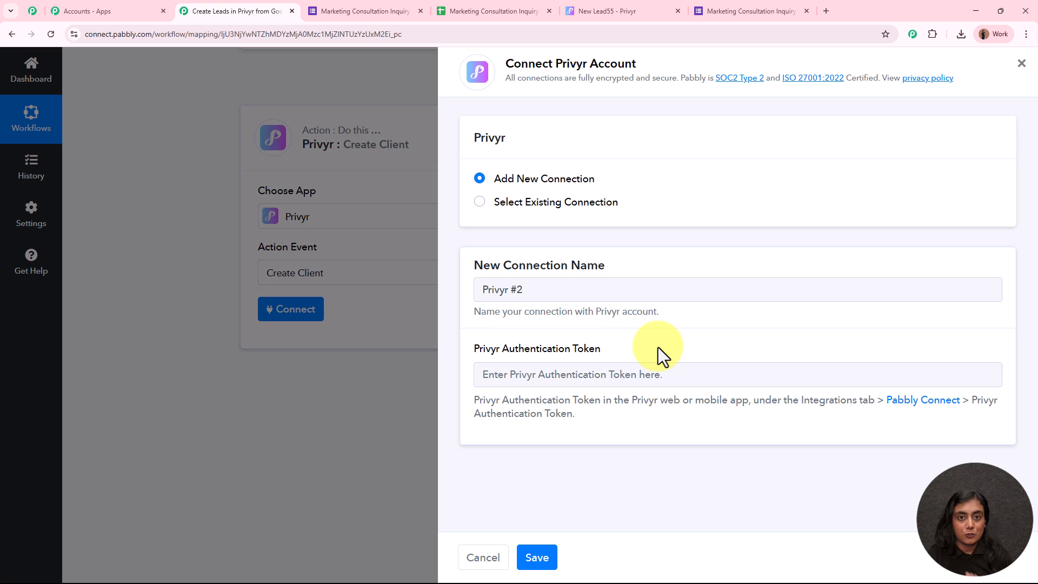
Step: Copy the authentication token from Privyr's Pabbly Connect integration into the connection form's token field
left_click(638, 2)
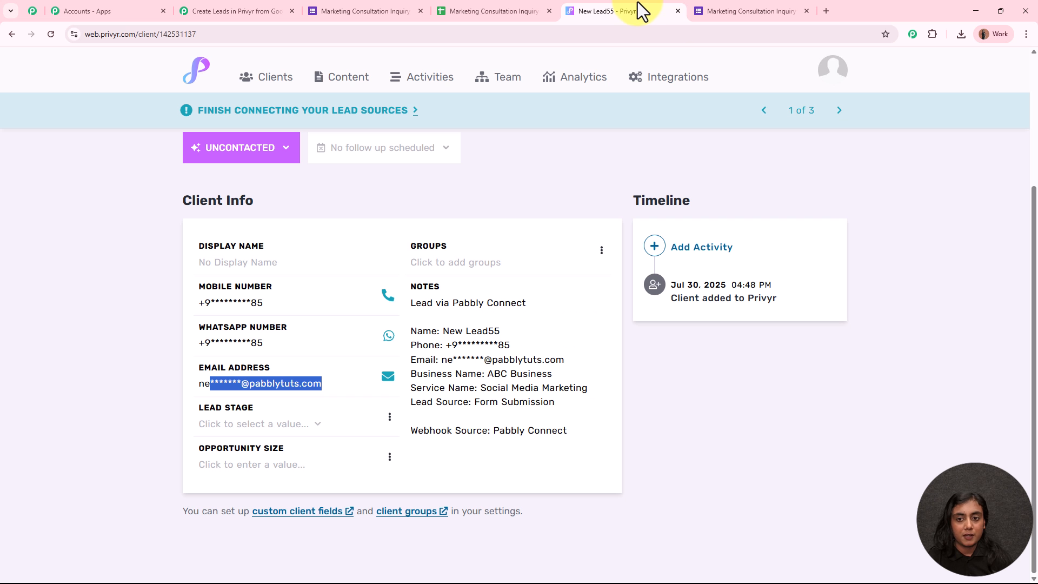
left_click(667, 87)
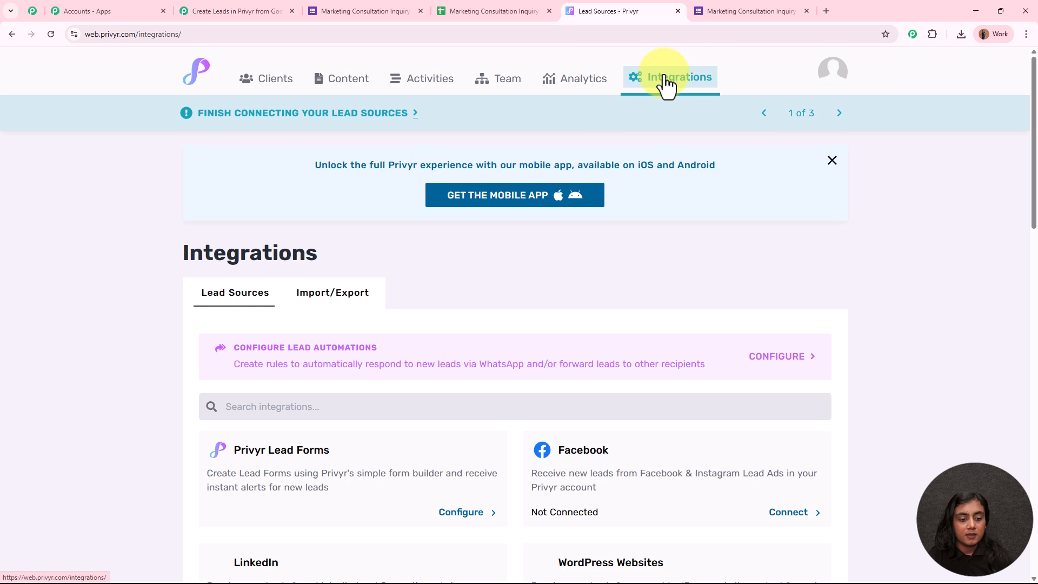
scroll(654, 236, "down", 5)
scroll(656, 241, "down", 9)
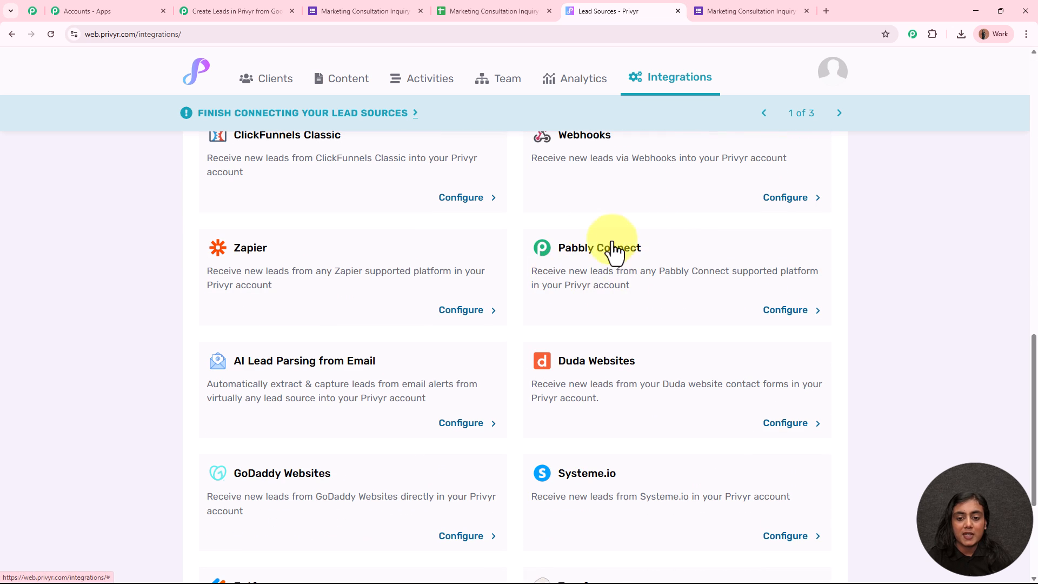
left_click(805, 311)
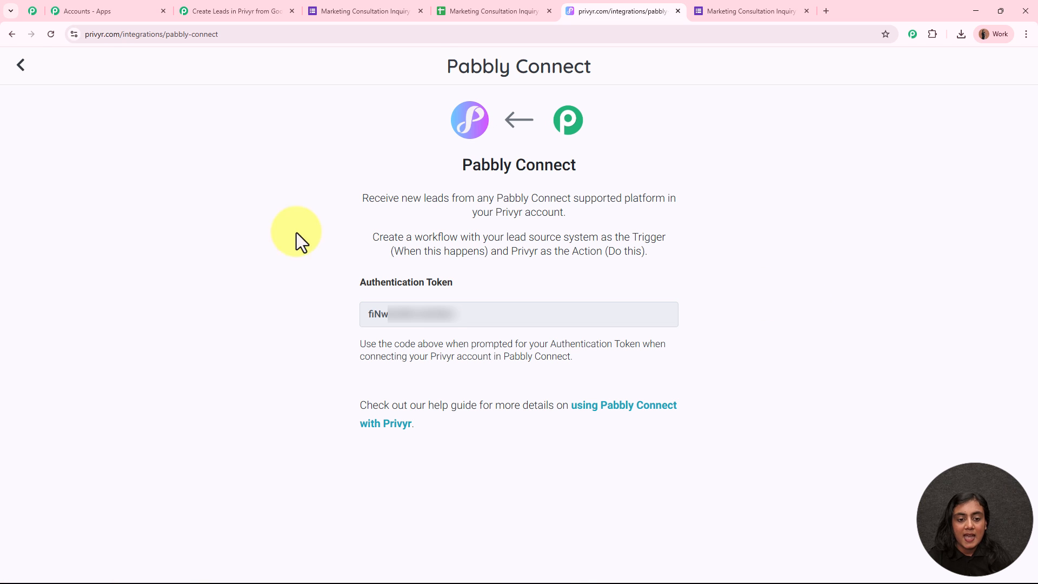
left_click_drag(489, 312, 317, 314)
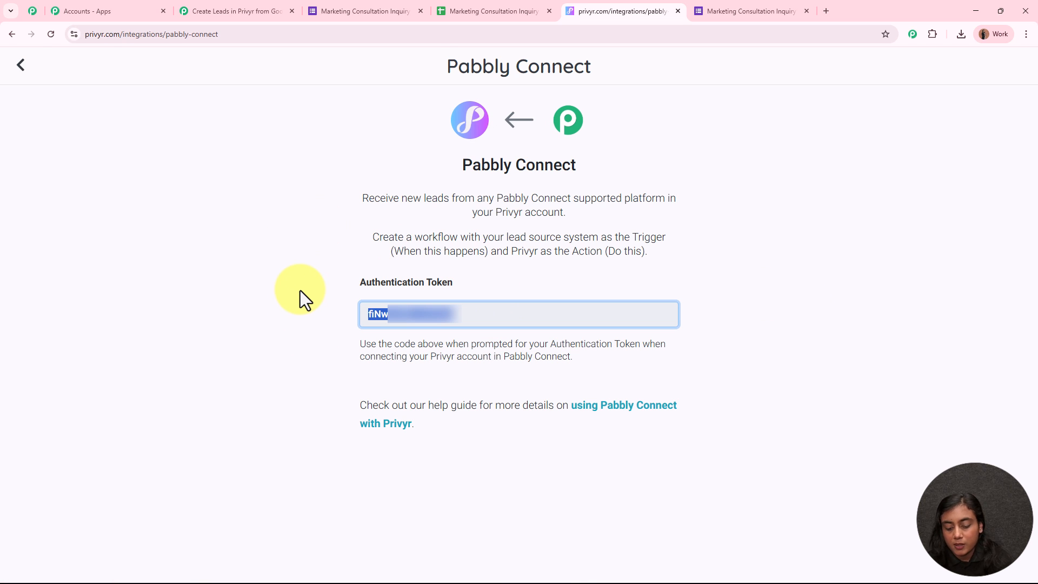
left_click(281, 9)
left_click(535, 375)
key("ctrl+v")
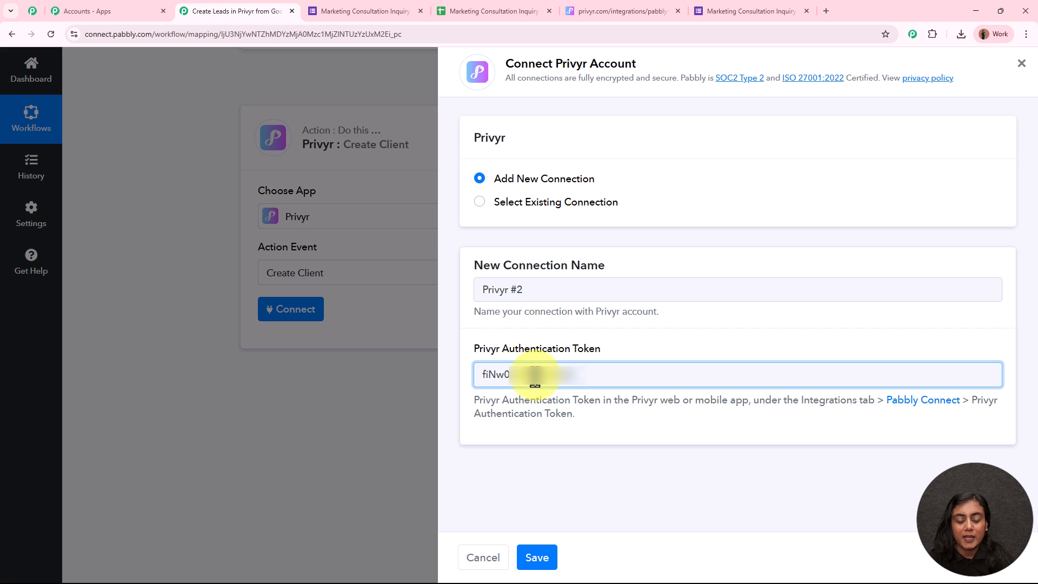
Step: Save the Privyr connection and review the Create Client Name, Lead Source, Email and Phone fields
left_click(531, 554)
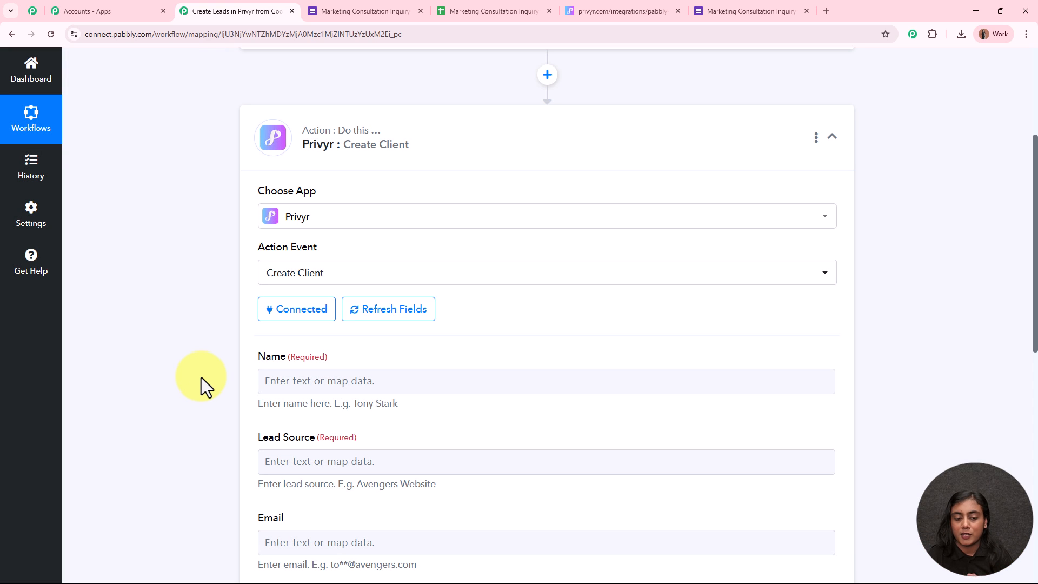
scroll(159, 344, "down", 3)
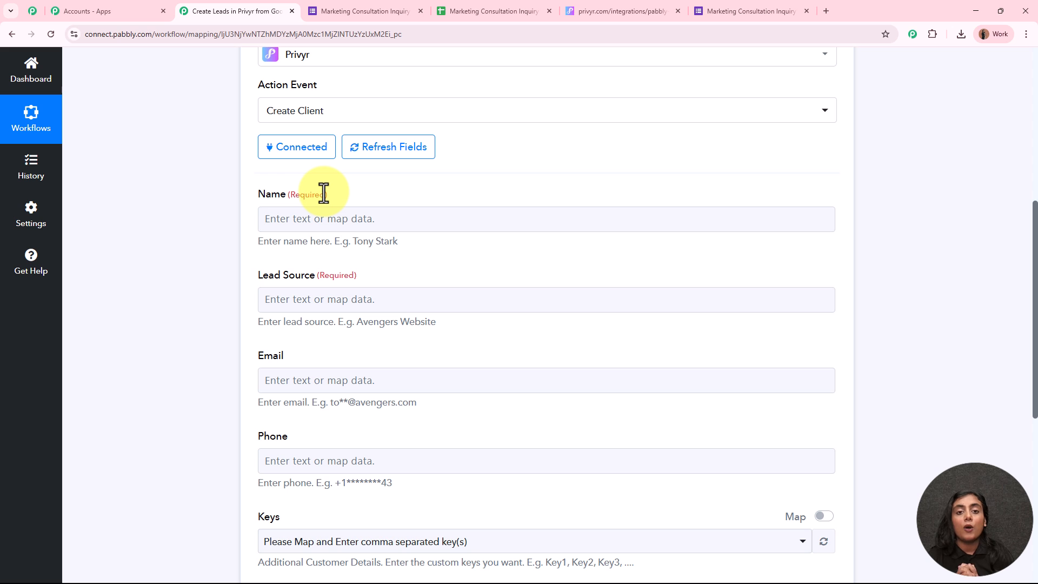
scroll(324, 193, "up", 7)
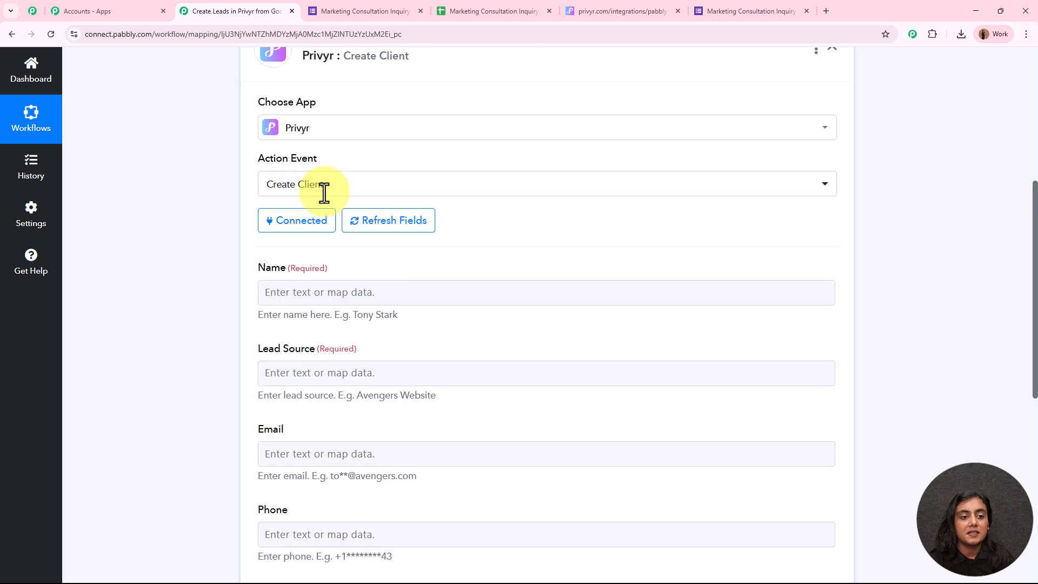
scroll(499, 256, "down", 7)
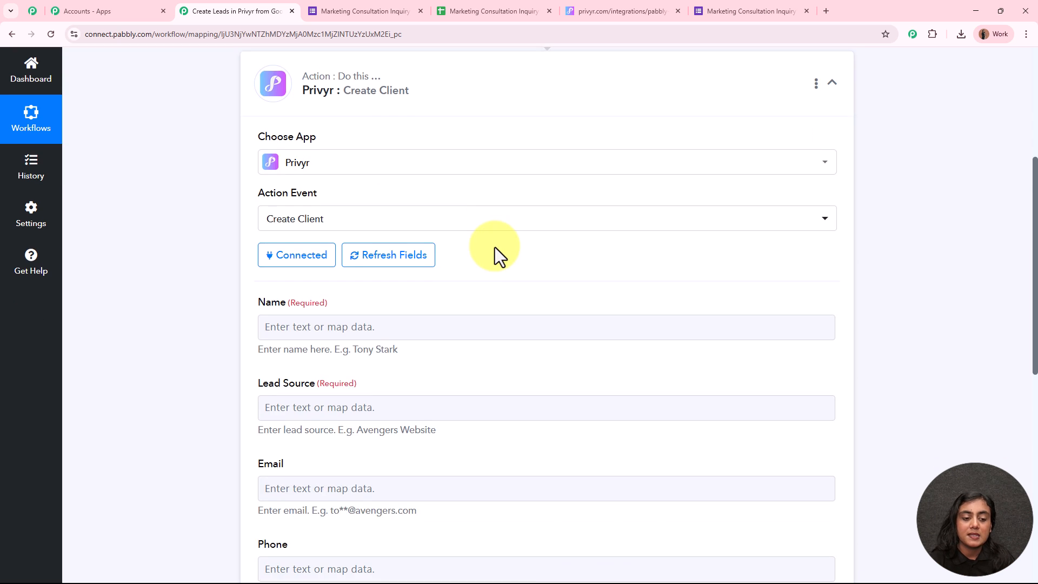
Step: Begin mapping the client Name from the Google Forms data, removing a mistakenly inserted SheetID value
left_click(259, 227)
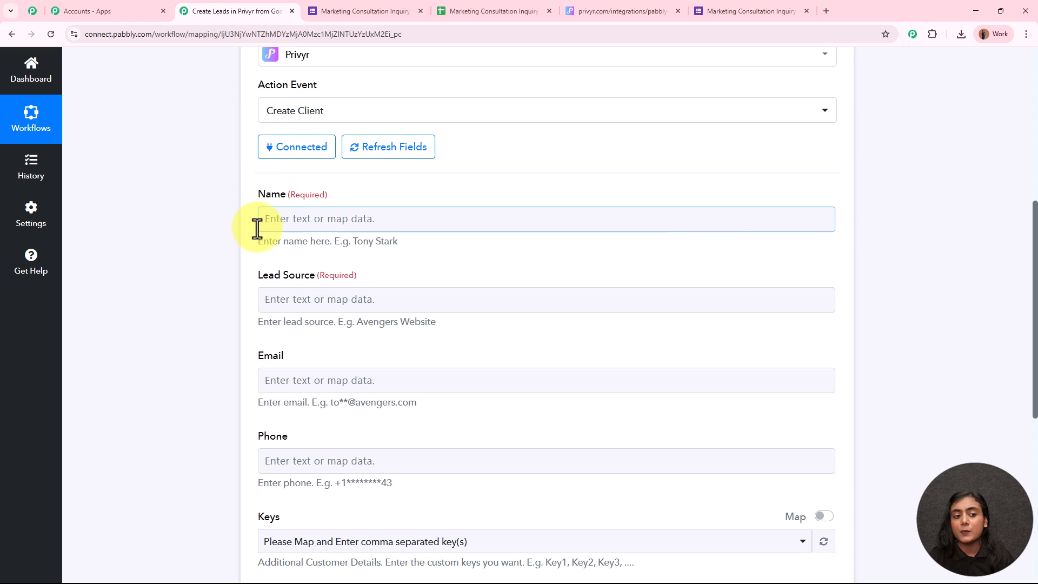
left_click(299, 218)
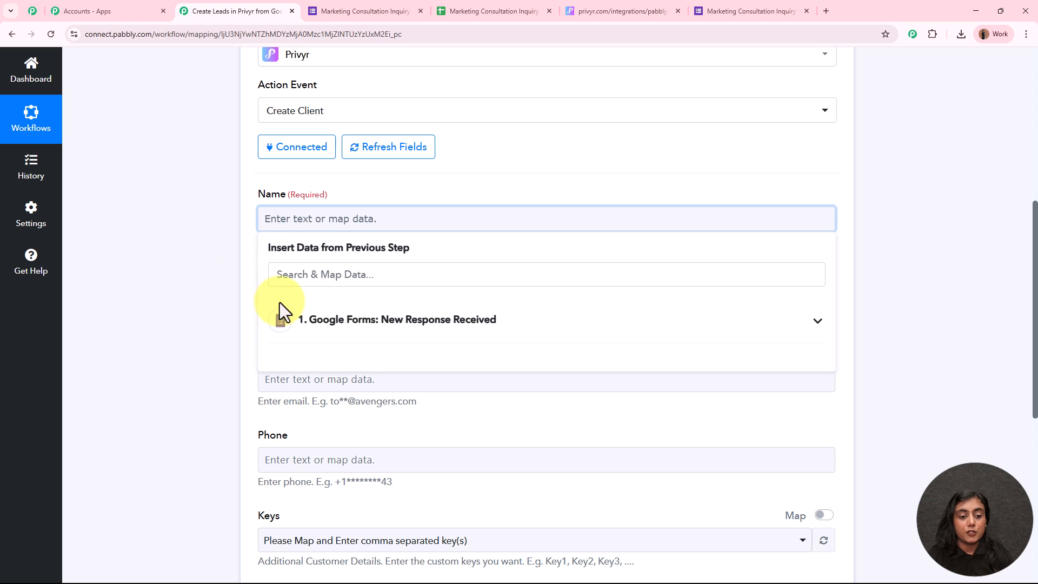
left_click(477, 325)
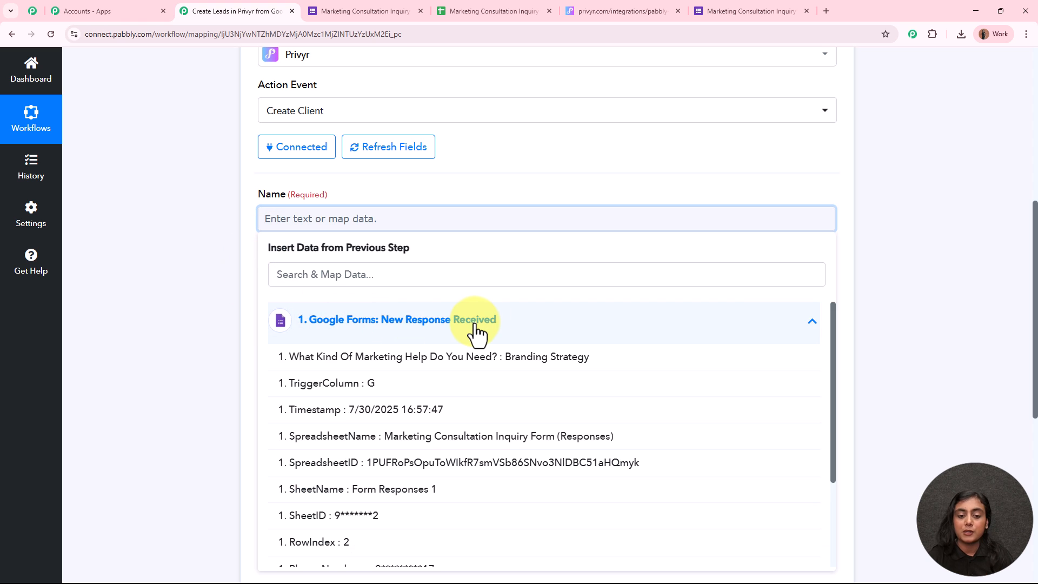
left_click(427, 516)
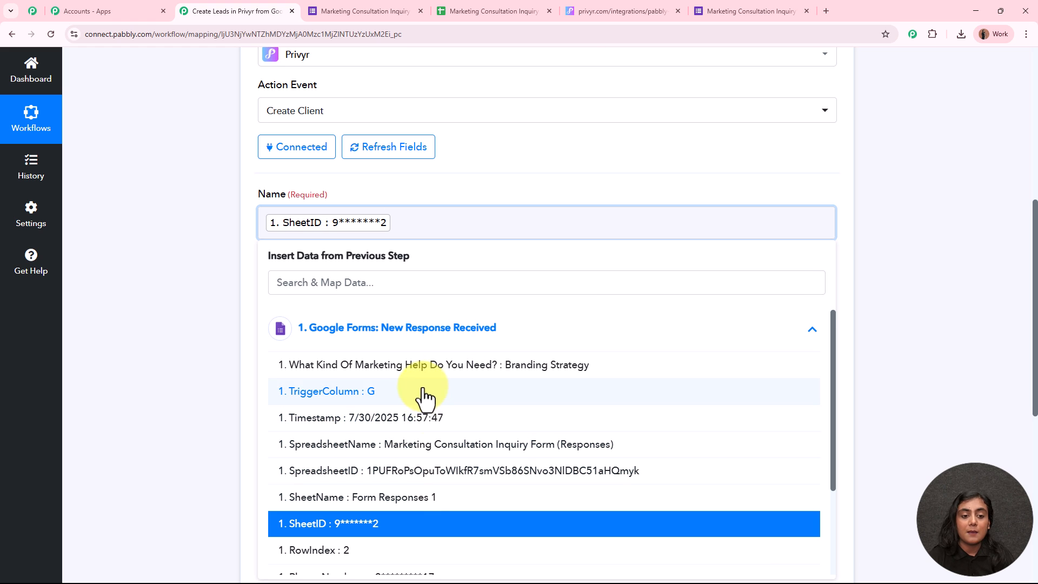
key("BackSpace")
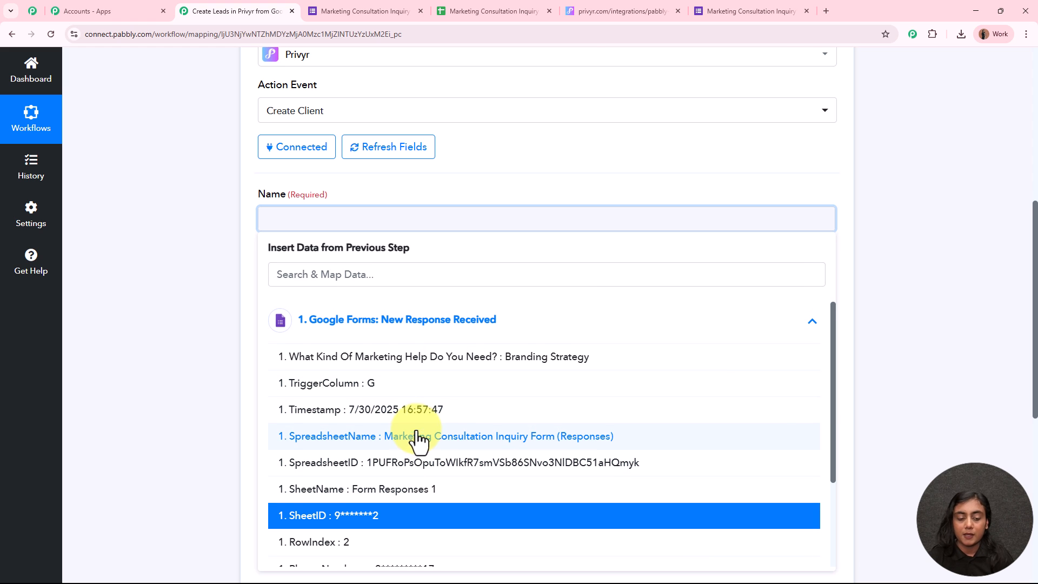
left_click(157, 322)
Step: Map the form's First Name followed by Last Name answers into the client Name field
left_click(302, 221)
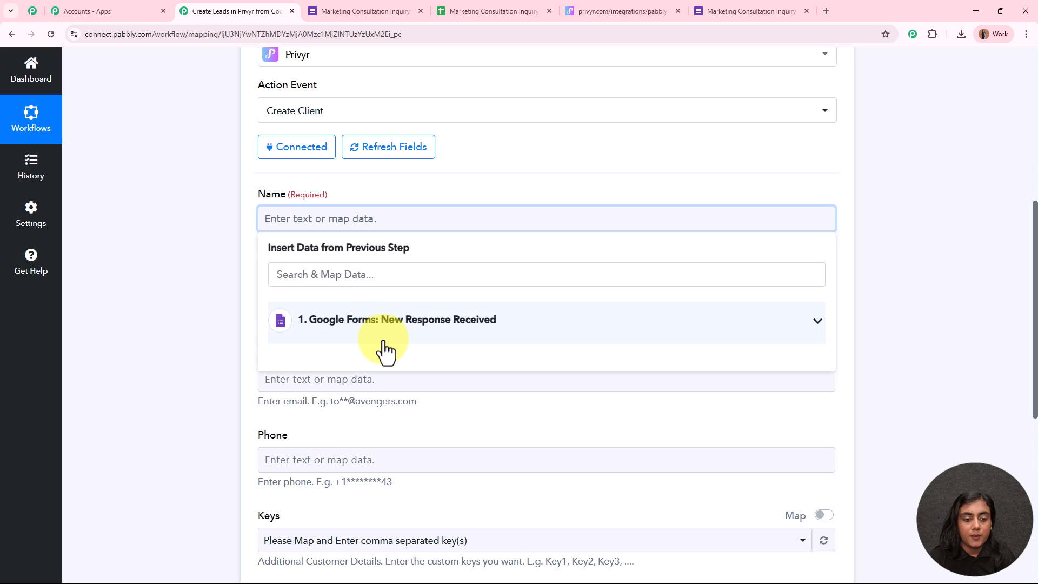
left_click(382, 324)
scroll(413, 419, "down", 3)
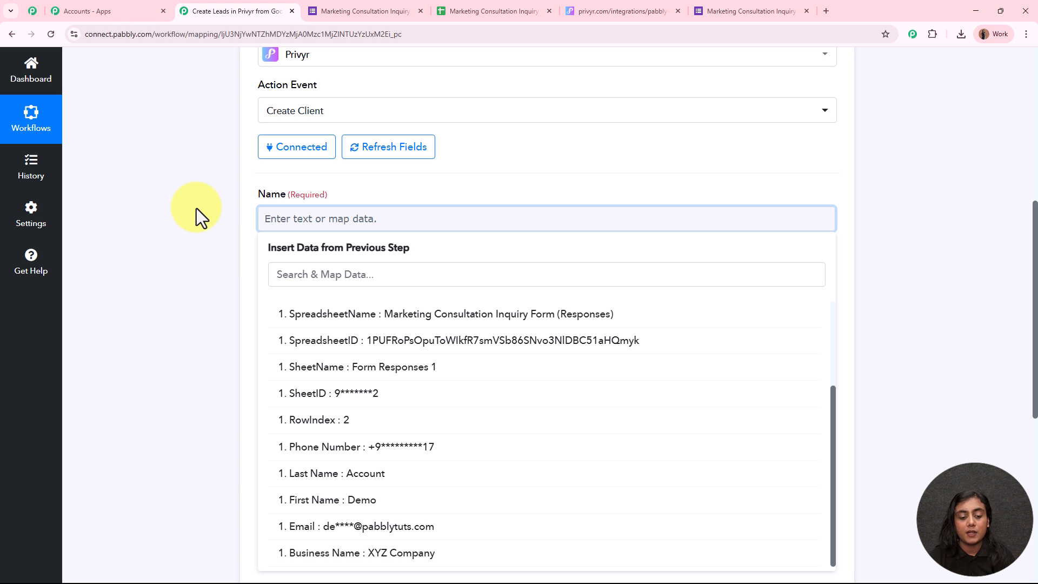
left_click(371, 503)
left_click(371, 483)
left_click(183, 339)
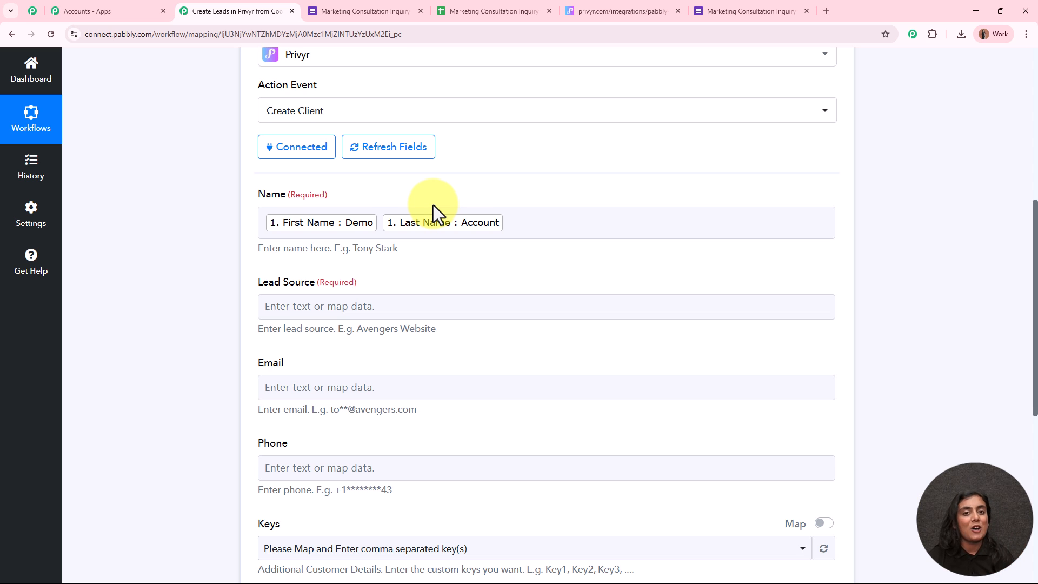
scroll(434, 206, "up", 6)
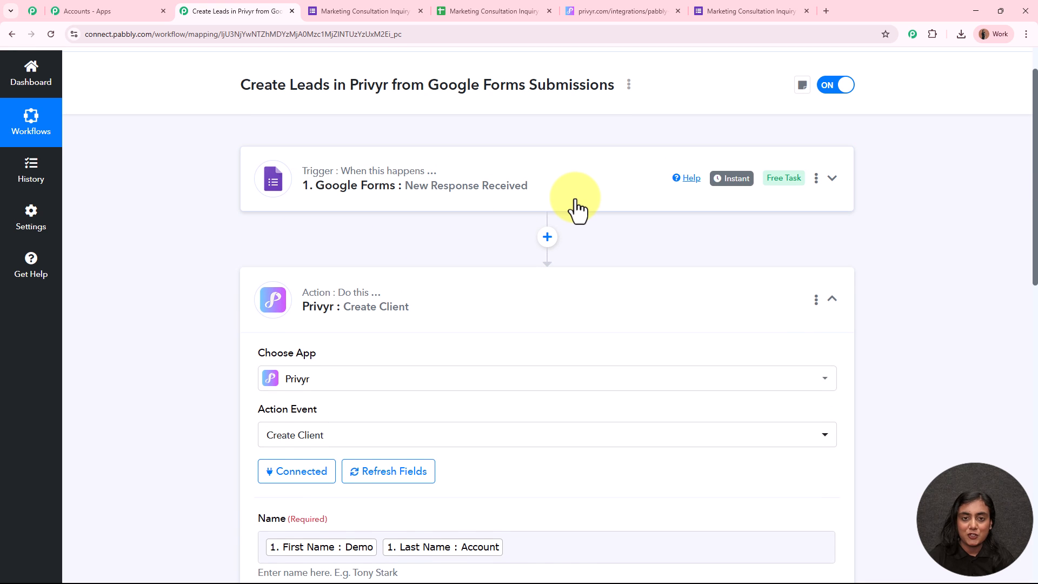
scroll(578, 209, "down", 7)
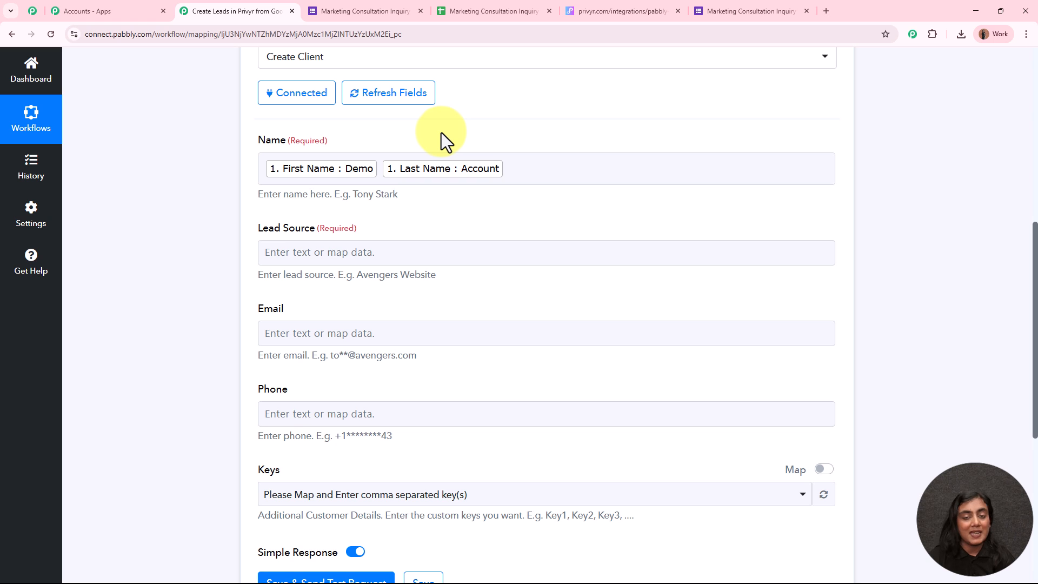
scroll(432, 132, "down", 1)
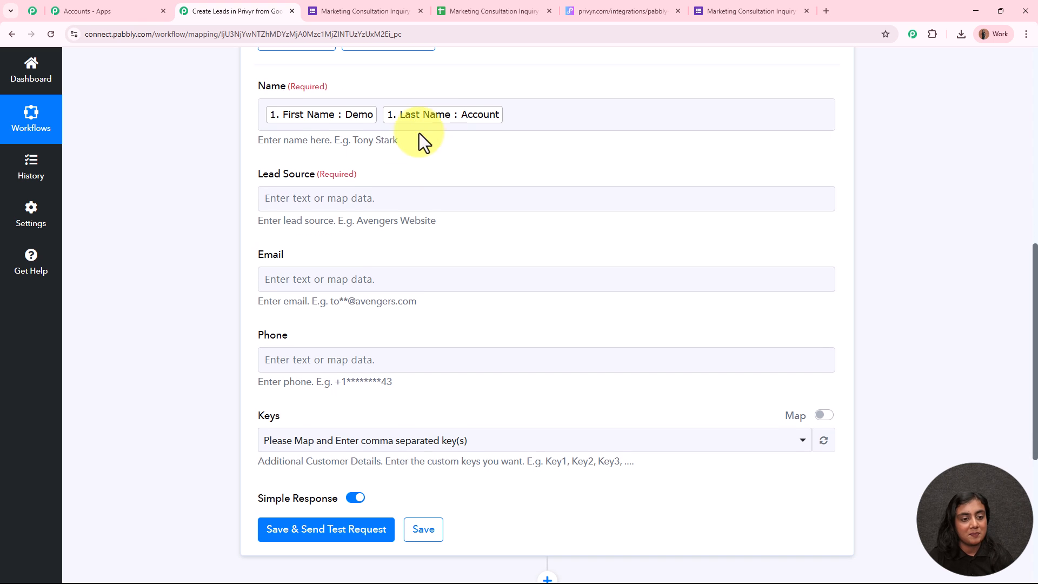
Step: Enter 'Google Forms Submission' as the client's Lead Source
left_click(334, 198)
type("Google")
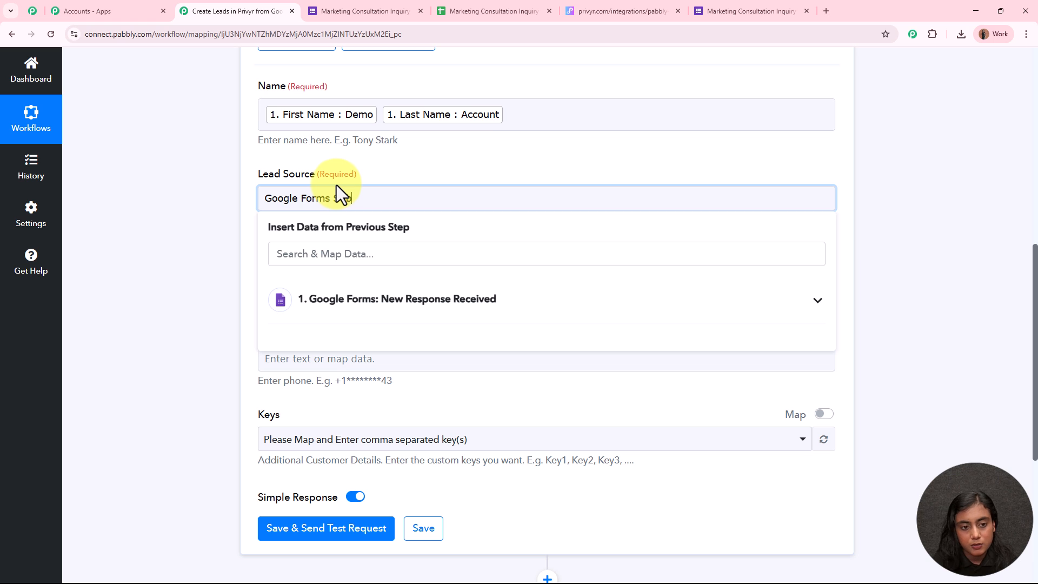
type("Forms Submission")
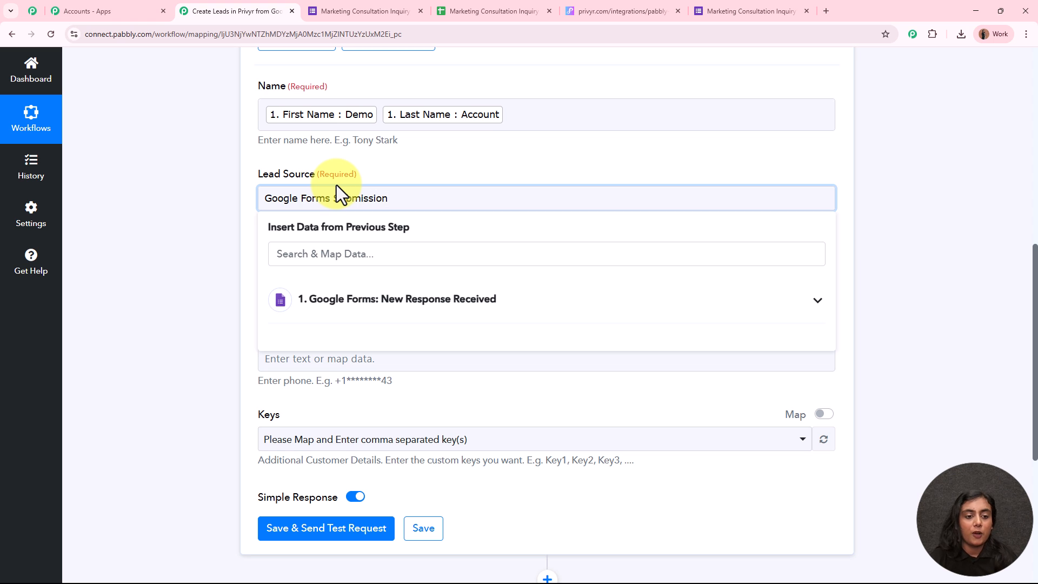
left_click(168, 242)
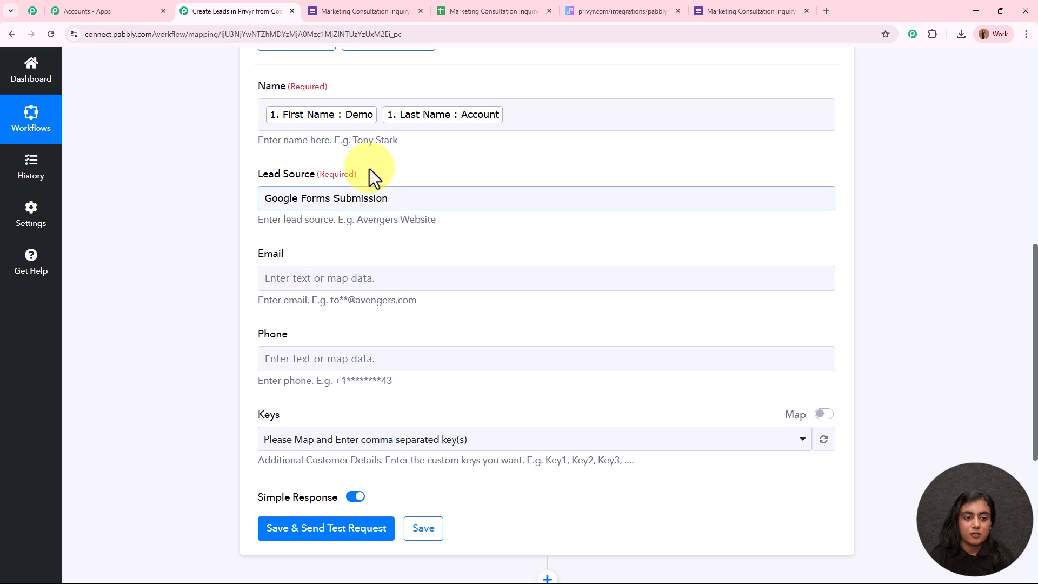
Step: Map the form's Email answer into the Email field
scroll(391, 252, "down", 1)
left_click(383, 224)
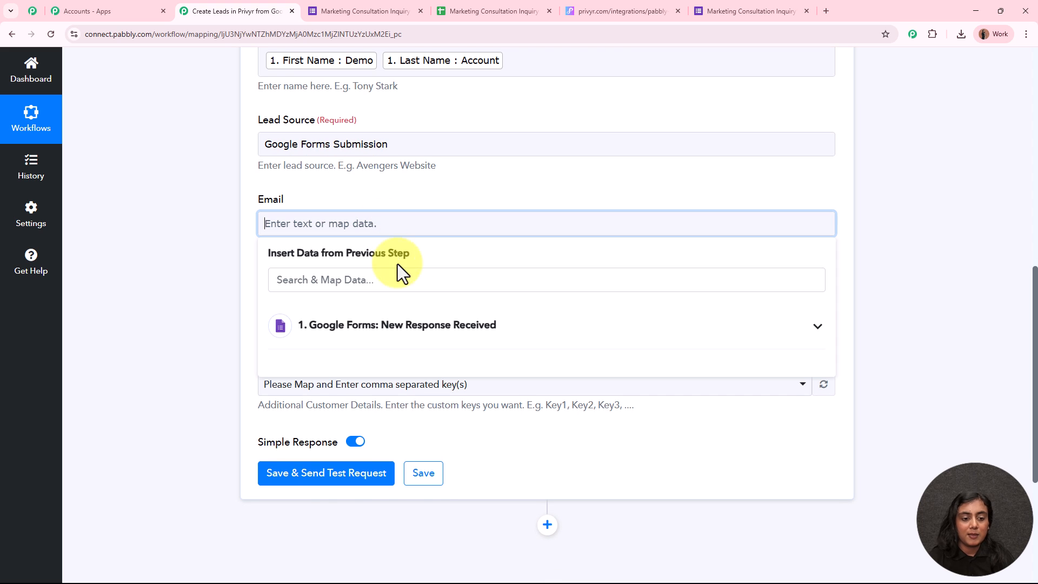
left_click(419, 327)
scroll(452, 434, "down", 3)
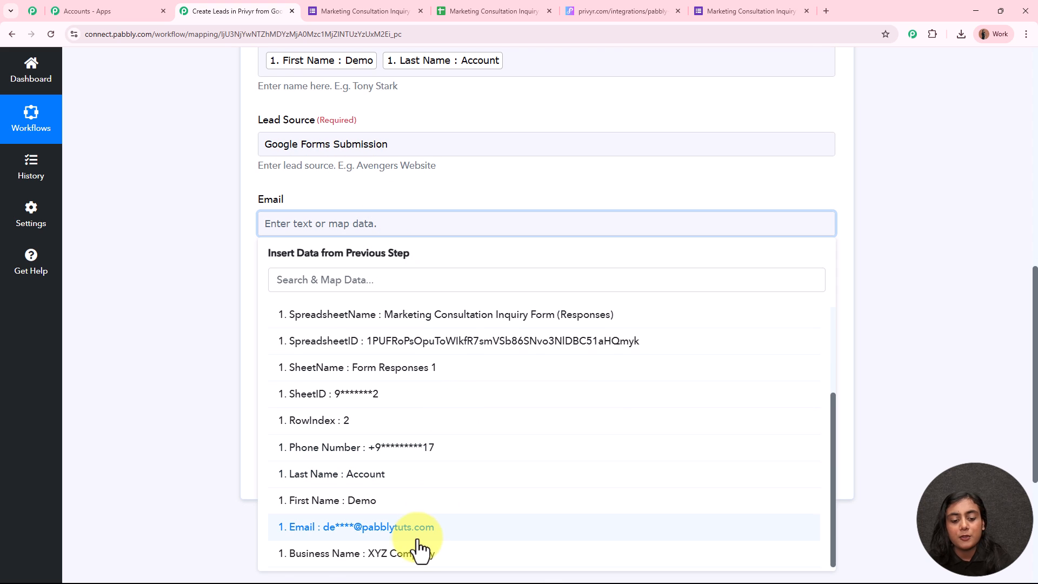
left_click(423, 532)
Step: Map the form's Phone Number answer into the Phone field
left_click(192, 291)
left_click(311, 314)
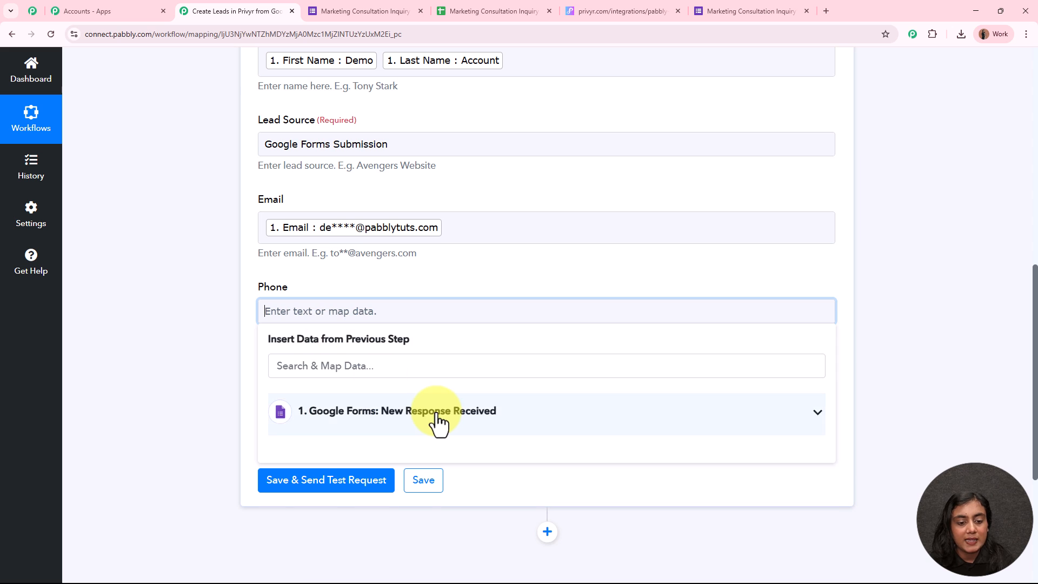
left_click(431, 417)
scroll(481, 484, "down", 3)
left_click(439, 464)
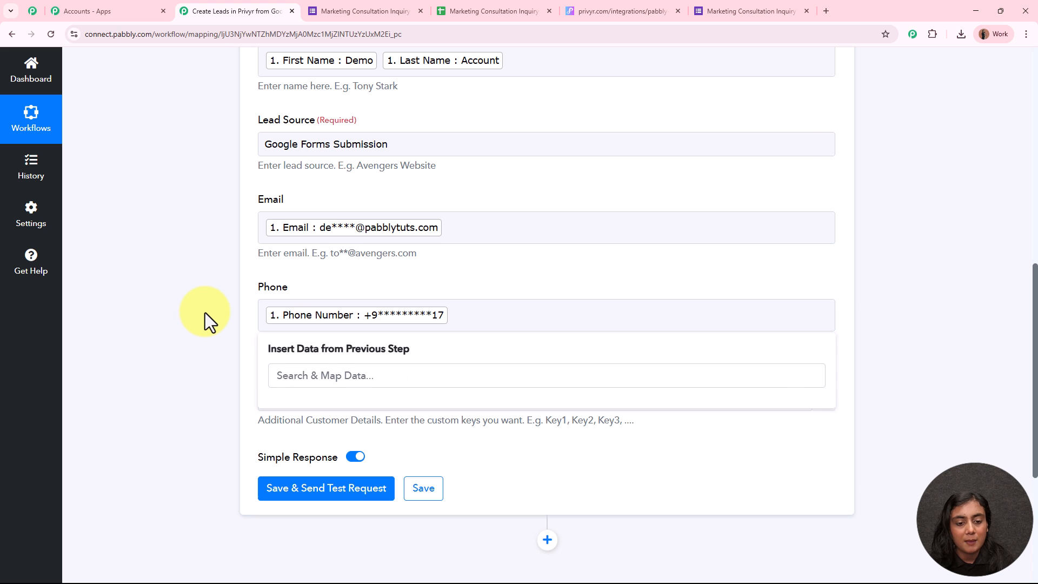
scroll(205, 313, "down", 3)
scroll(205, 312, "down", 1)
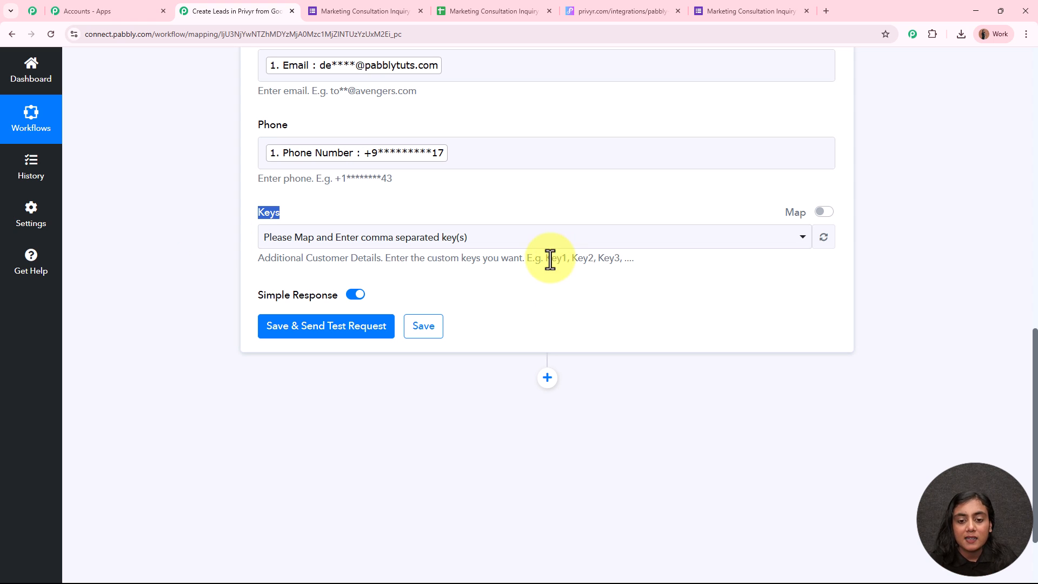
Step: Enable custom values for Keys and enter 'Business Name, Business Goal', fixing the misspelling
left_click_drag(545, 258, 637, 265)
left_click(648, 271)
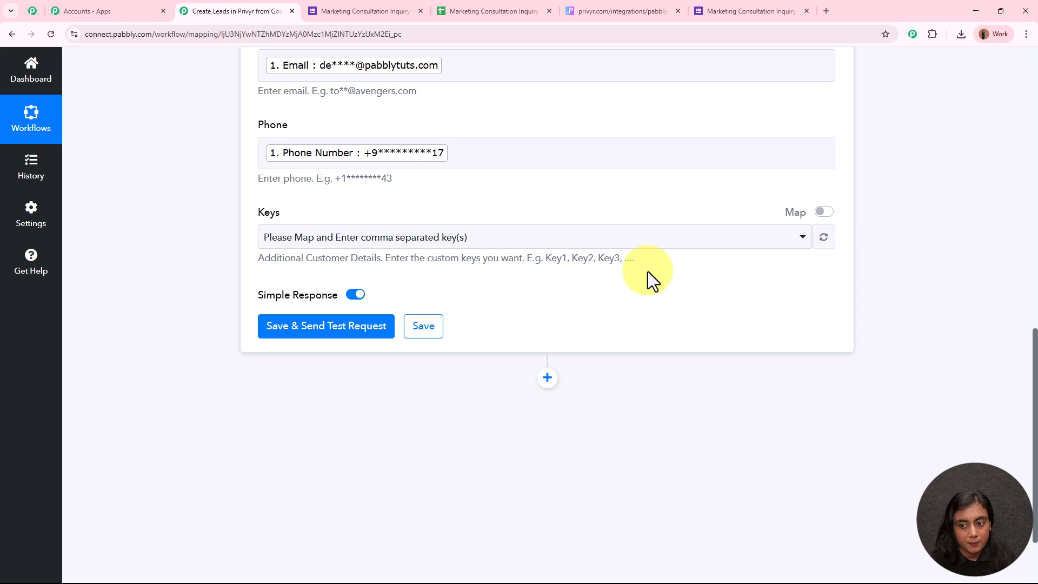
left_click(824, 212)
left_click(551, 236)
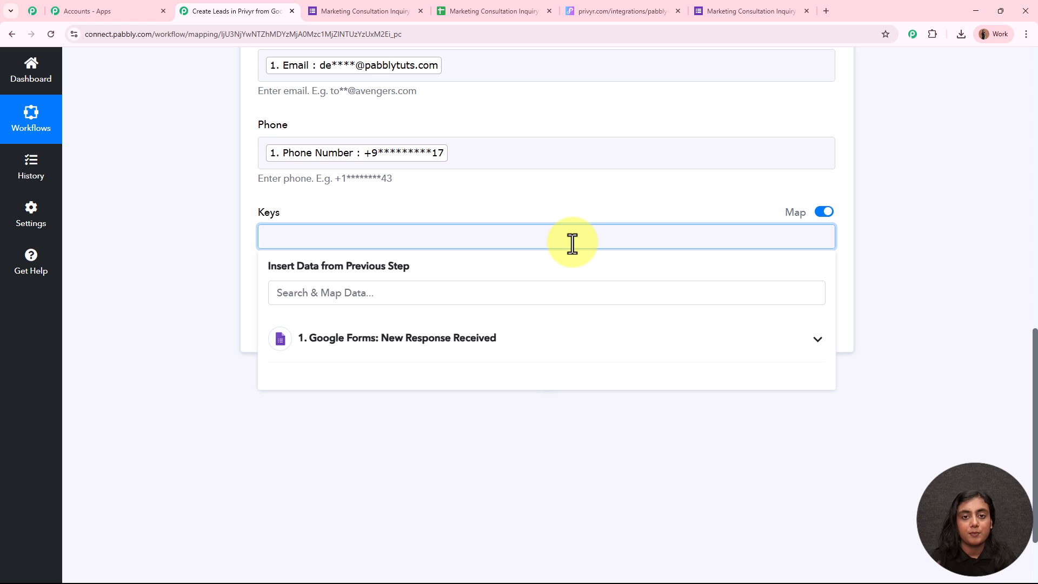
type("Bus")
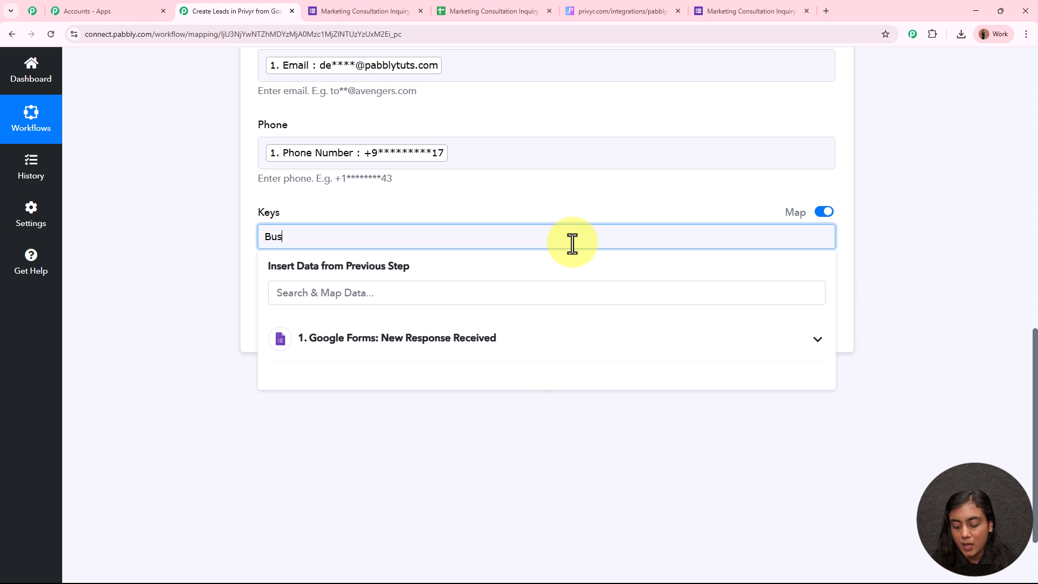
type("innes Name,")
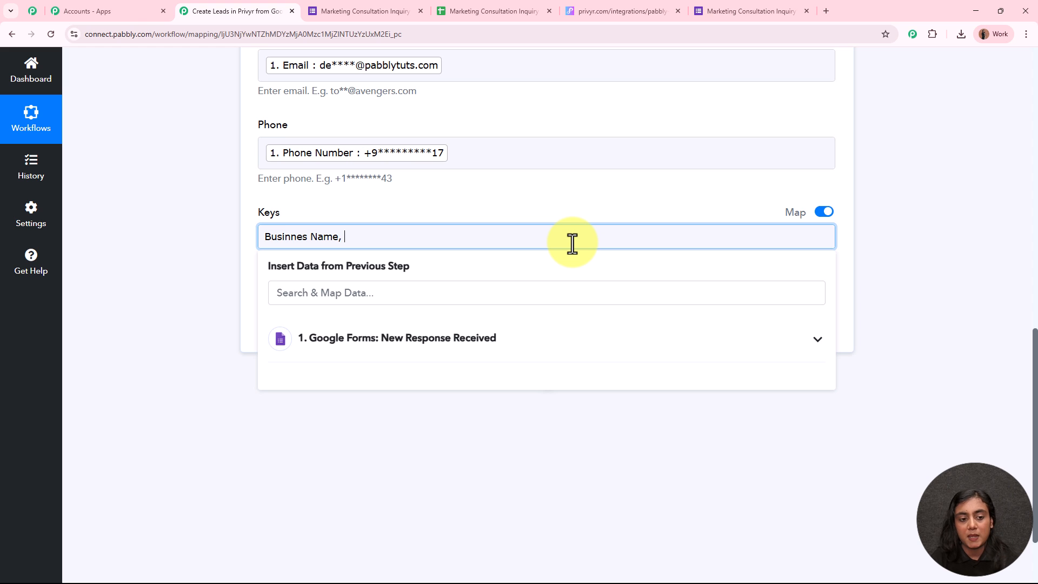
left_click(307, 237)
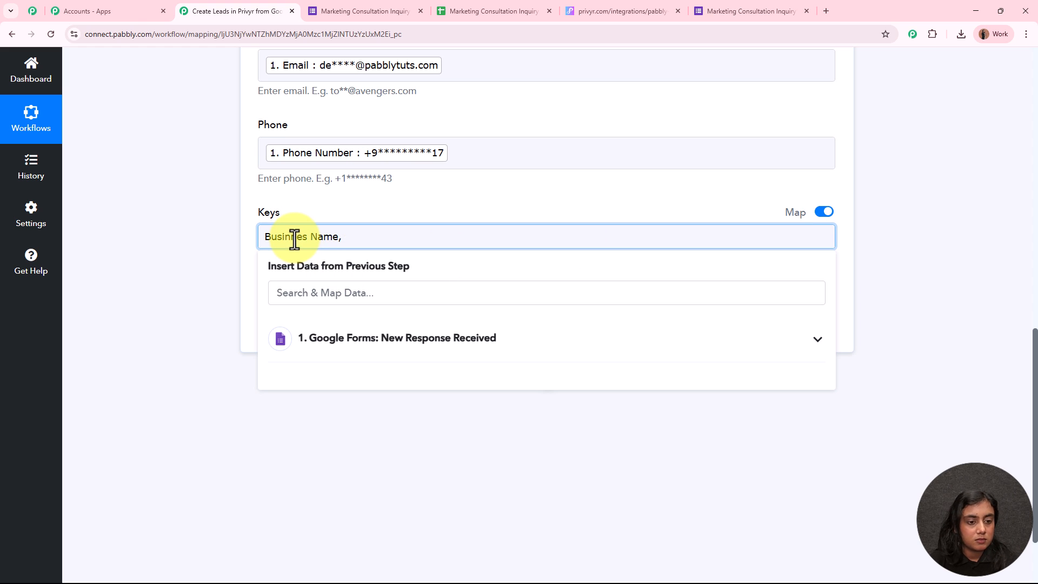
type(",")
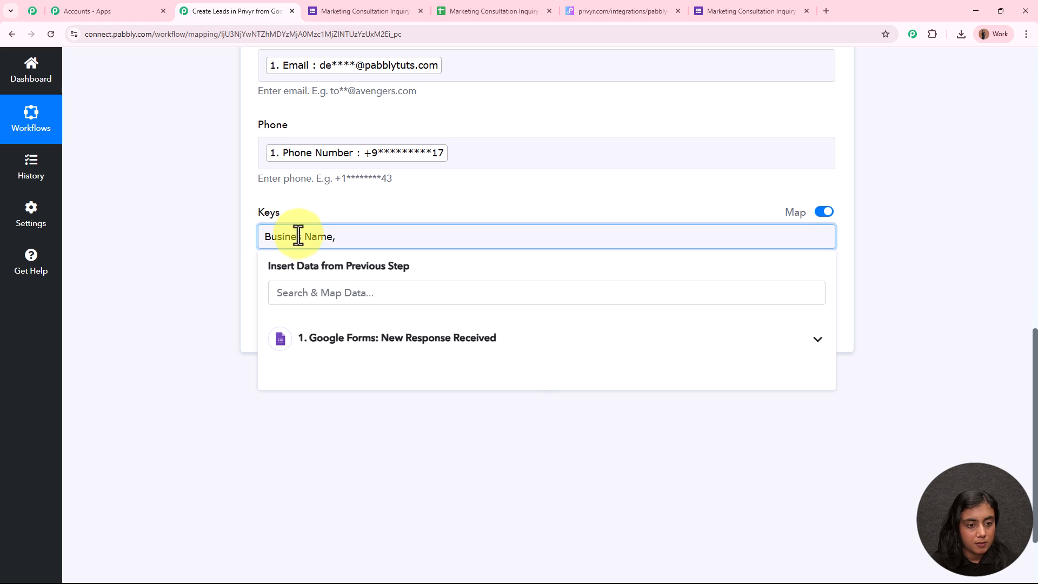
type("s")
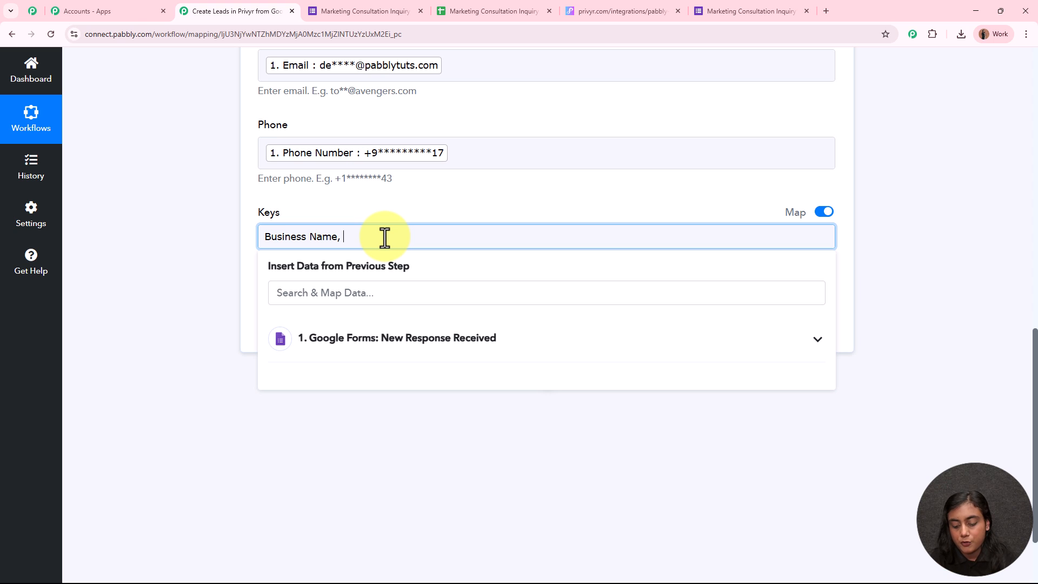
type(" Business")
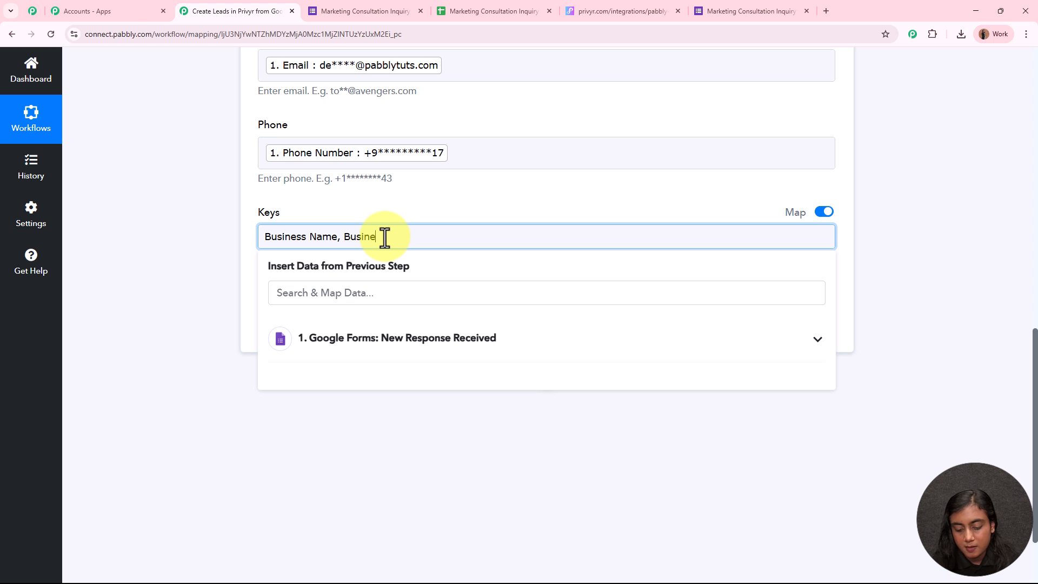
type("oal")
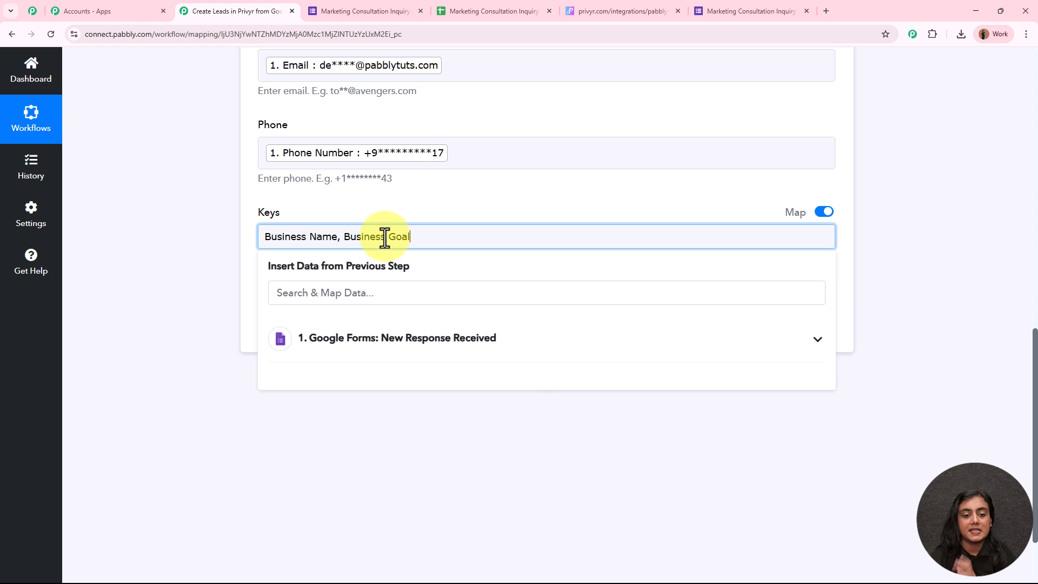
left_click(157, 242)
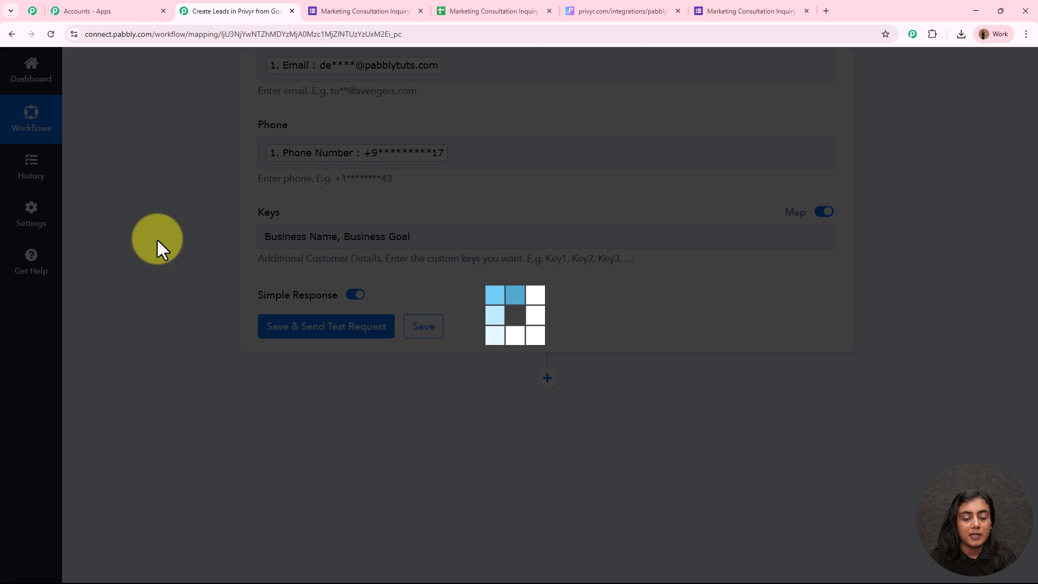
Step: Map the form's Business Name answer (XYZ Company) into the new Business Name field
scroll(686, 277, "down", 2)
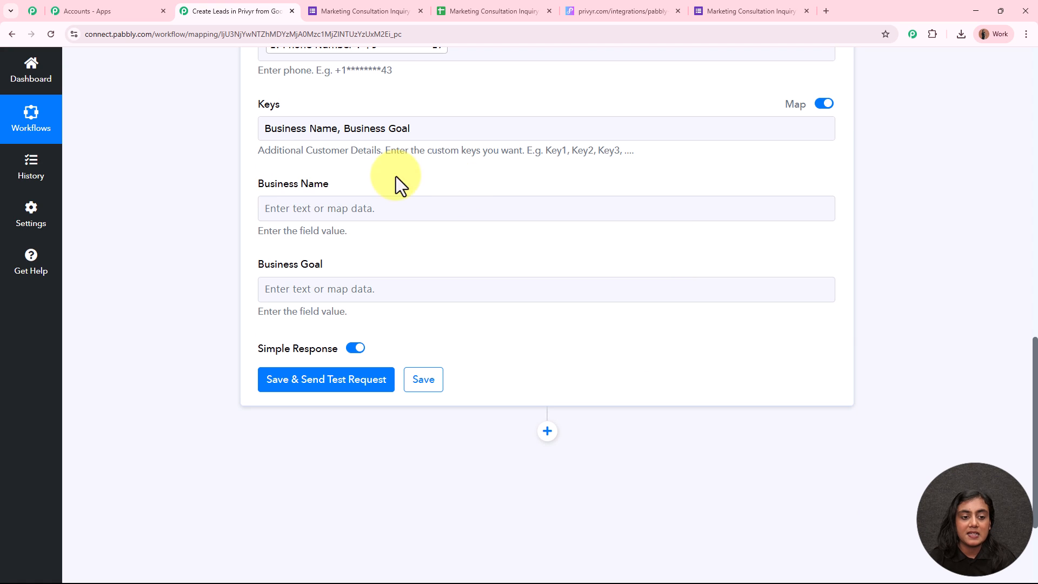
left_click_drag(265, 186, 410, 192)
left_click_drag(257, 267, 346, 266)
left_click(189, 217)
left_click(399, 212)
left_click(423, 321)
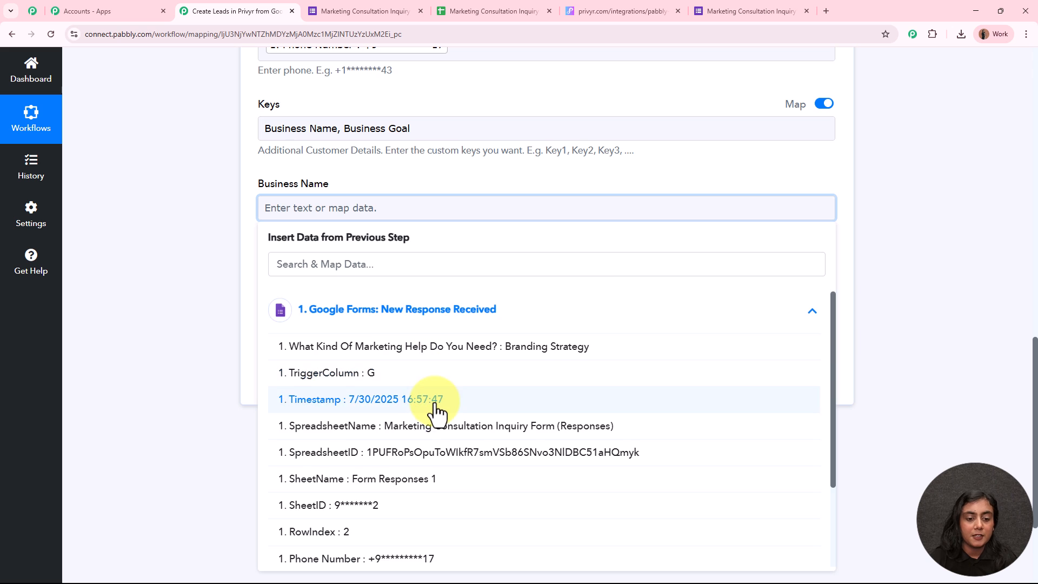
scroll(433, 408, "down", 3)
left_click(359, 554)
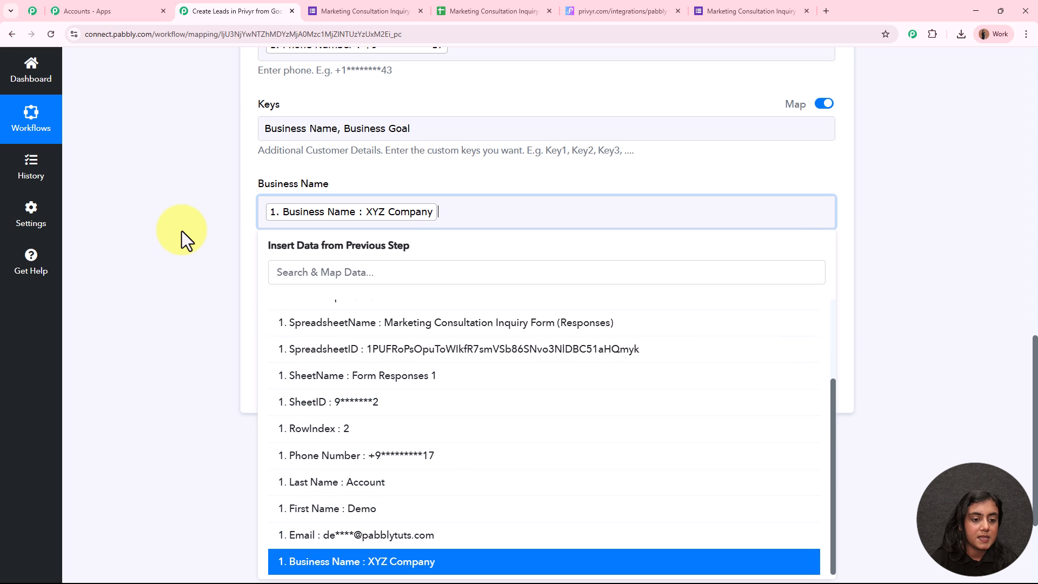
left_click(180, 232)
Step: Map the marketing-help answer (Branding Strategy) into the Business Goal field
left_click(350, 299)
left_click(429, 406)
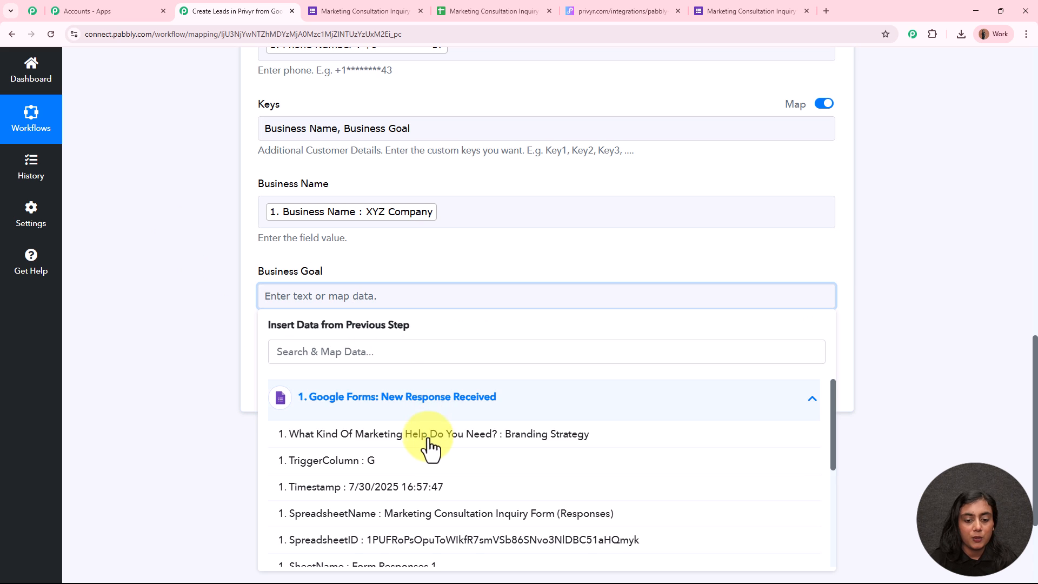
left_click(428, 442)
left_click(176, 270)
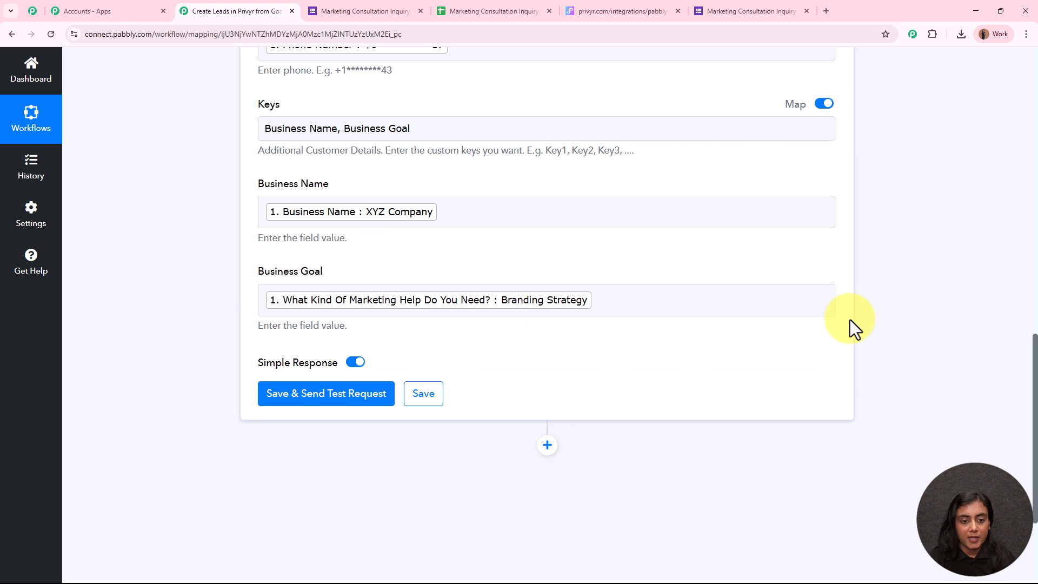
scroll(850, 319, "up", 5)
scroll(522, 167, "down", 5)
scroll(522, 167, "down", 3)
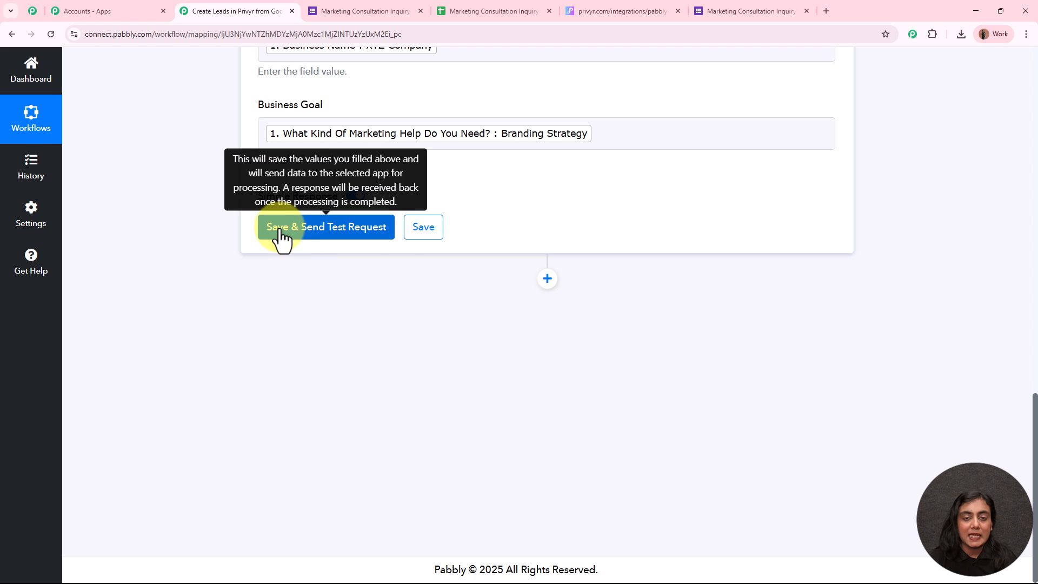
Step: Save and send a test request to Privyr, confirming Success 1 with the returned Client Id
left_click(347, 235)
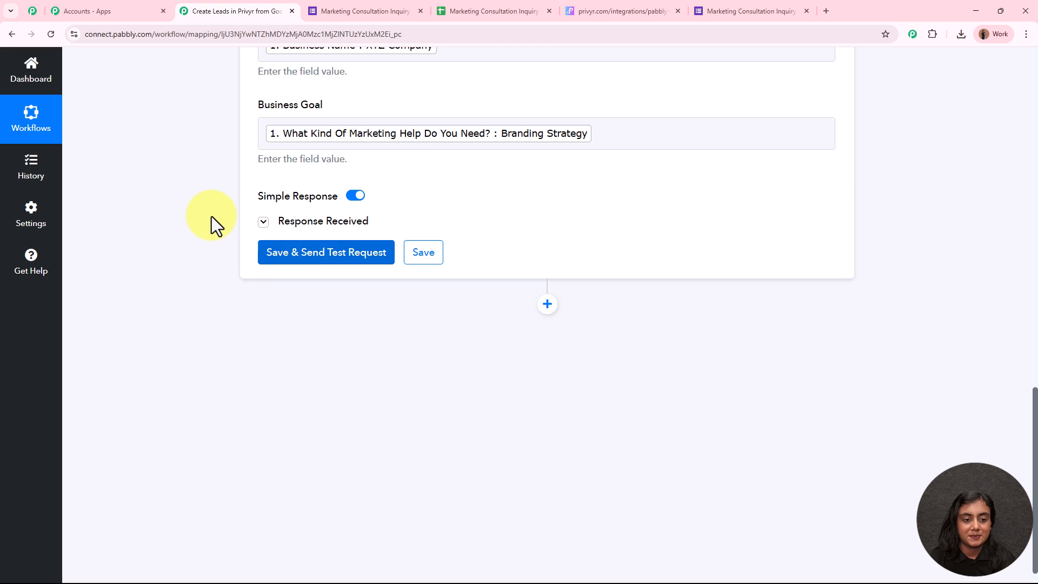
scroll(514, 310, "down", 2)
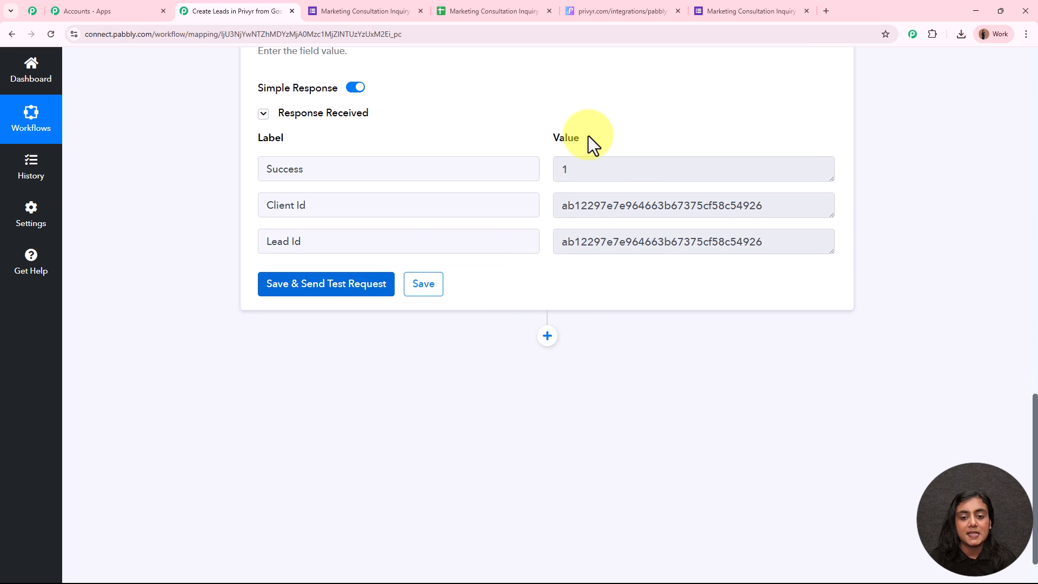
left_click_drag(800, 202, 560, 204)
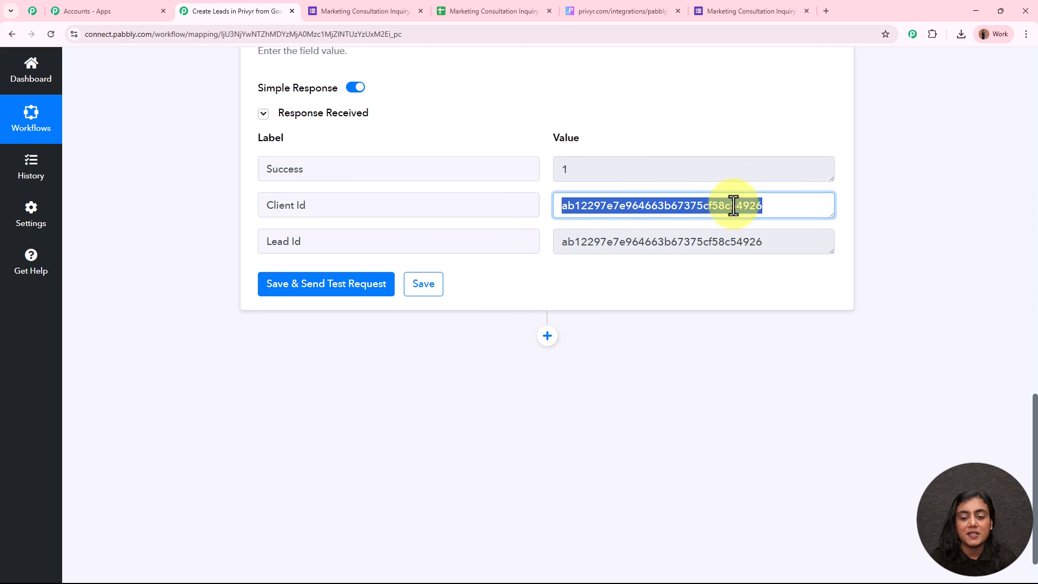
left_click(913, 200)
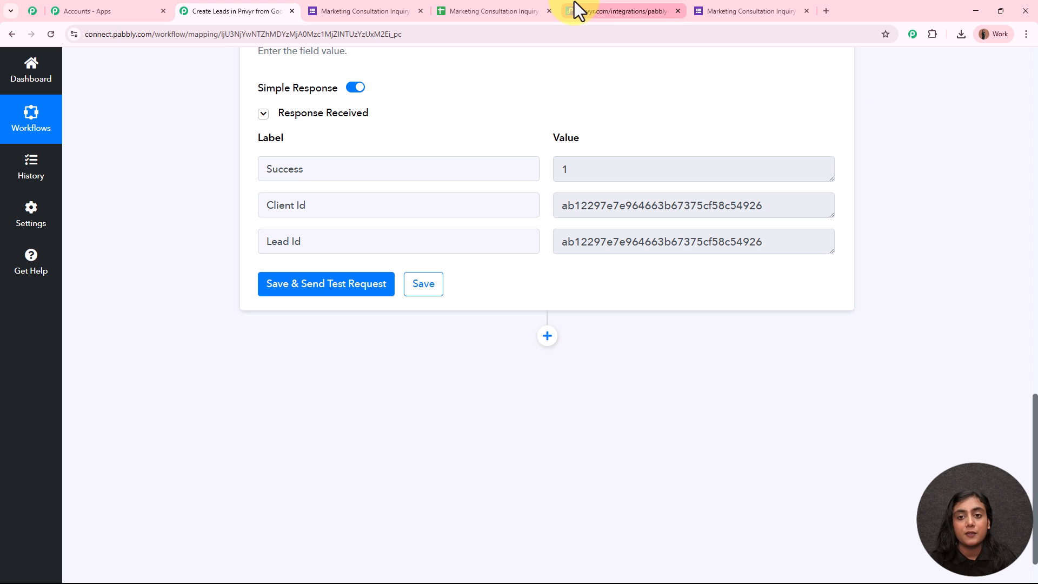
Step: In Privyr Clients, open Demo Account and check its mobile number and email address
left_click(622, 11)
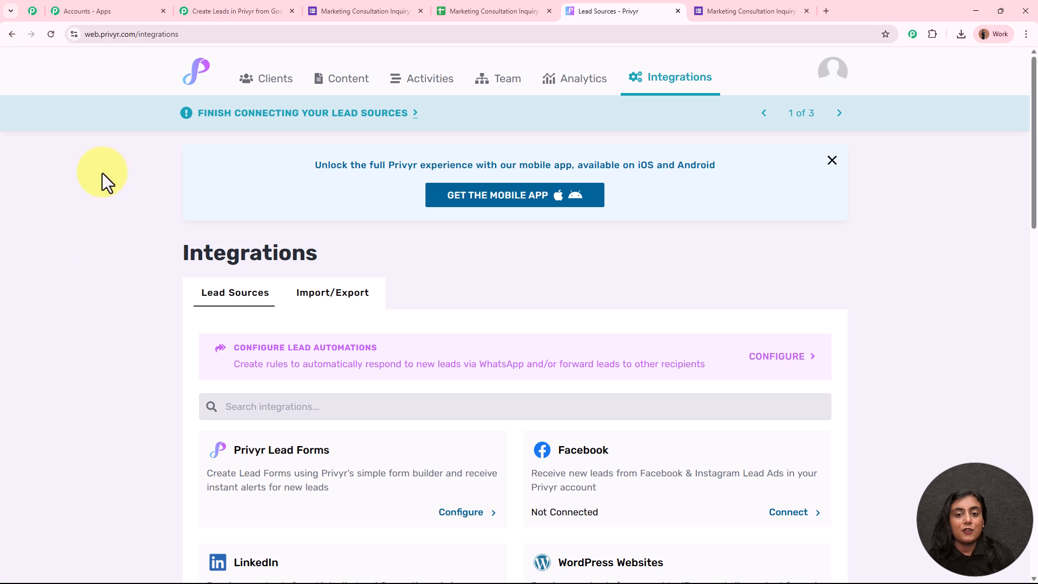
left_click(261, 86)
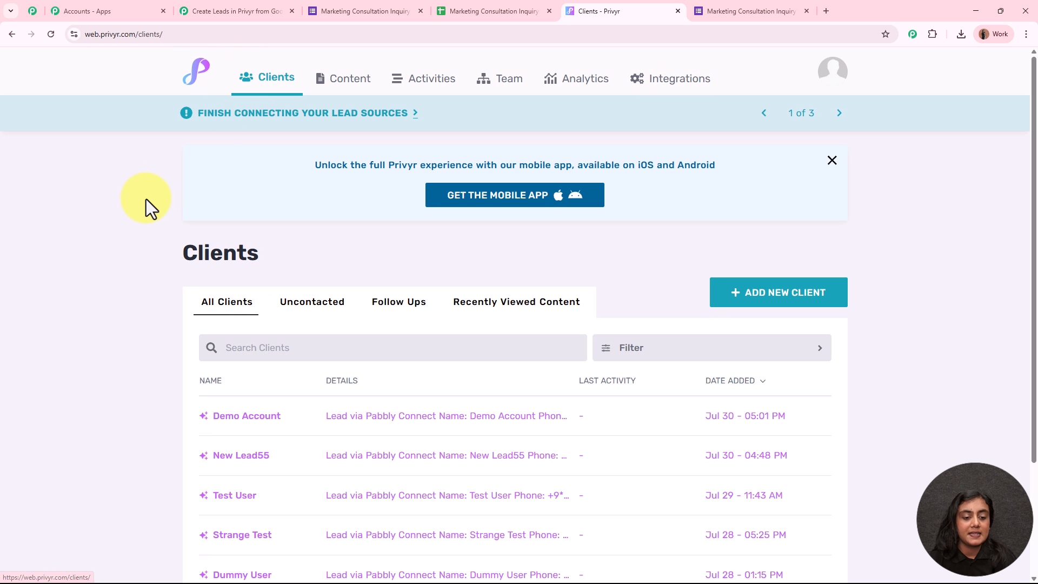
scroll(143, 199, "down", 2)
left_click(266, 307)
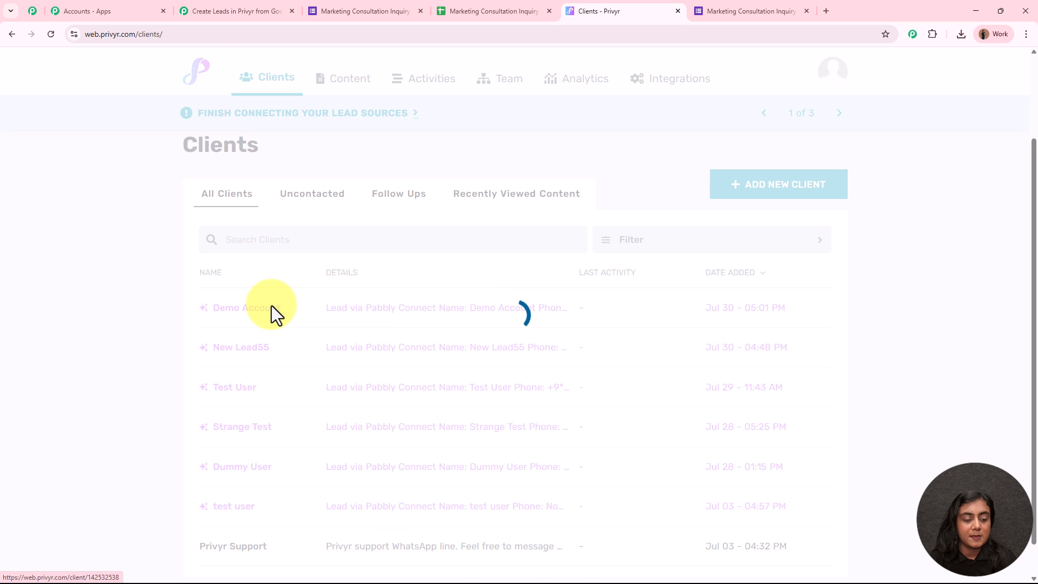
left_click_drag(178, 286, 413, 275)
left_click(424, 266)
scroll(424, 266, "down", 3)
left_click_drag(267, 304, 198, 304)
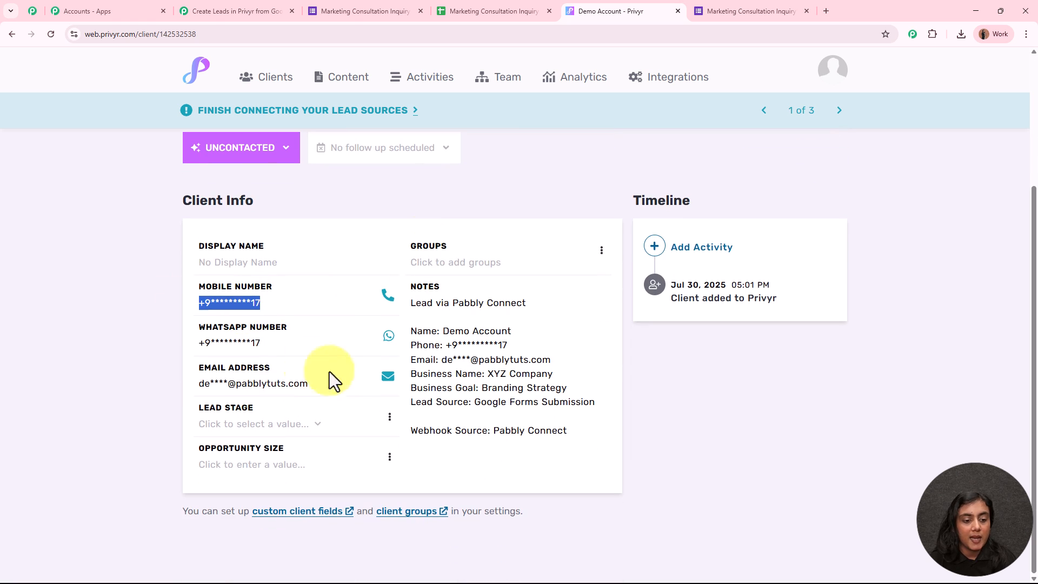
left_click_drag(339, 383, 195, 382)
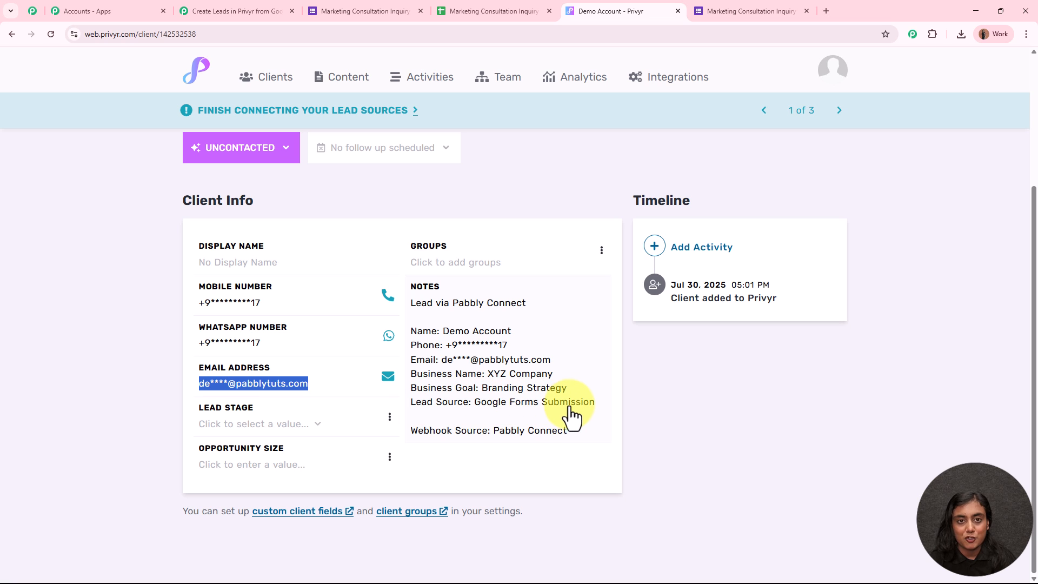
left_click(726, 383)
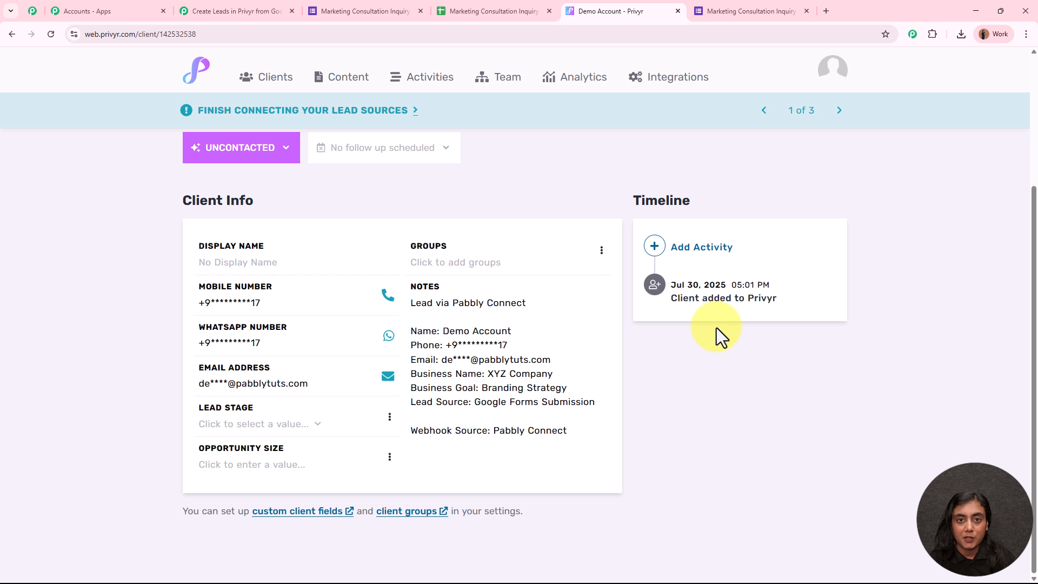
Step: Return to the Pabbly Connect workflow and collapse the Privyr Create Client step
left_click(251, 9)
scroll(163, 280, "up", 5)
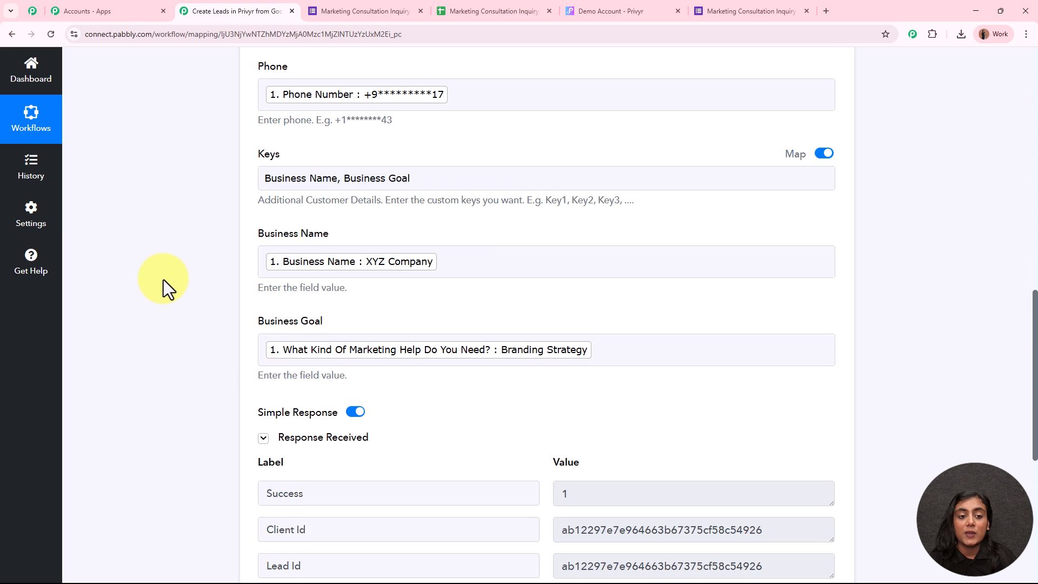
scroll(165, 281, "up", 12)
left_click(505, 361)
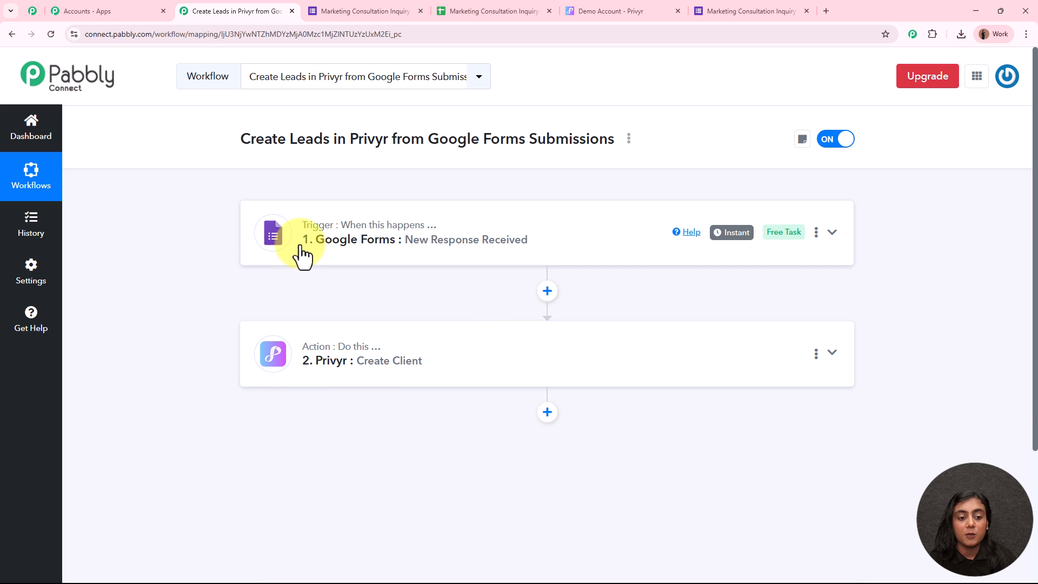